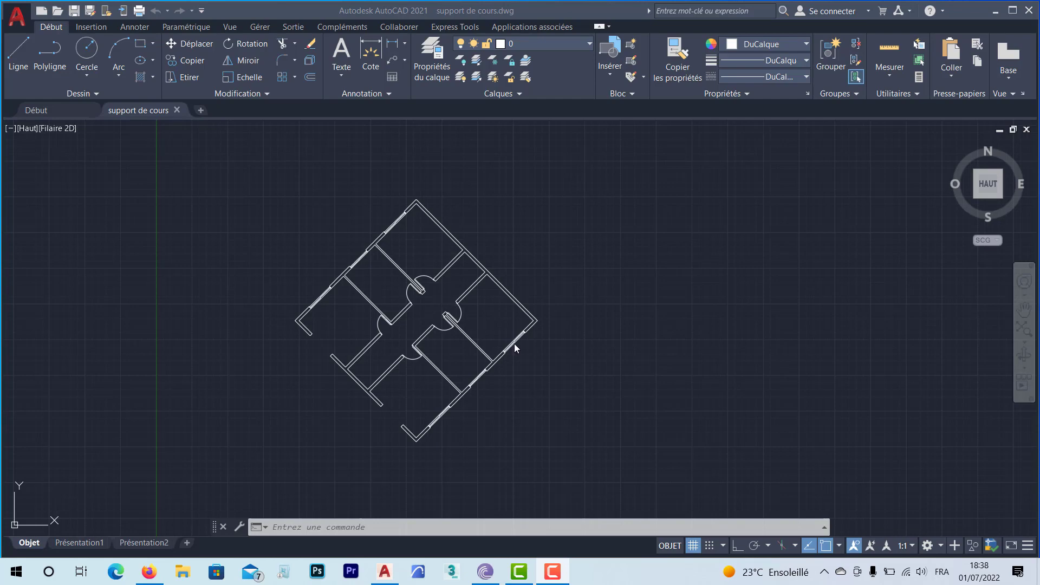
Create a new layer named 'fenetres + portes' in the Layer Properties Manager.
left_click(589, 44)
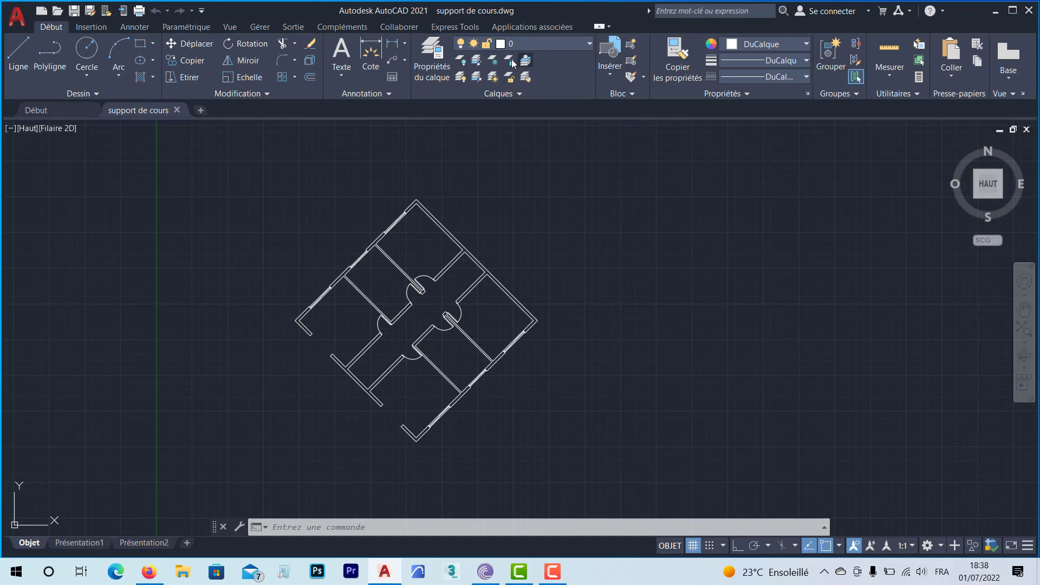
left_click(426, 58)
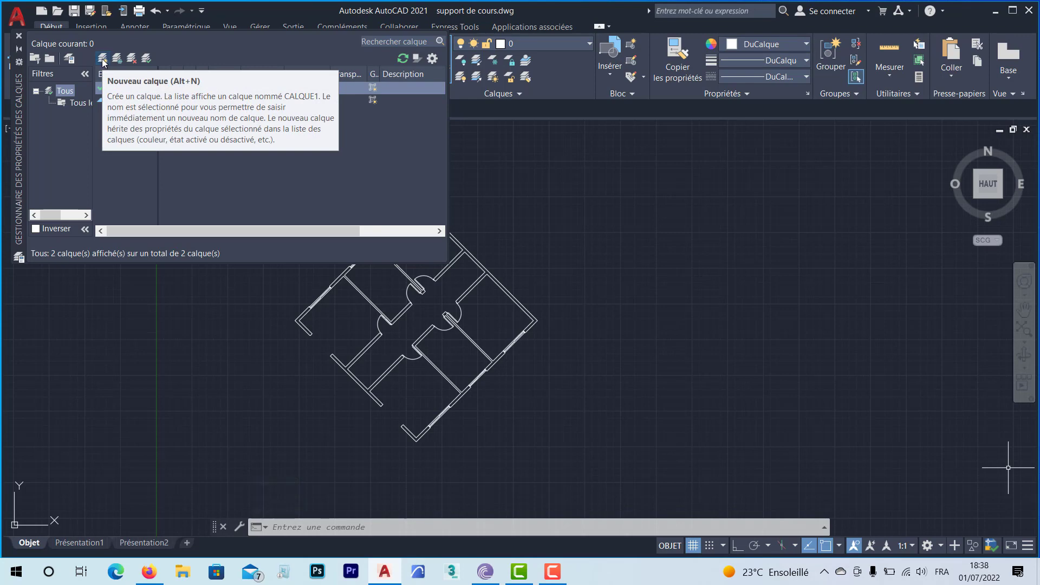
left_click(103, 58)
type("etres + porte")
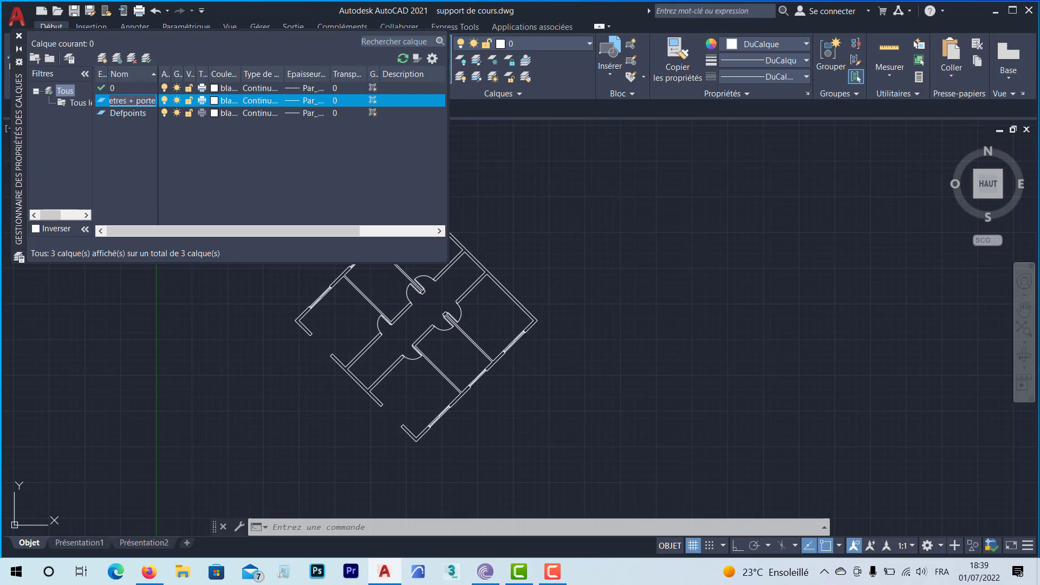
key("Return")
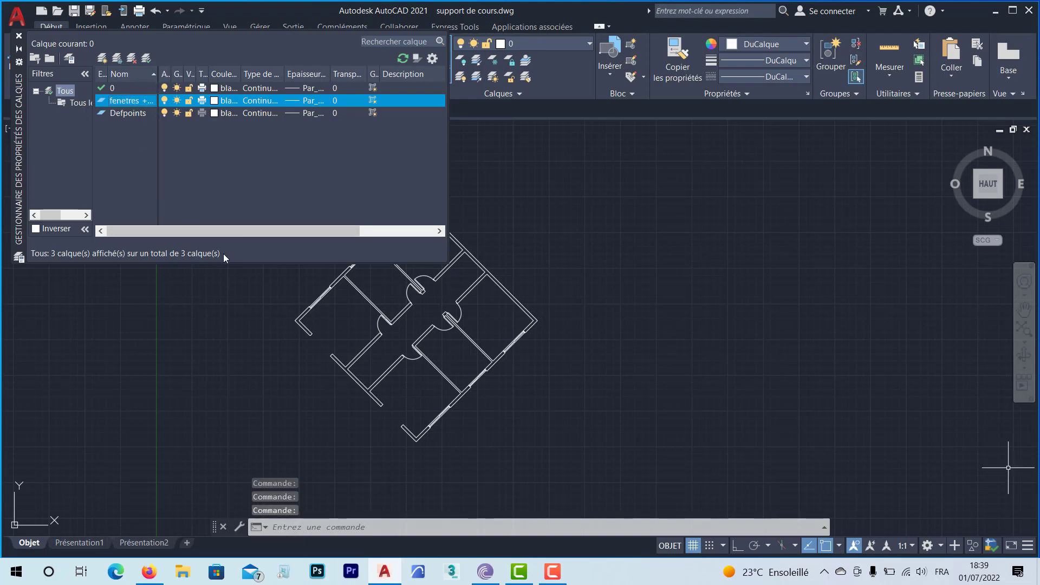
left_click(552, 572)
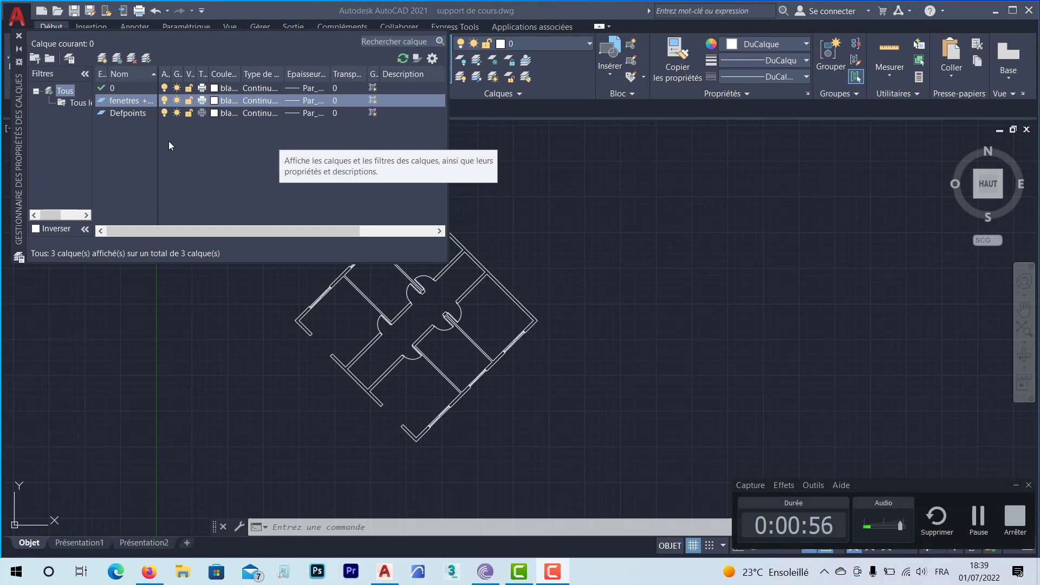
Close the layer manager and select the central doors and upper-left windows.
left_click(19, 37)
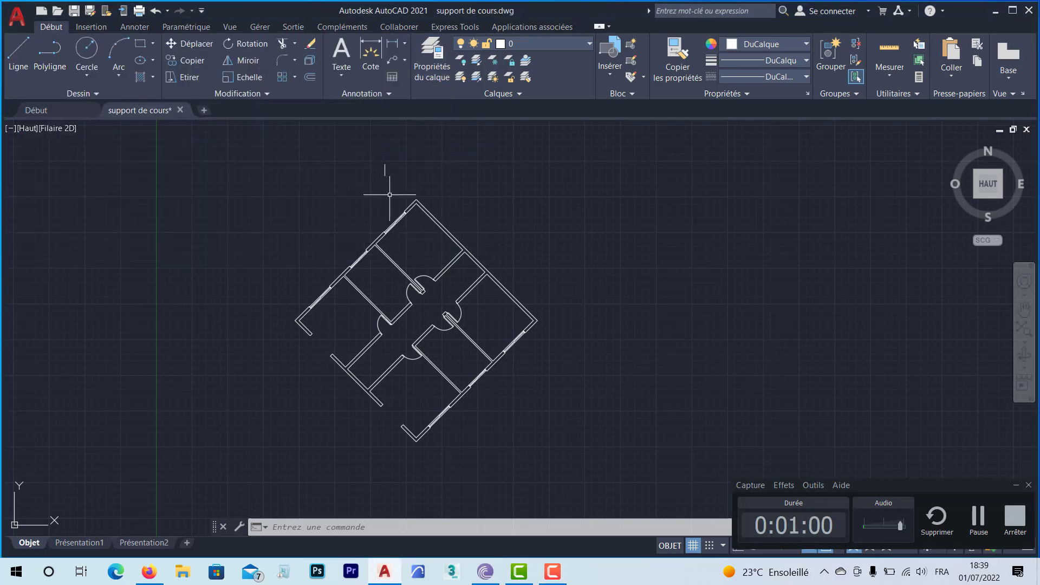
scroll(452, 310, "up", 8)
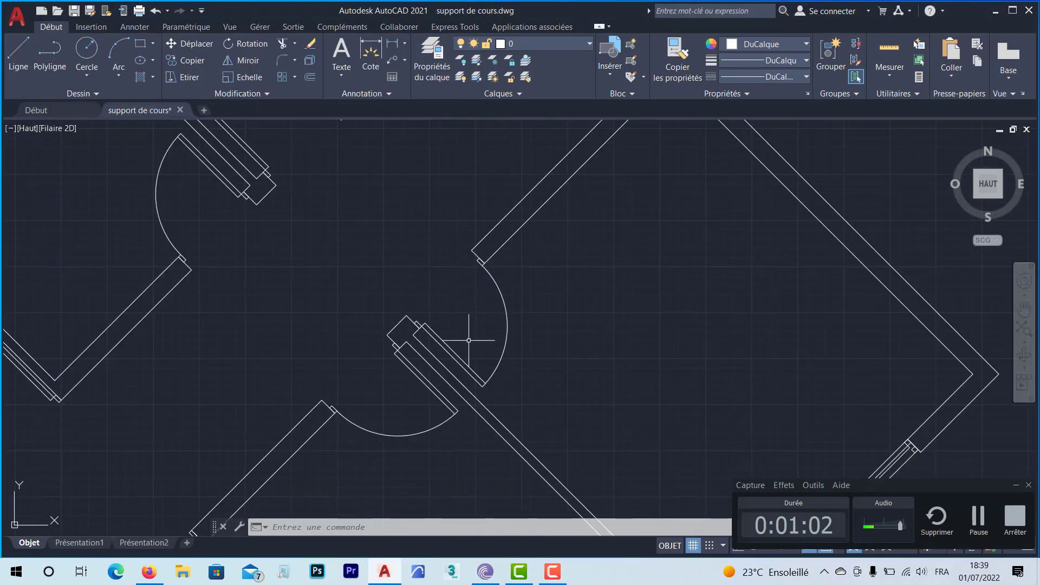
left_click(497, 362)
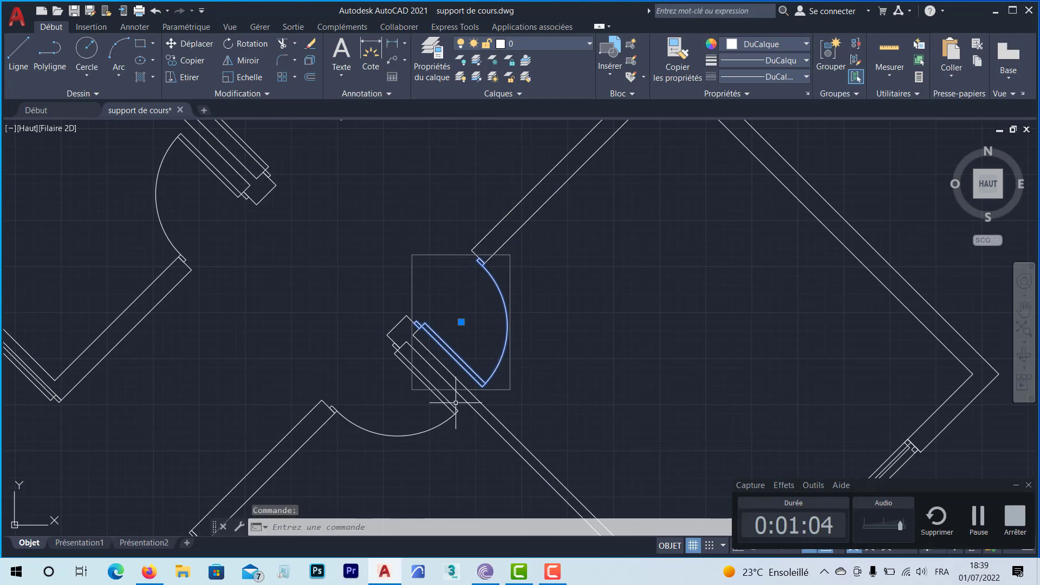
left_click(360, 427)
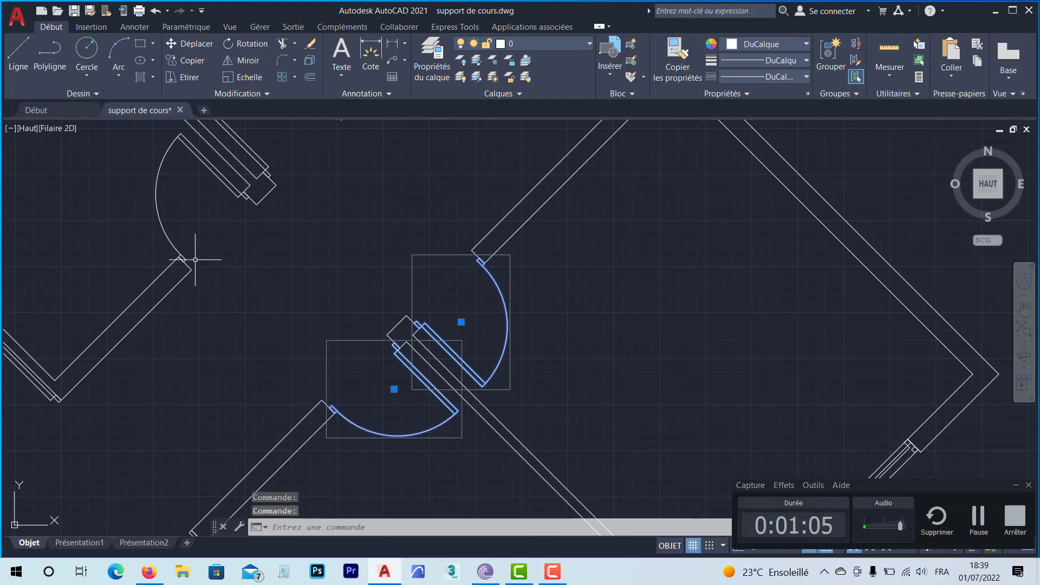
left_click(157, 214)
middle_click_drag(263, 205, 196, 383)
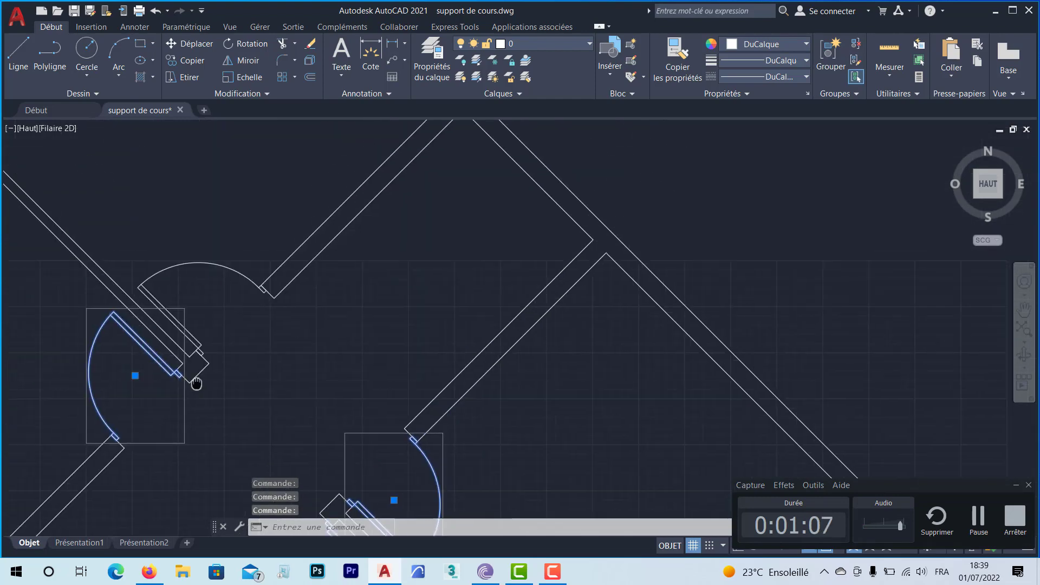
left_click(225, 271)
scroll(225, 270, "down", 5)
middle_click_drag(278, 367, 336, 364)
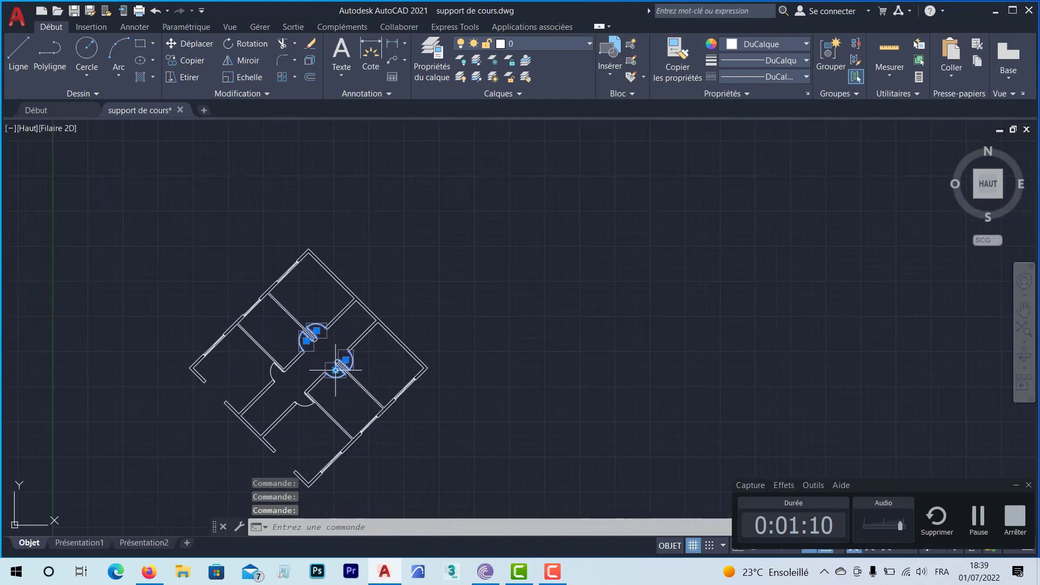
scroll(337, 364, "up", 5)
scroll(274, 278, "up", 2)
left_click(347, 257)
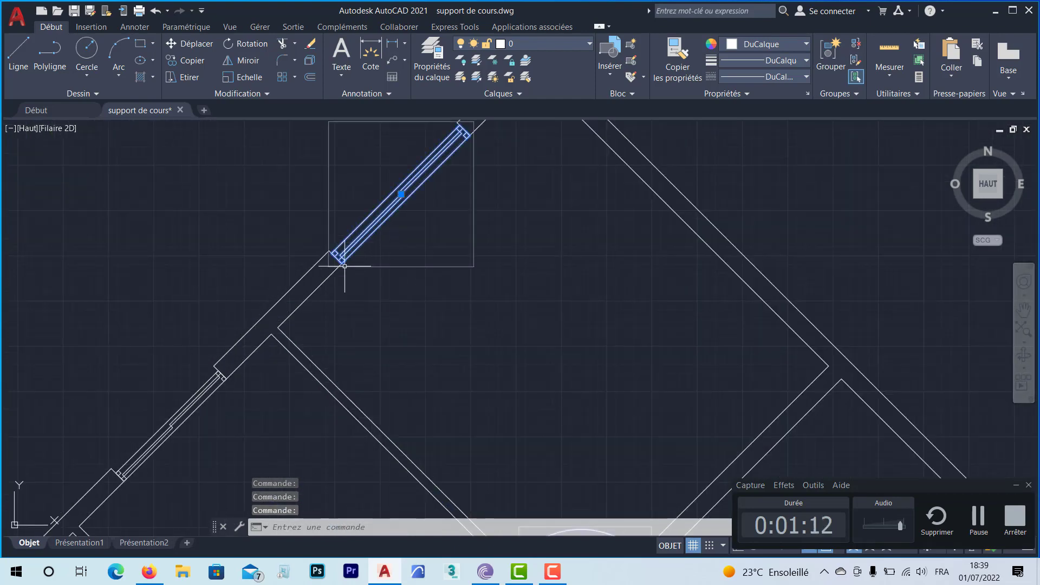
left_click(196, 419)
scroll(196, 419, "down", 5)
Add the right-wall windows and the left doors and window to the selection.
middle_click_drag(356, 408, 347, 330)
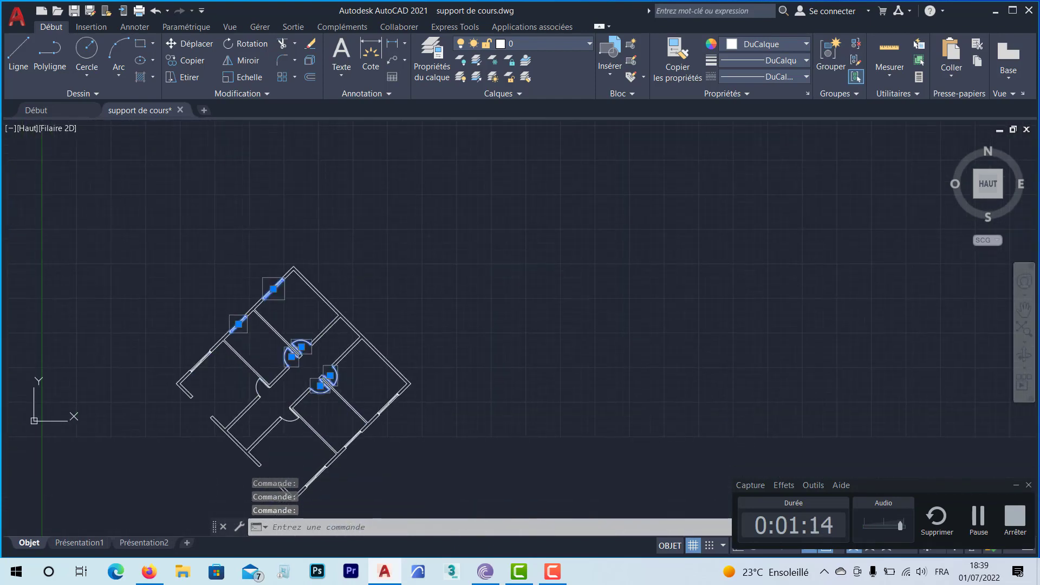
scroll(373, 321, "up", 2)
scroll(372, 321, "up", 5)
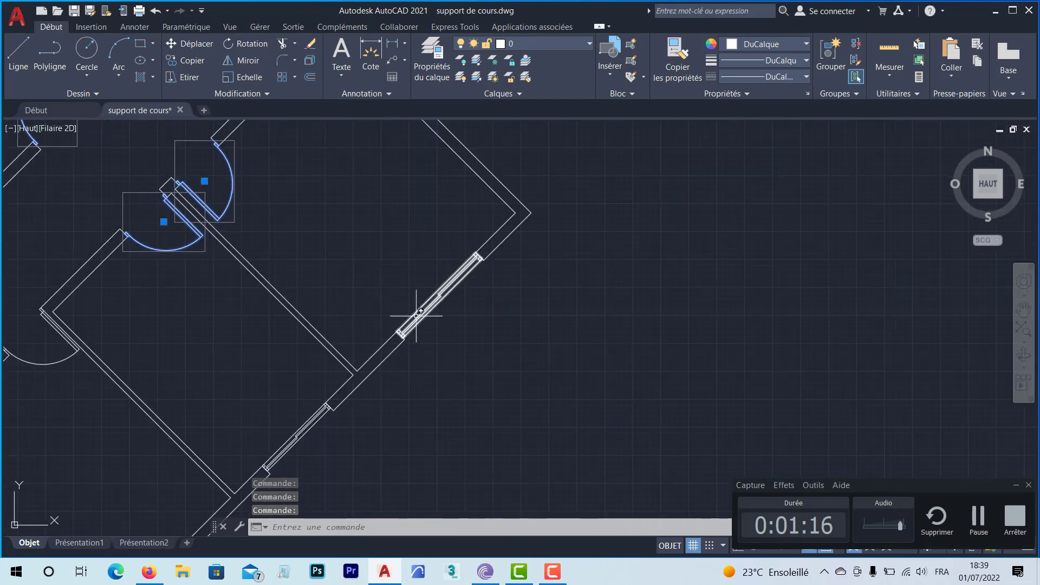
left_click(413, 310)
middle_click_drag(278, 425, 338, 337)
left_click(338, 359)
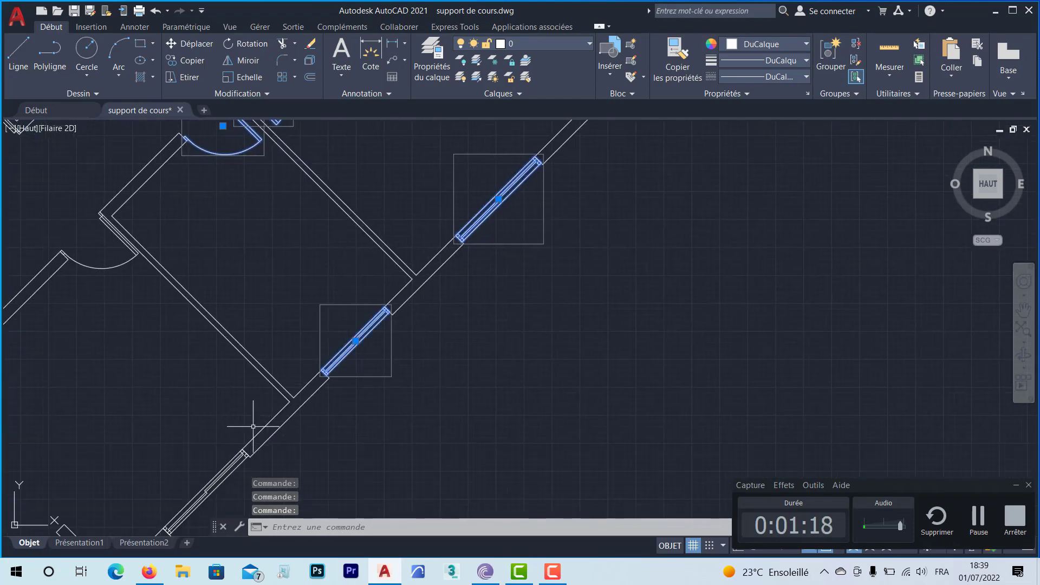
left_click(209, 487)
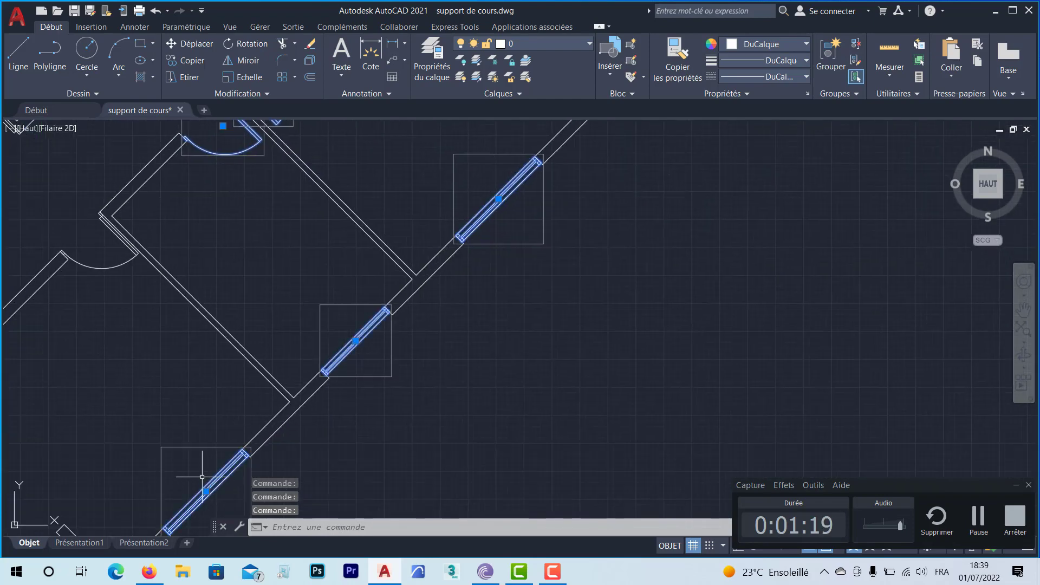
left_click(119, 263)
middle_click_drag(88, 249, 397, 422)
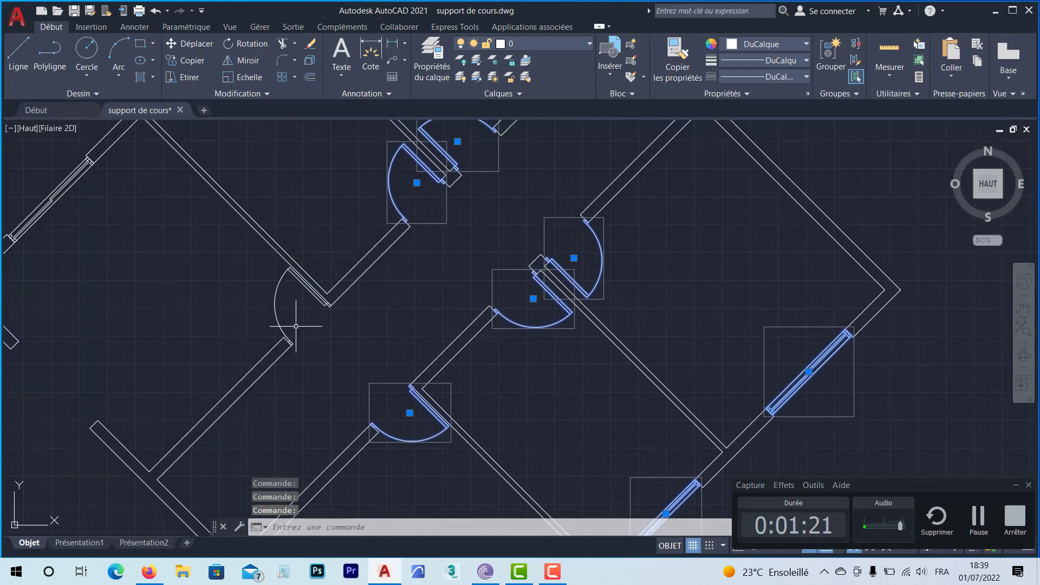
left_click(276, 305)
middle_click_drag(202, 261, 385, 368)
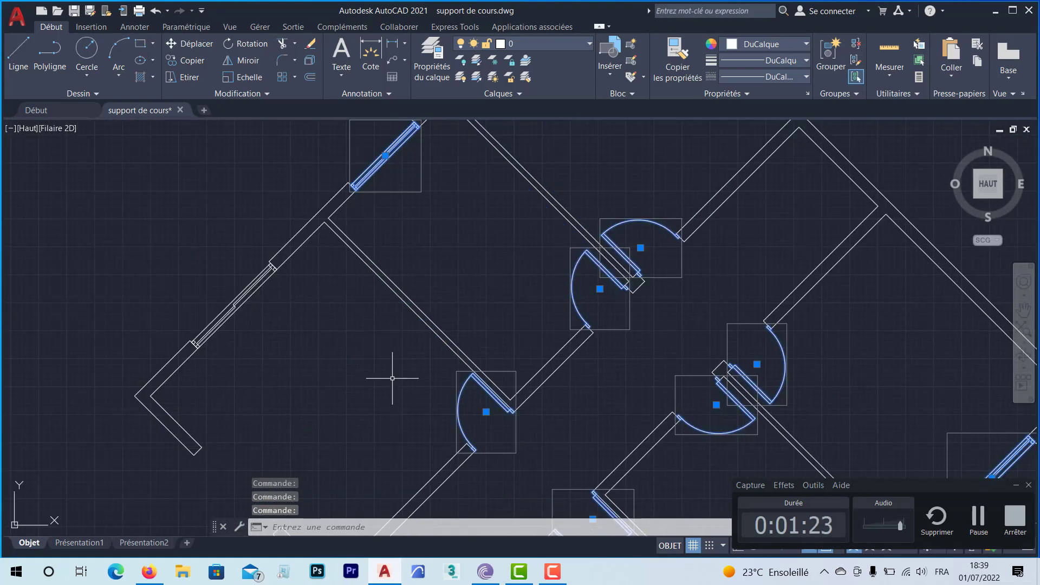
left_click(244, 299)
Clear the selection, undo the last action, and zoom back in on the central doors.
key("Escape")
middle_click(388, 438)
middle_click(389, 437)
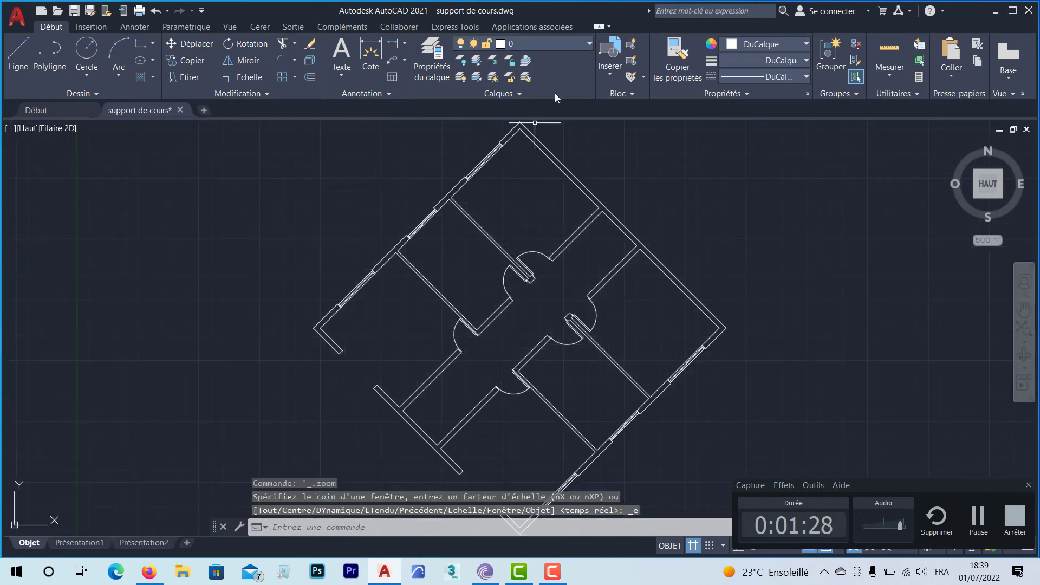
key("ctrl+z")
scroll(442, 313, "up", 10)
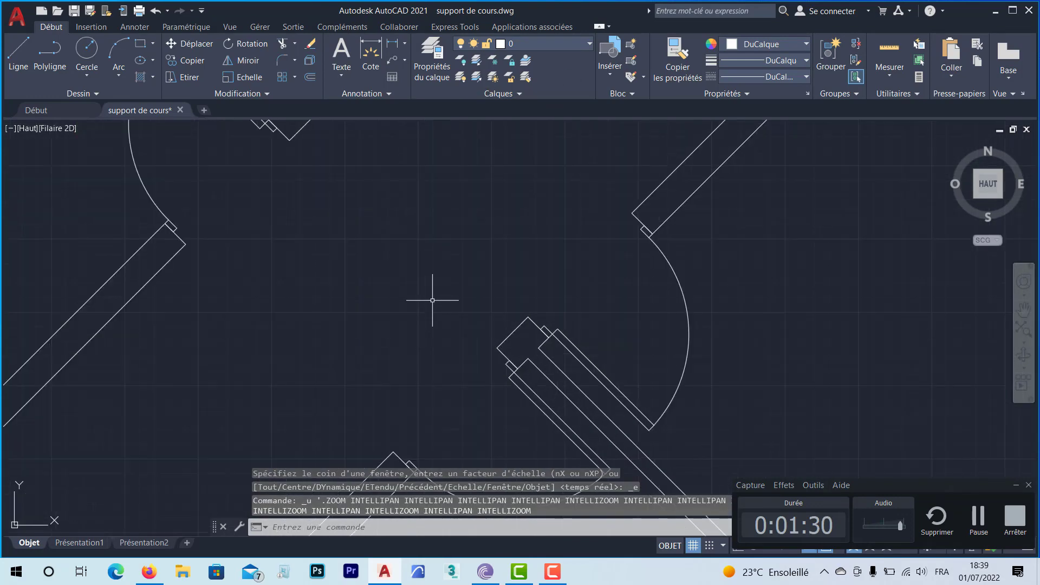
middle_click_drag(430, 297, 388, 249)
scroll(341, 291, "down", 2)
Reselect the central, upper, right, lower and left doors.
left_click(328, 235)
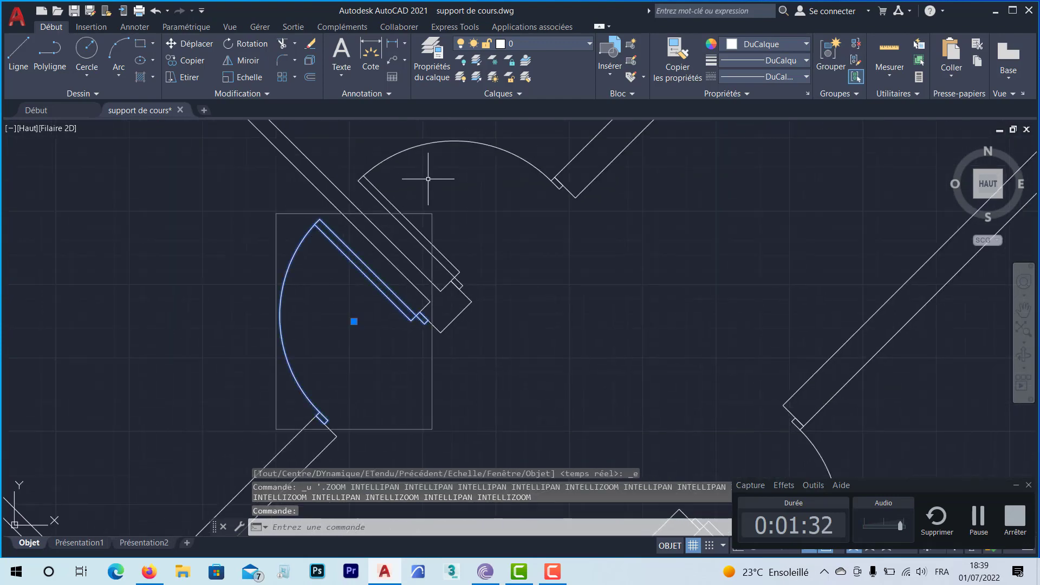
left_click(423, 147)
scroll(536, 260, "down", 1)
scroll(595, 325, "down", 2)
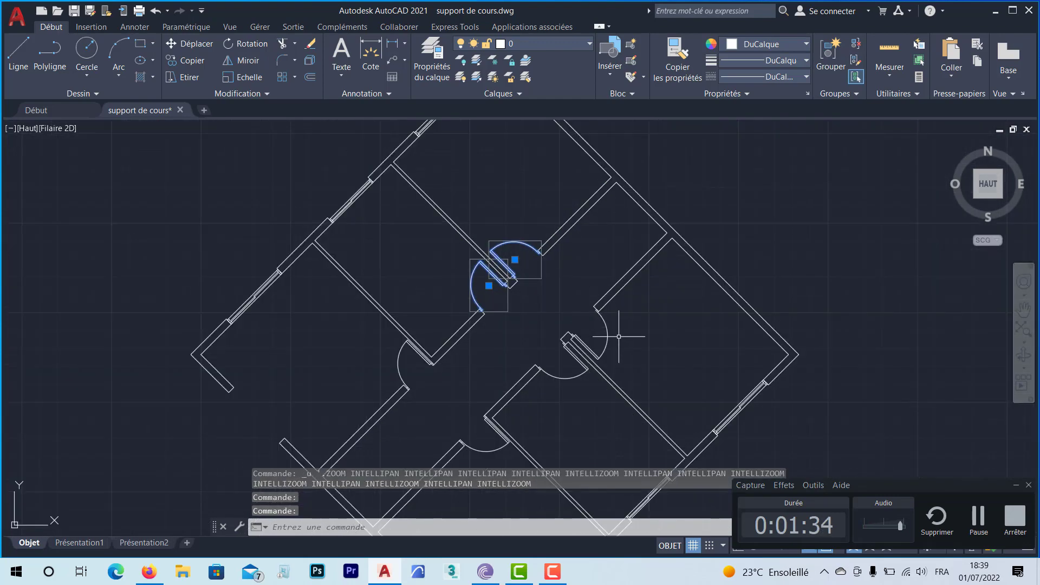
left_click(607, 340)
left_click(564, 377)
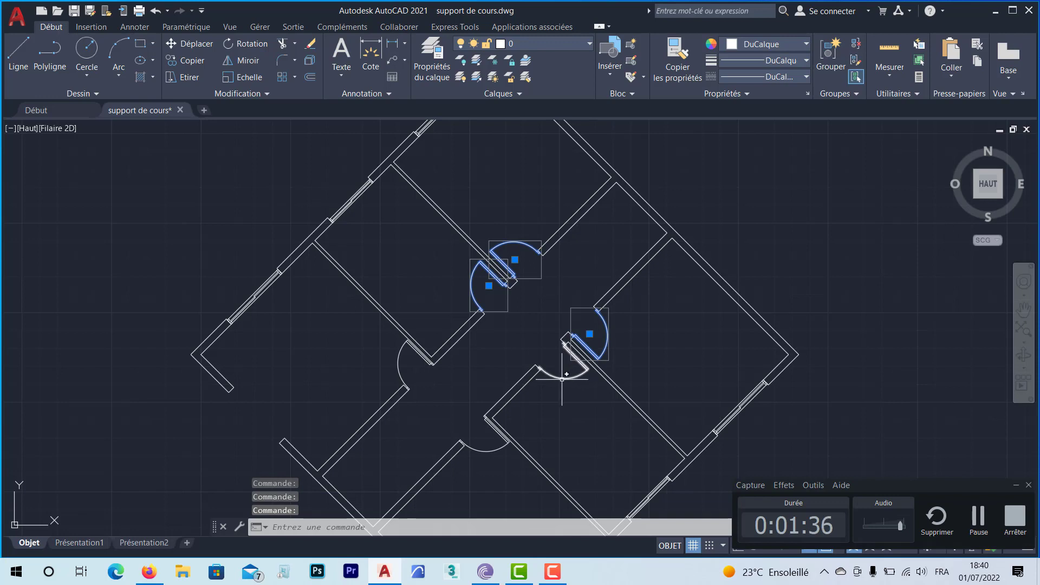
left_click(488, 441)
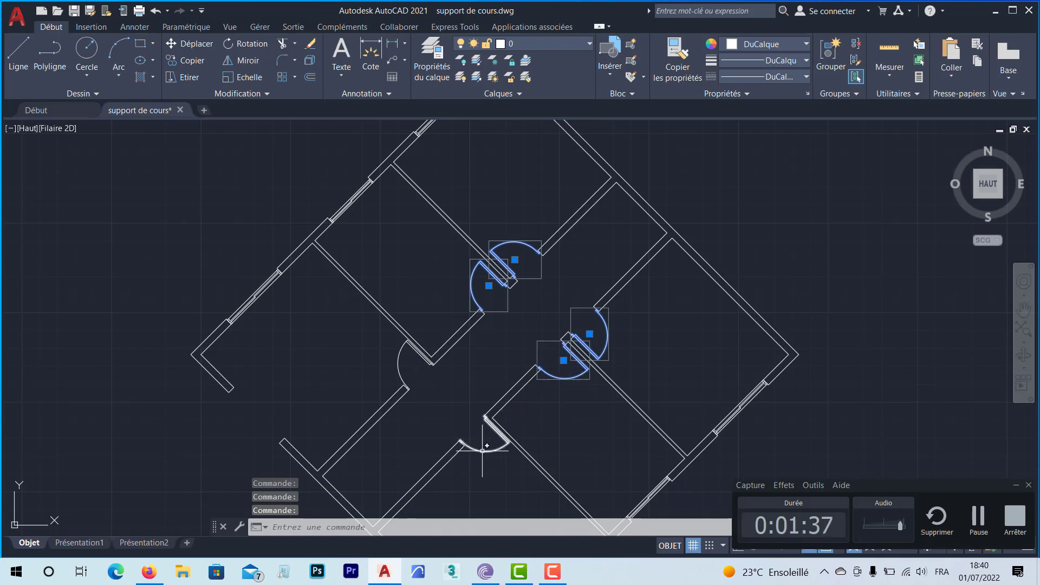
left_click(398, 360)
Add the left and lower-right windows to the door selection.
left_click(265, 287)
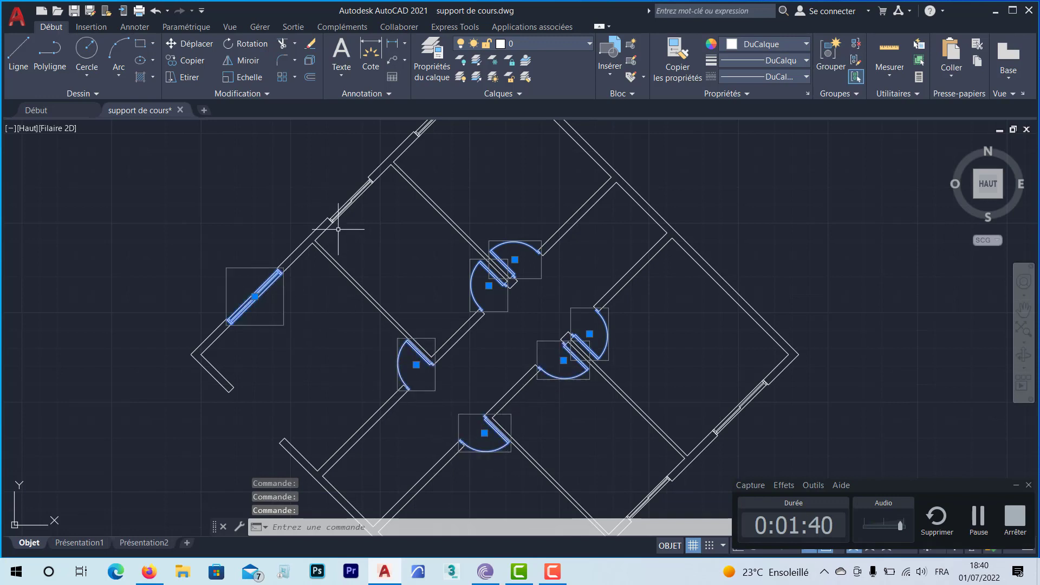
left_click(342, 206)
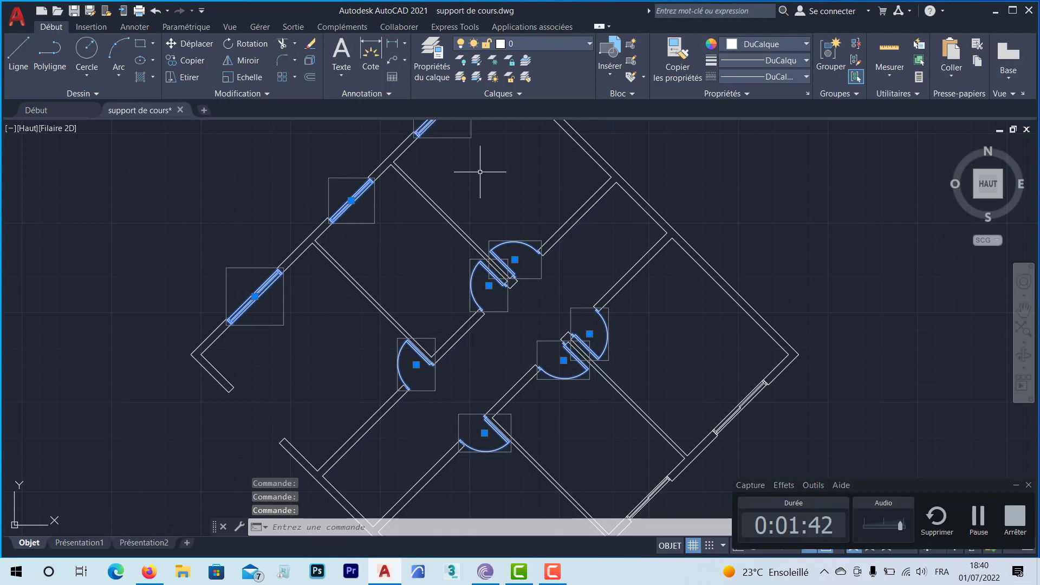
left_click(733, 413)
middle_click_drag(676, 417, 687, 283)
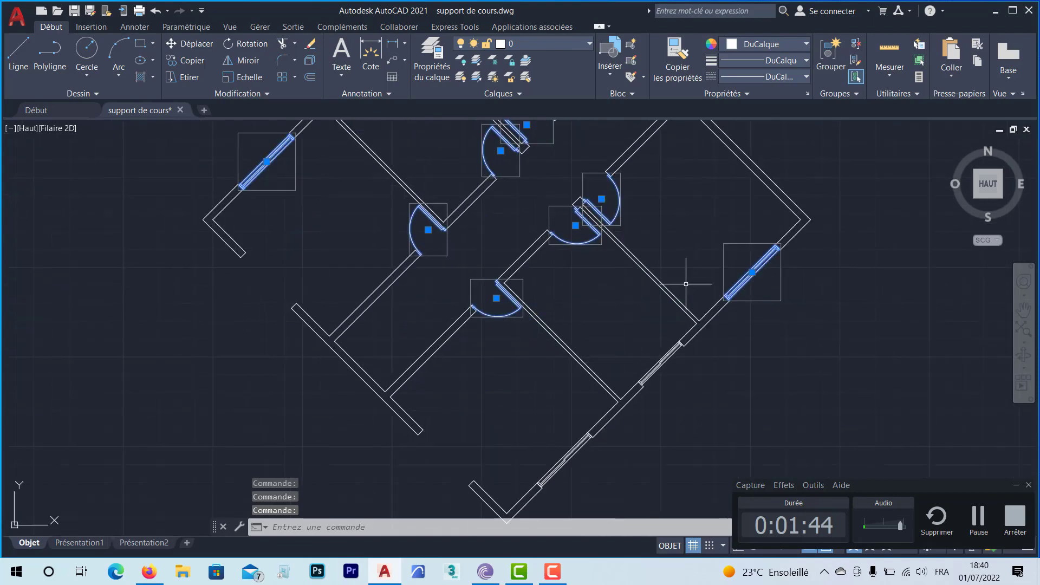
left_click(661, 361)
left_click(563, 460)
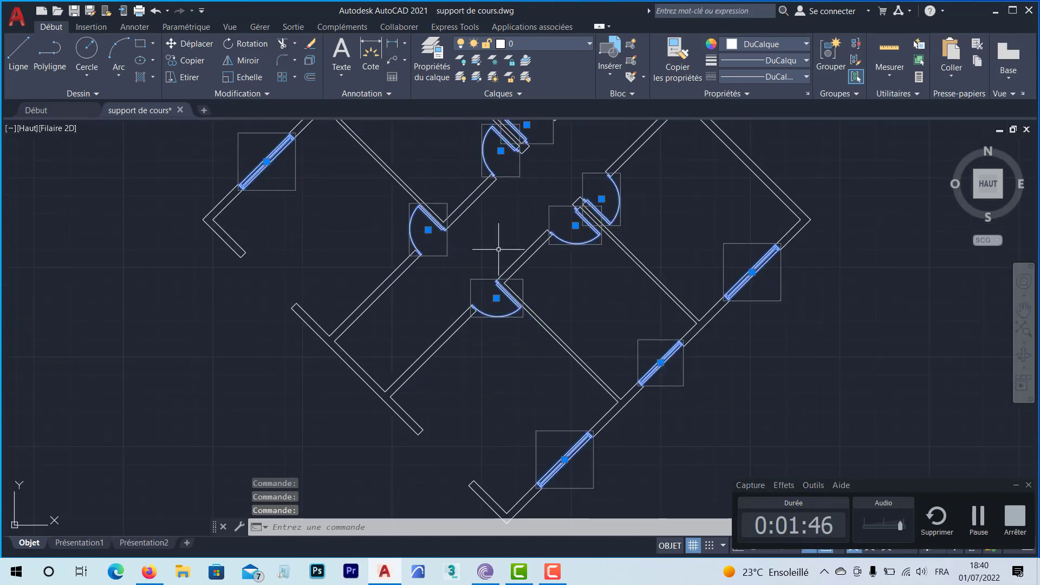
middle_click_drag(498, 220, 481, 387)
Move the selected doors and windows onto fenetres + portes, switch that layer off, and zoom in.
left_click(570, 44)
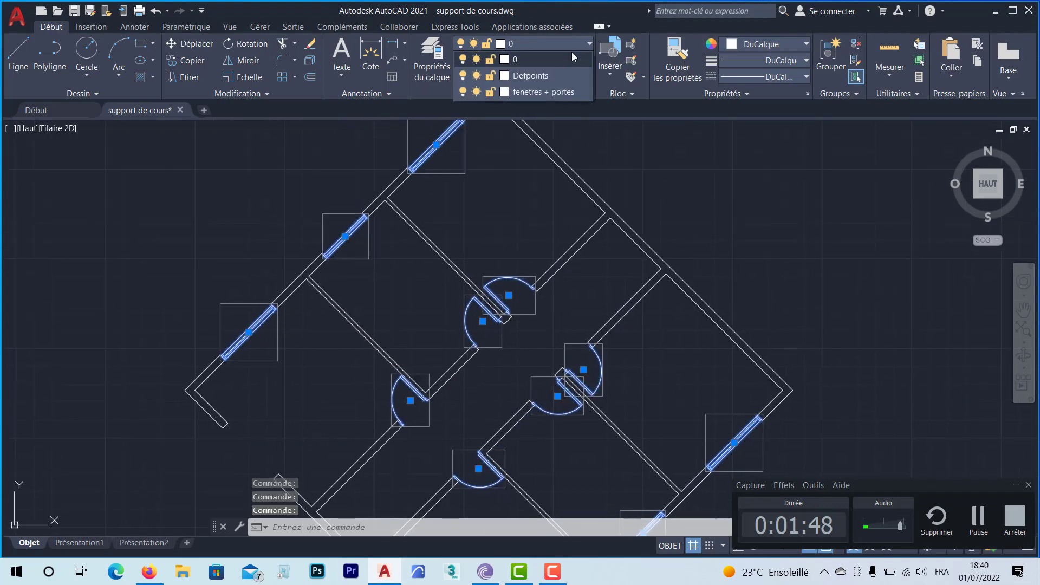
left_click(543, 91)
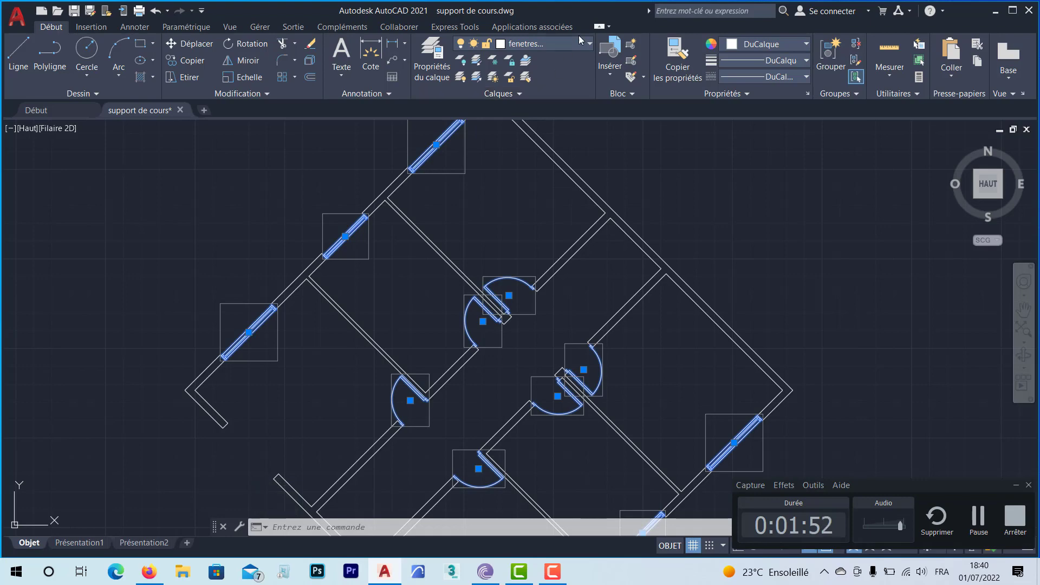
left_click(589, 47)
left_click(462, 92)
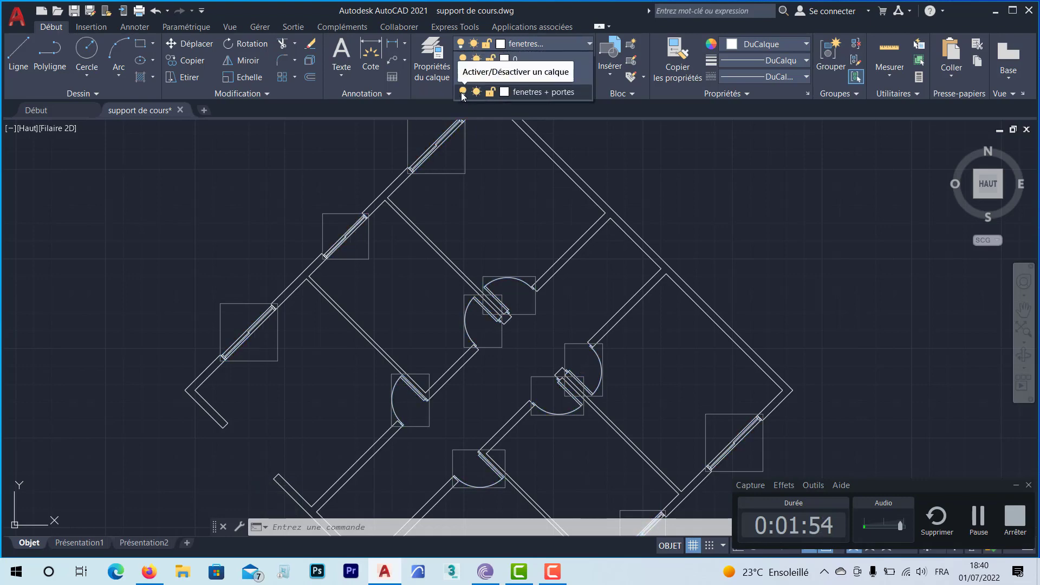
scroll(474, 256, "down", 5)
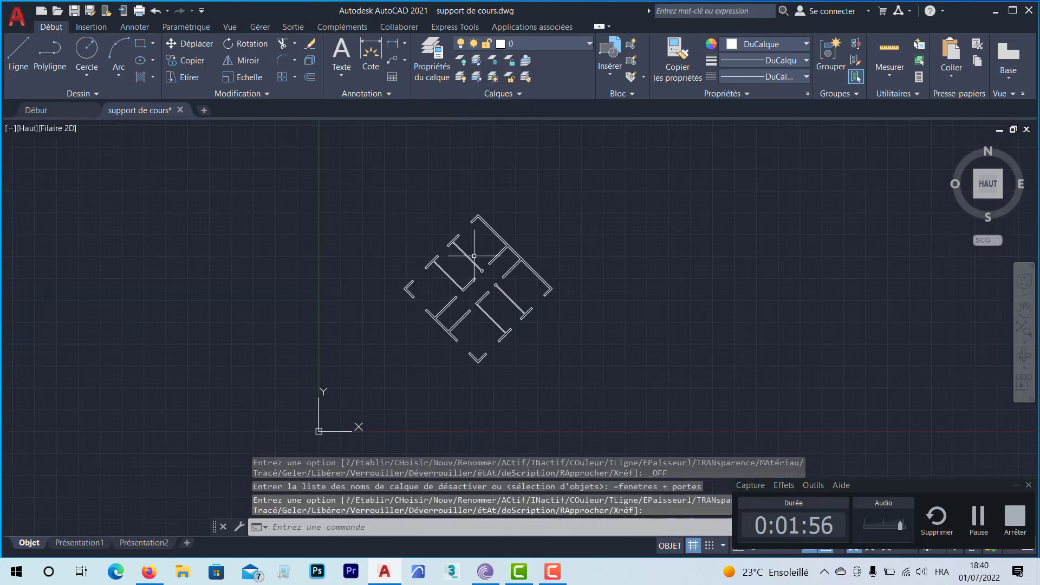
middle_click_drag(477, 287, 343, 260)
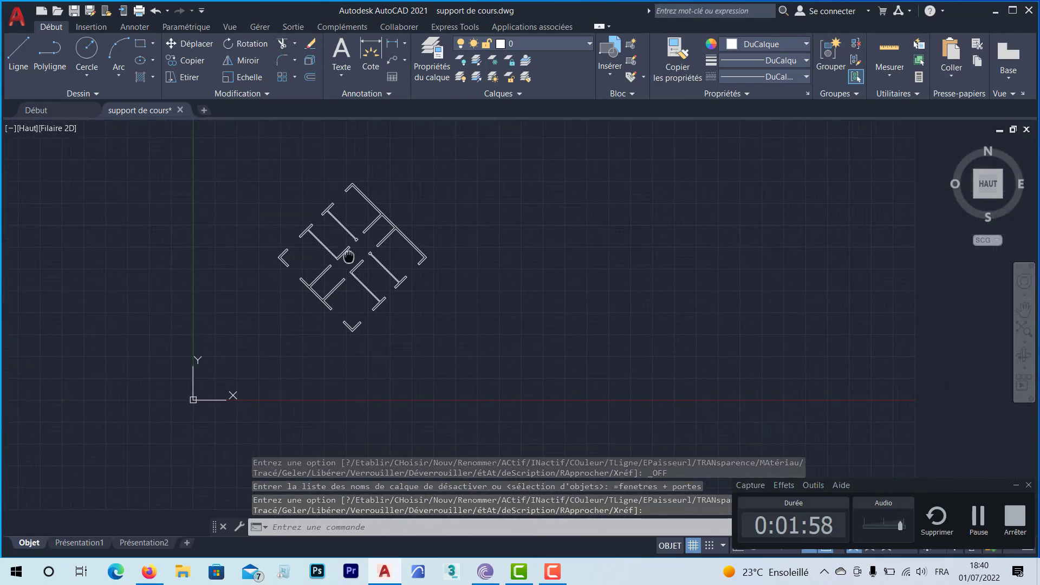
scroll(344, 260, "up", 1)
scroll(343, 261, "up", 2)
scroll(344, 262, "up", 1)
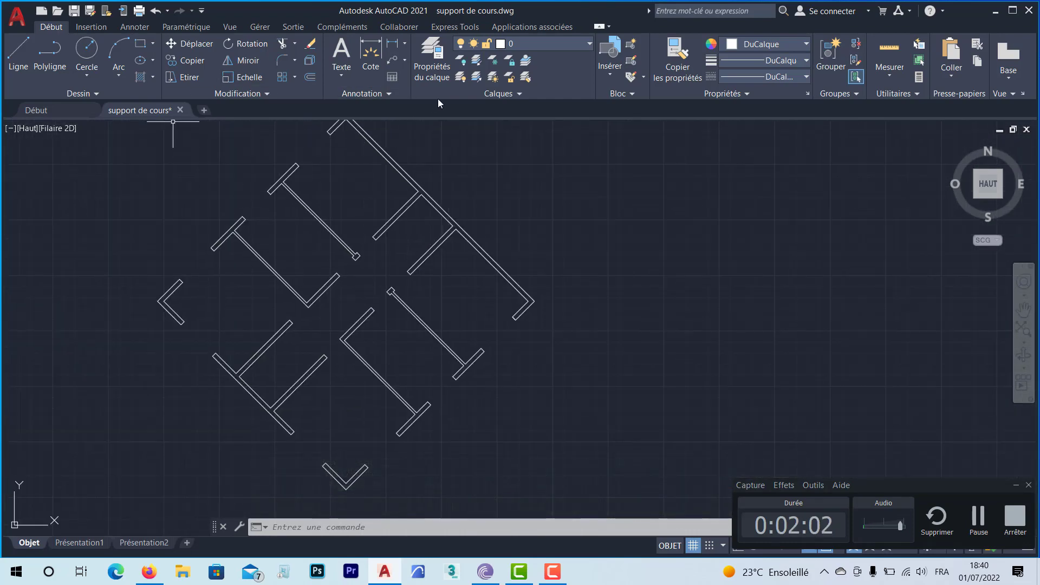
Make Defpoints current and start a line from the left wall end to the top corner.
left_click(536, 48)
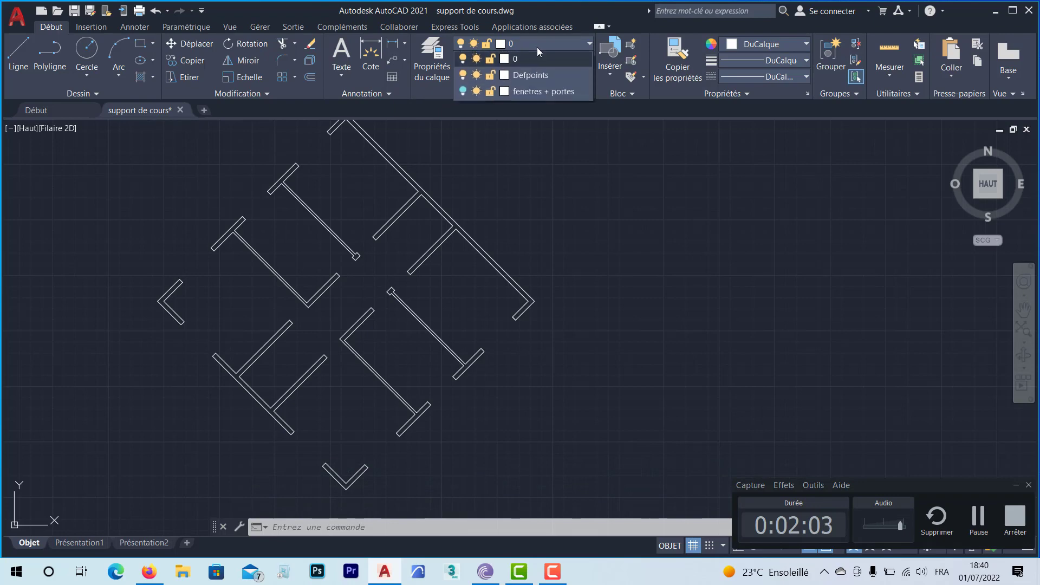
left_click(525, 77)
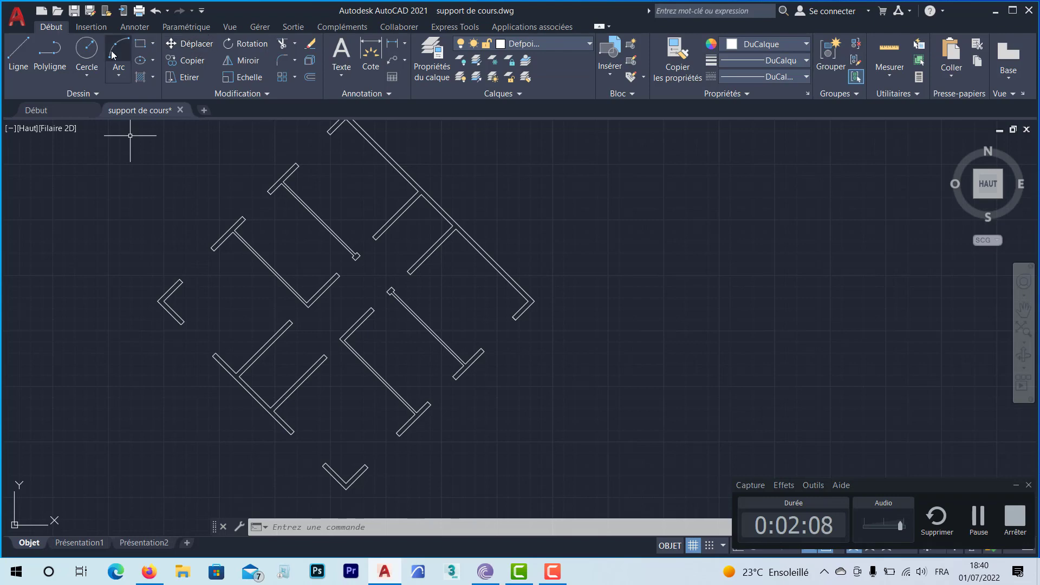
left_click(19, 54)
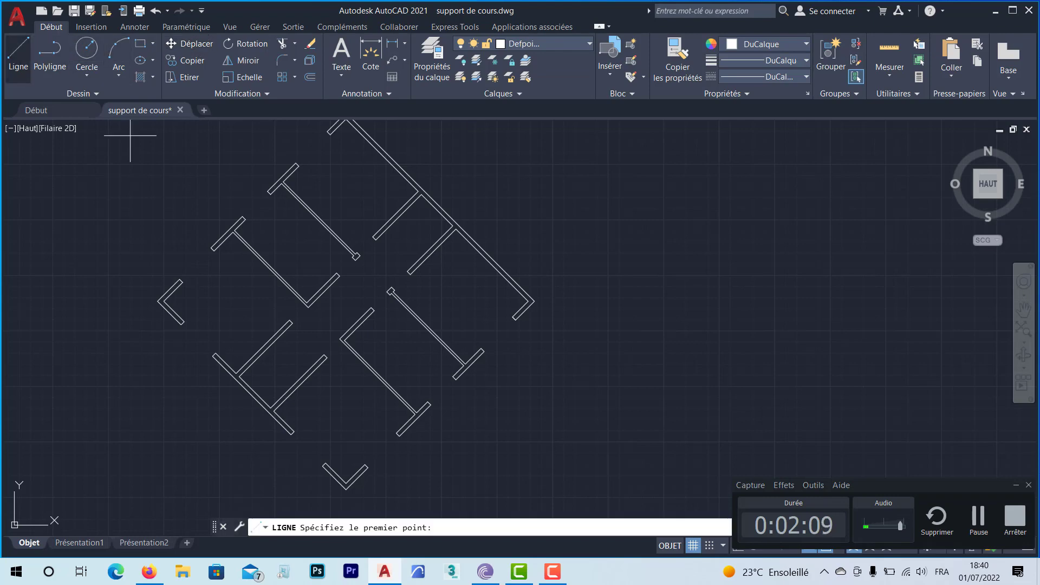
left_click(157, 301)
middle_click_drag(295, 205, 241, 323)
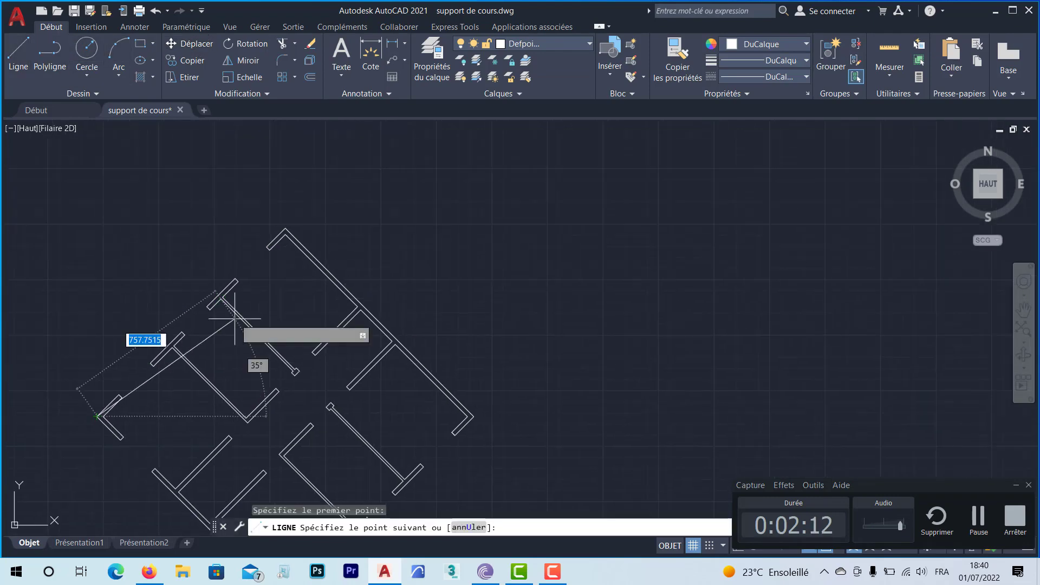
scroll(241, 320, "up", 2)
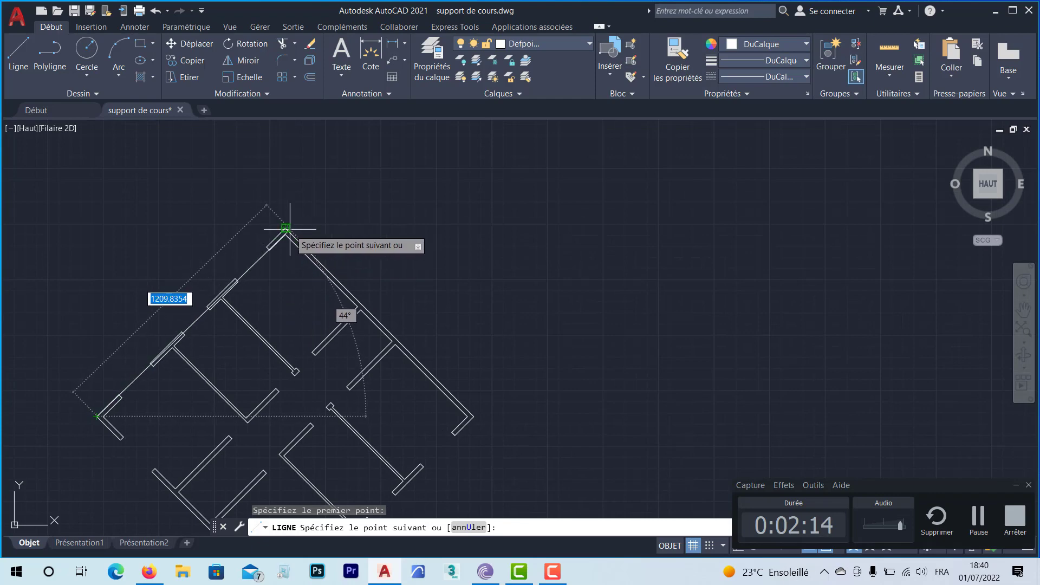
scroll(283, 227, "up", 5)
left_click(245, 222)
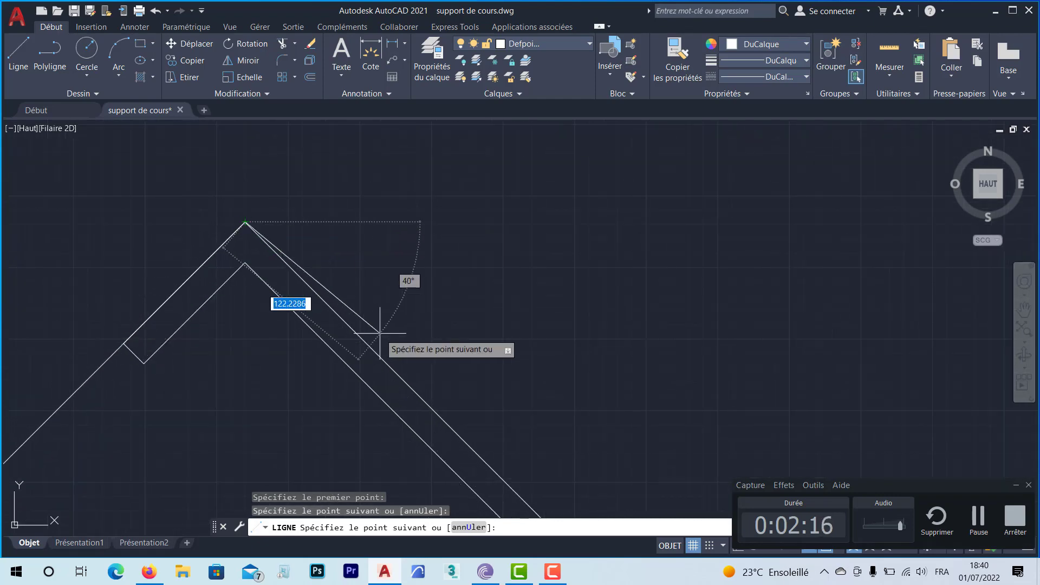
Continue the line through the right, bottom and left corners, undo the stray segment, and close it.
scroll(302, 249, "down", 4)
middle_click_drag(422, 359, 376, 208)
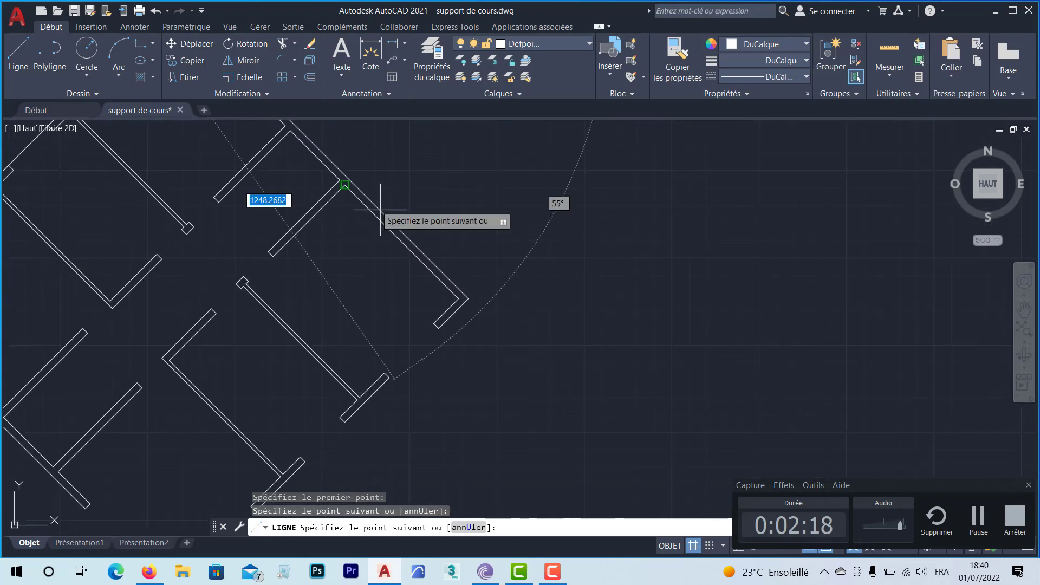
left_click(468, 296)
middle_click_drag(299, 405, 544, 232)
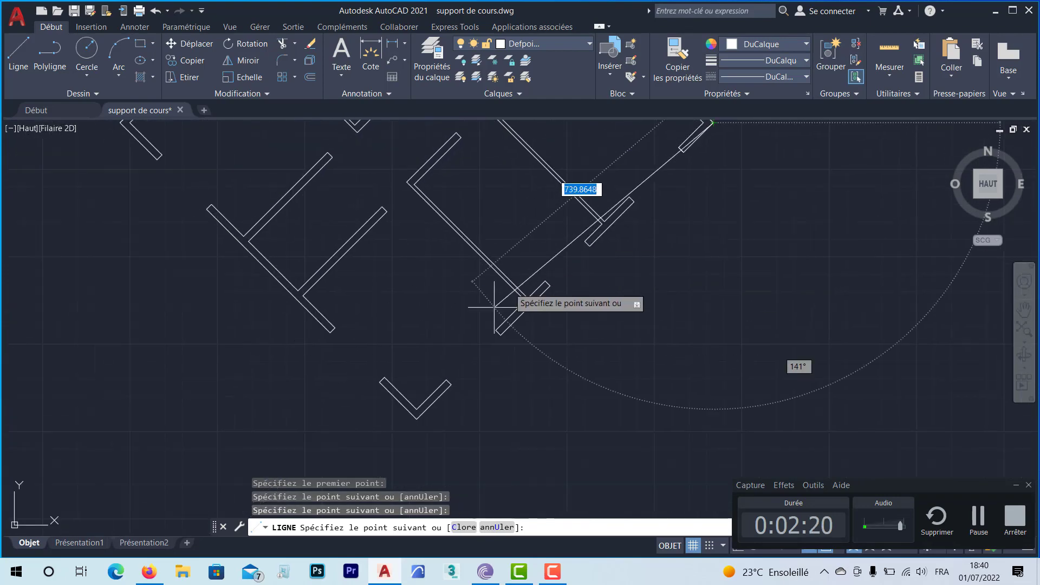
left_click(417, 417)
scroll(389, 393, "down", 4)
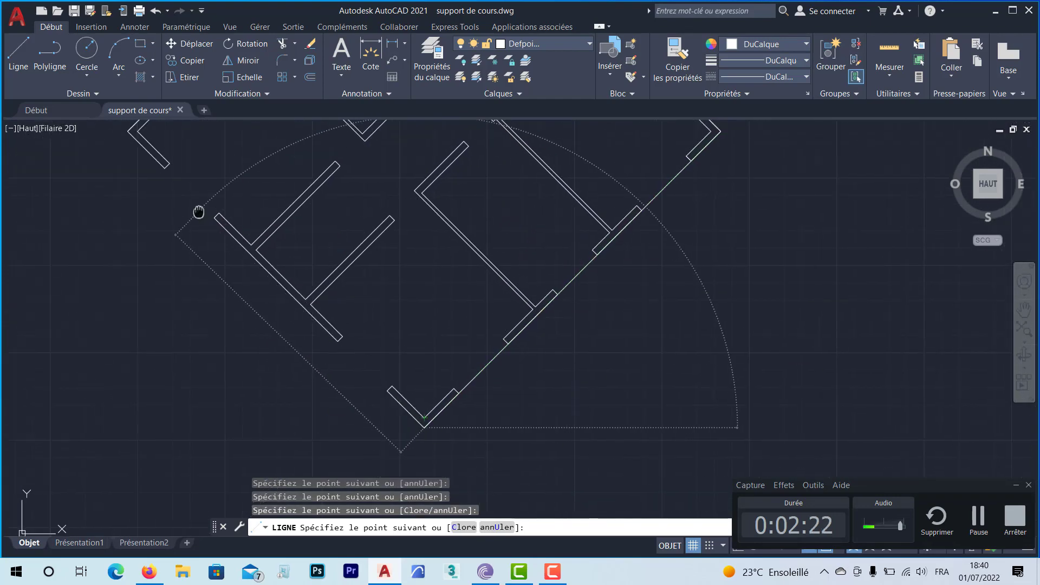
scroll(359, 366, "up", 4)
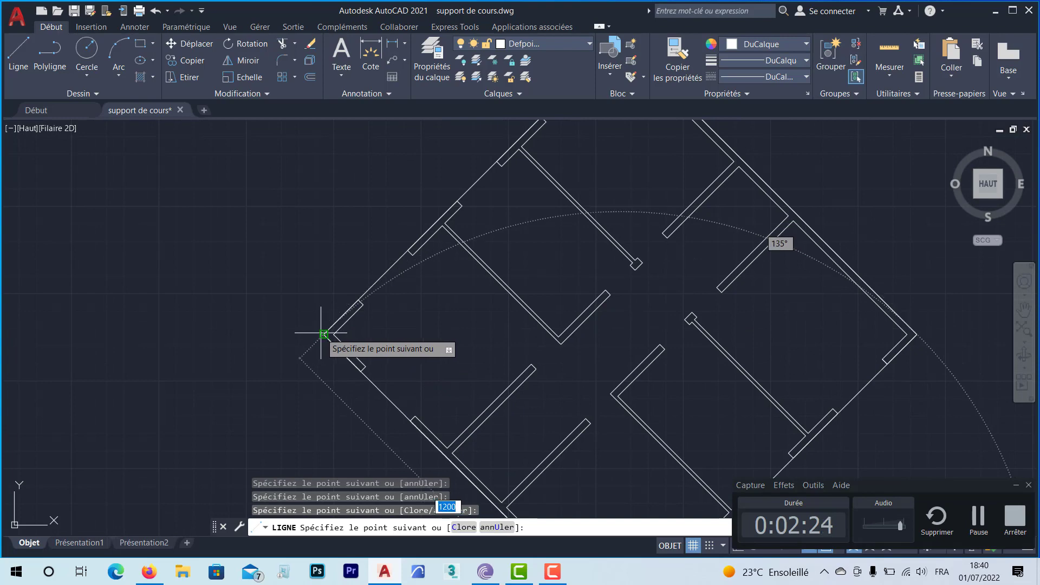
scroll(324, 334, "up", 5)
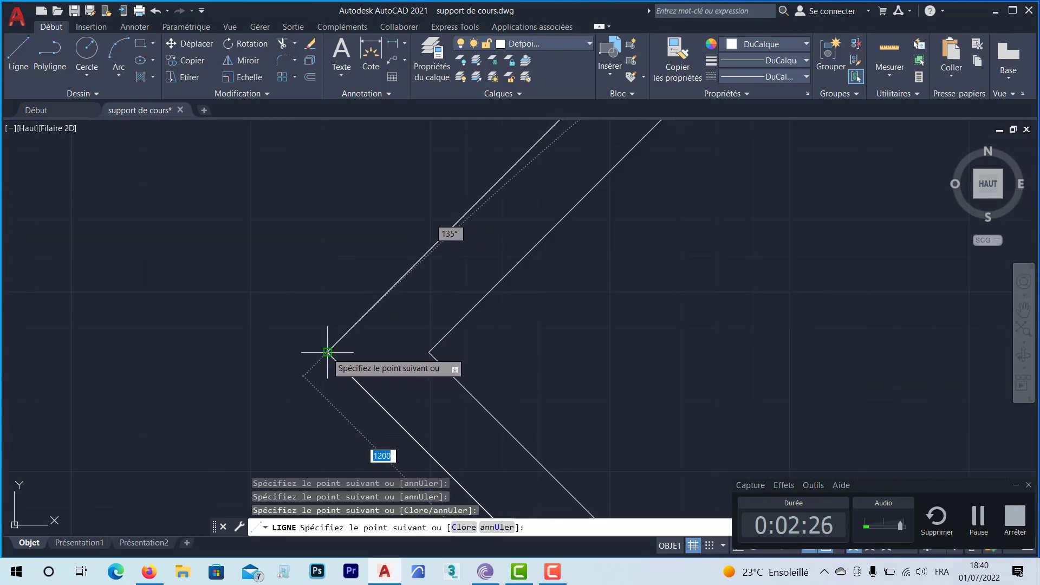
left_click(327, 352)
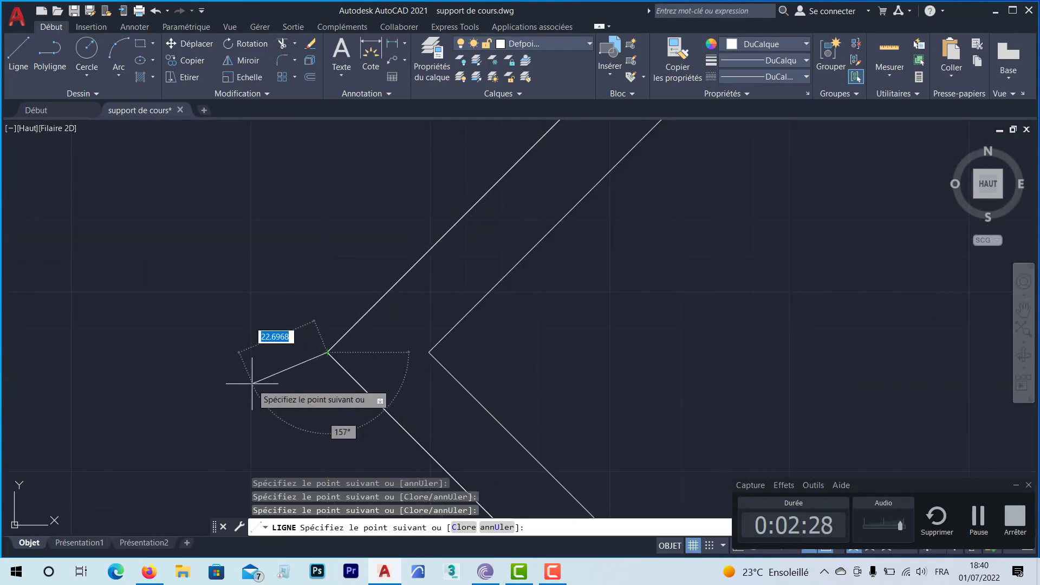
key("ctrl+z")
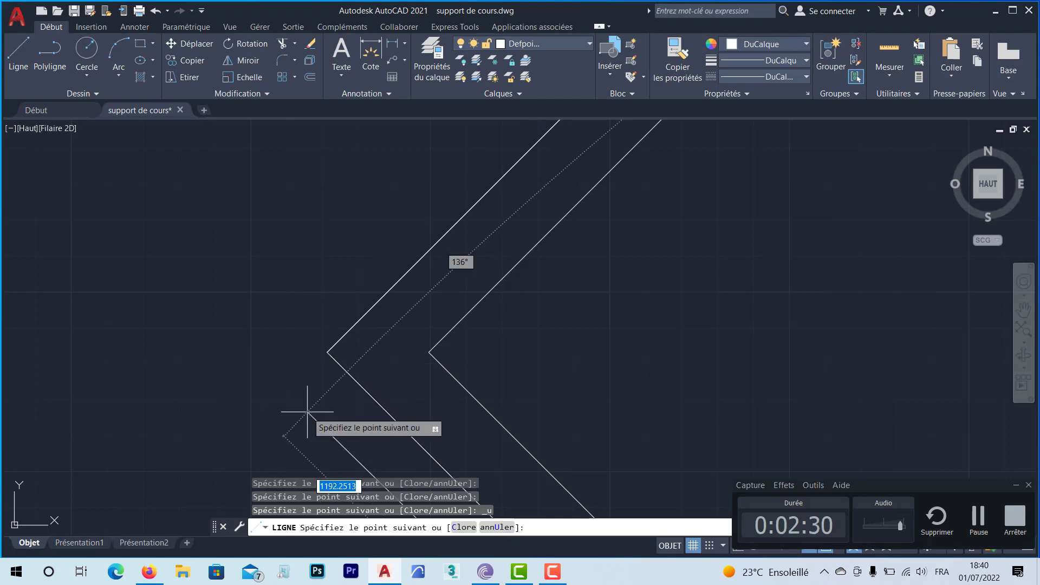
scroll(283, 369, "down", 6)
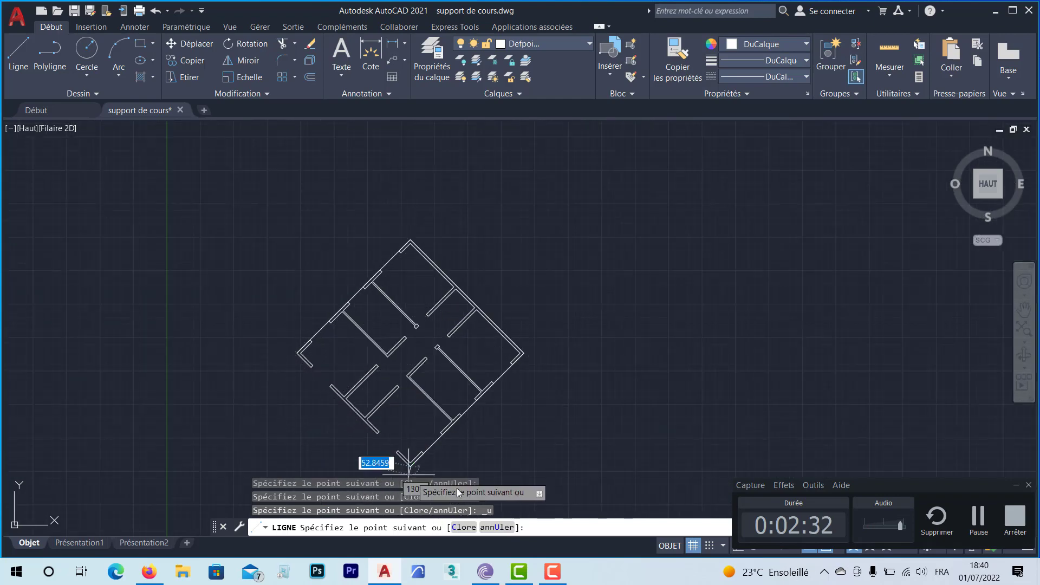
left_click(455, 528)
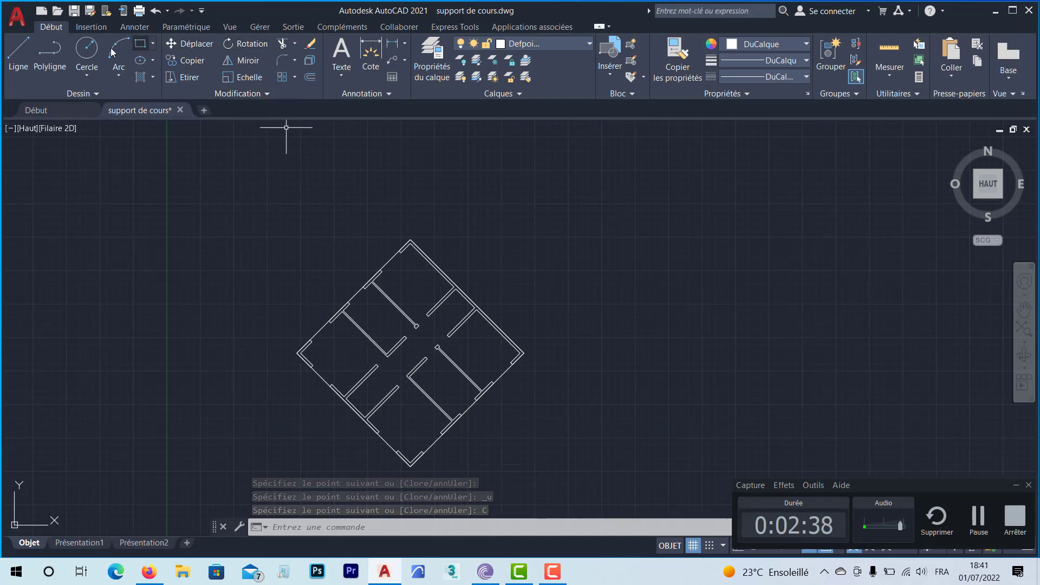
Start moving a diagonal wall line, then cancel, leaving the plan unchanged.
left_click(177, 43)
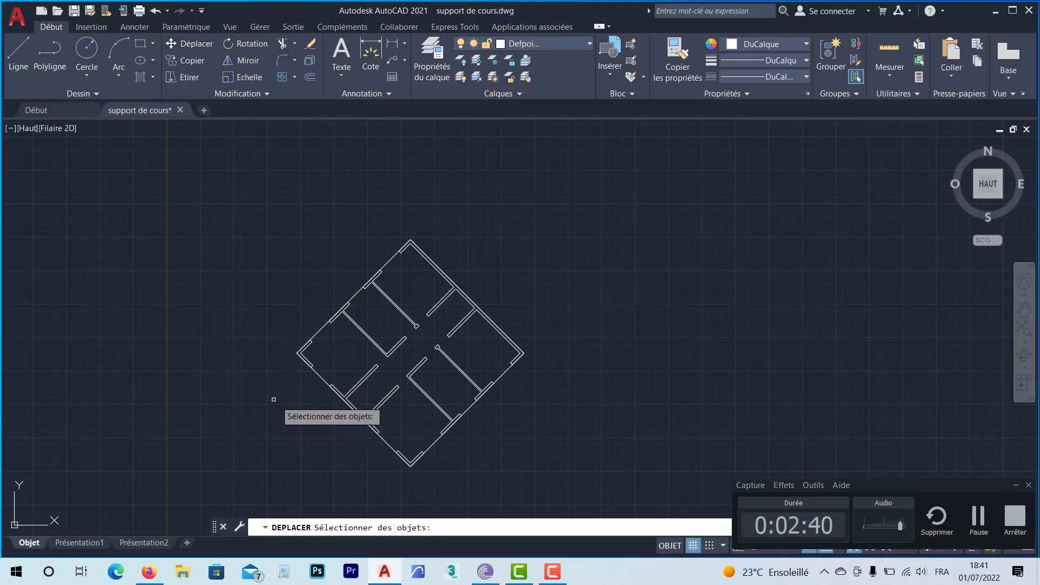
scroll(306, 388, "up", 5)
left_click(330, 320)
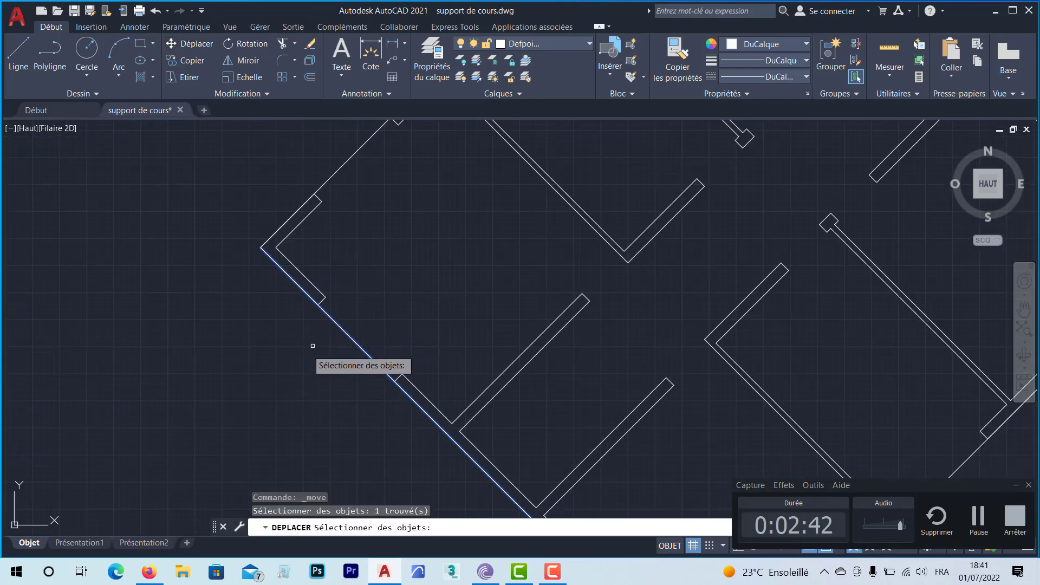
key("Return")
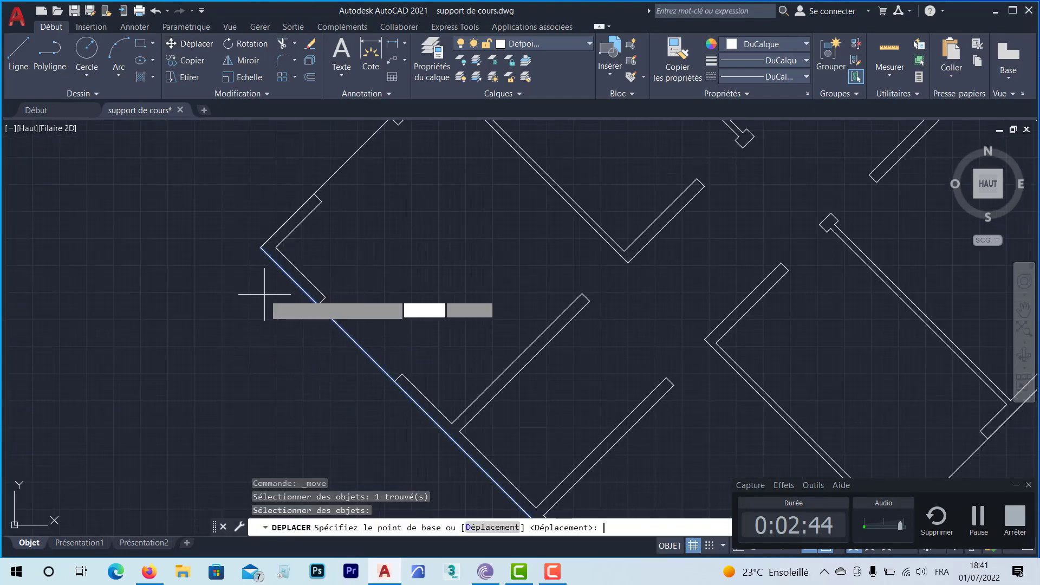
left_click(261, 258)
scroll(204, 342, "down", 5)
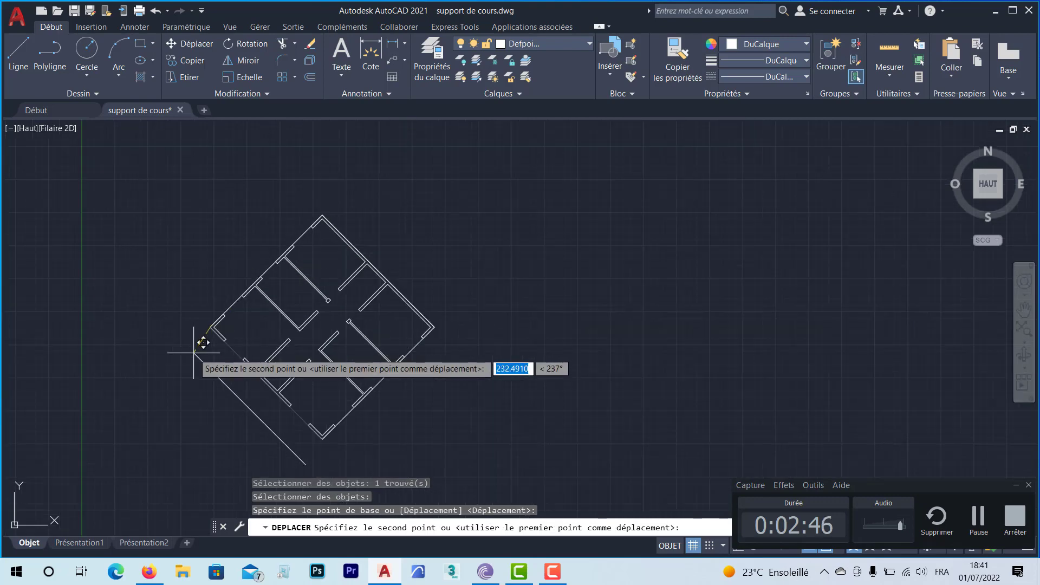
scroll(202, 337, "down", 3)
key("Escape")
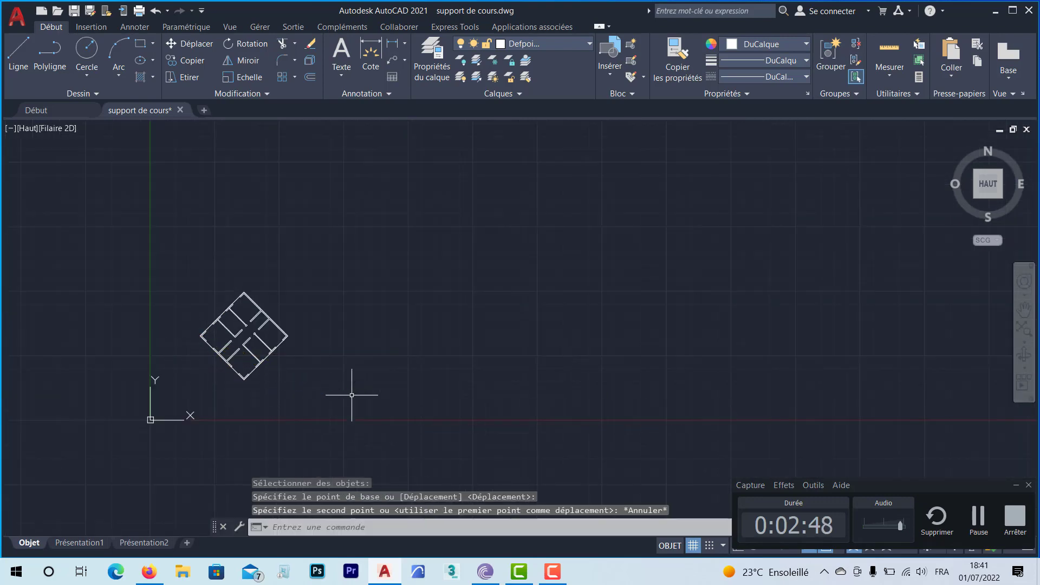
scroll(216, 344, "up", 4)
scroll(301, 372, "up", 2)
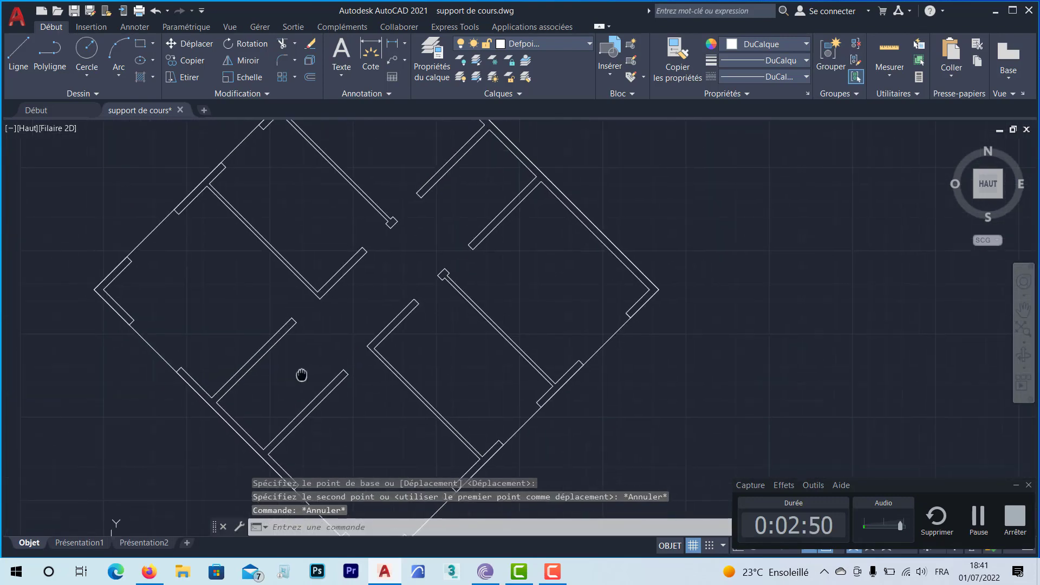
Select the four outline segments around the floor plan.
left_click(164, 359)
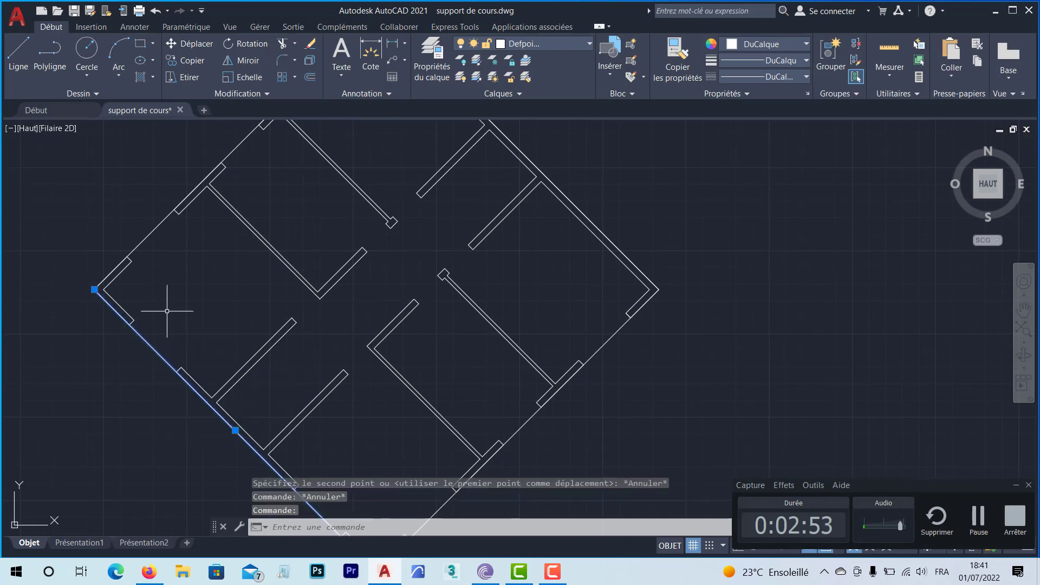
left_click(147, 236)
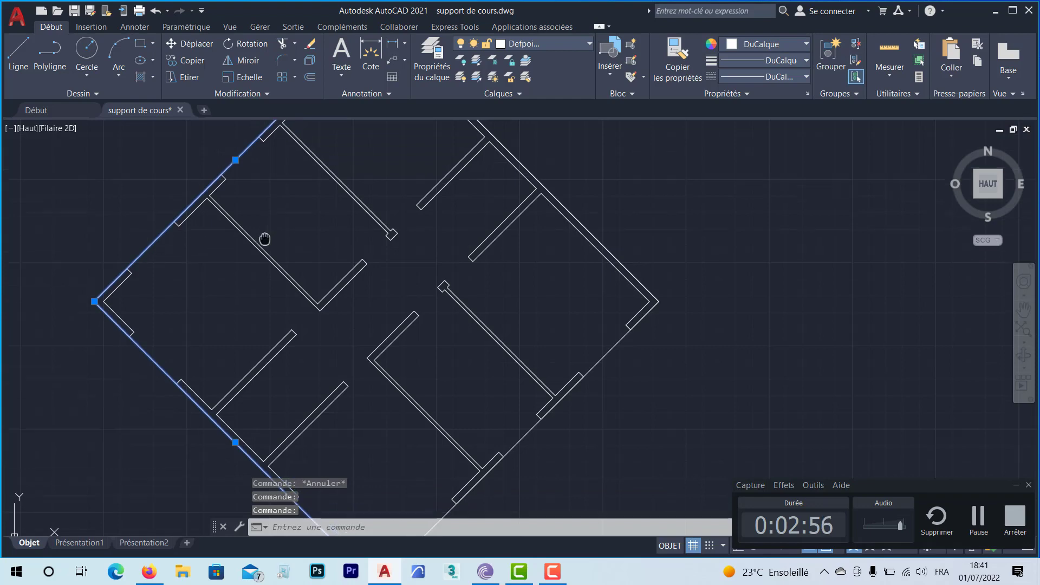
middle_click_drag(267, 237, 206, 419)
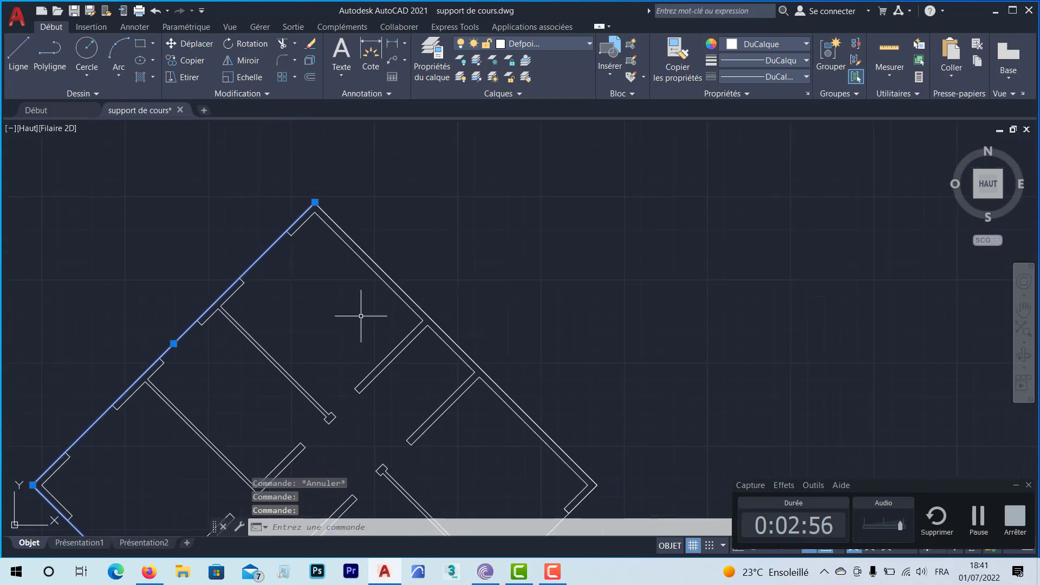
left_click(439, 325)
middle_click_drag(477, 428, 467, 225)
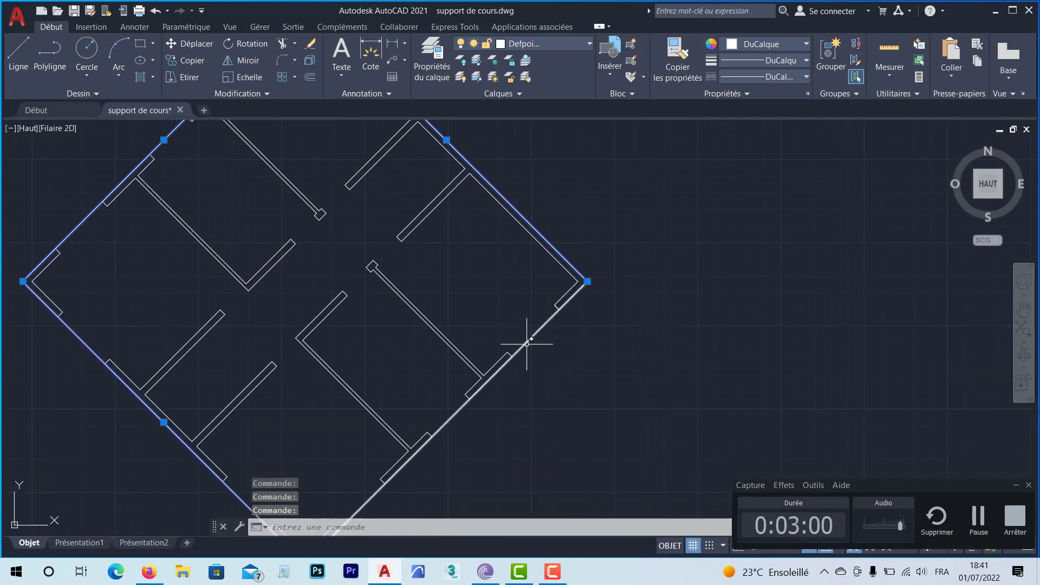
left_click(499, 372)
Move the outline from its left corner to a spot away from the floor plan.
left_click(190, 44)
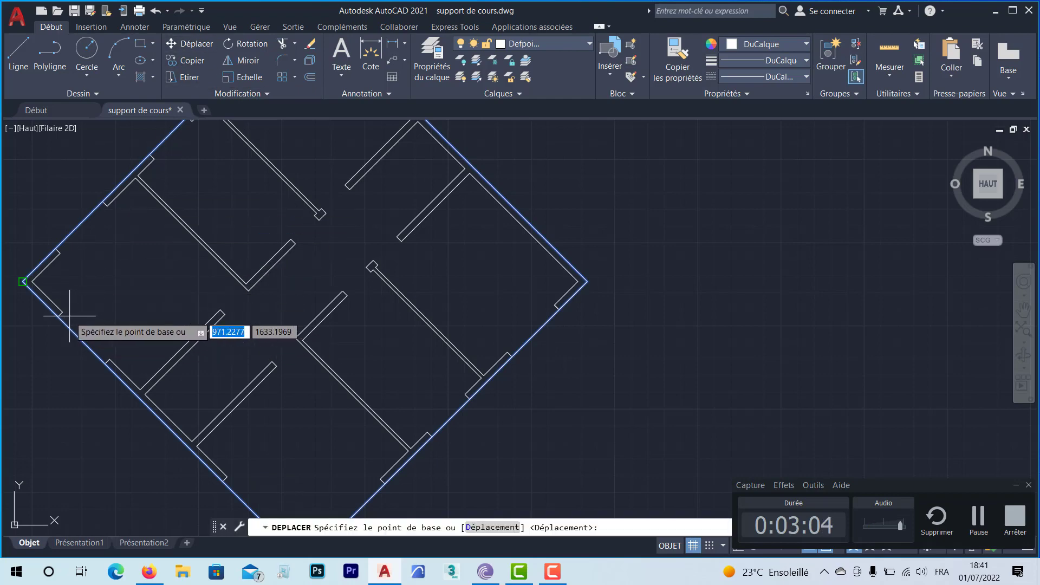
left_click(76, 323)
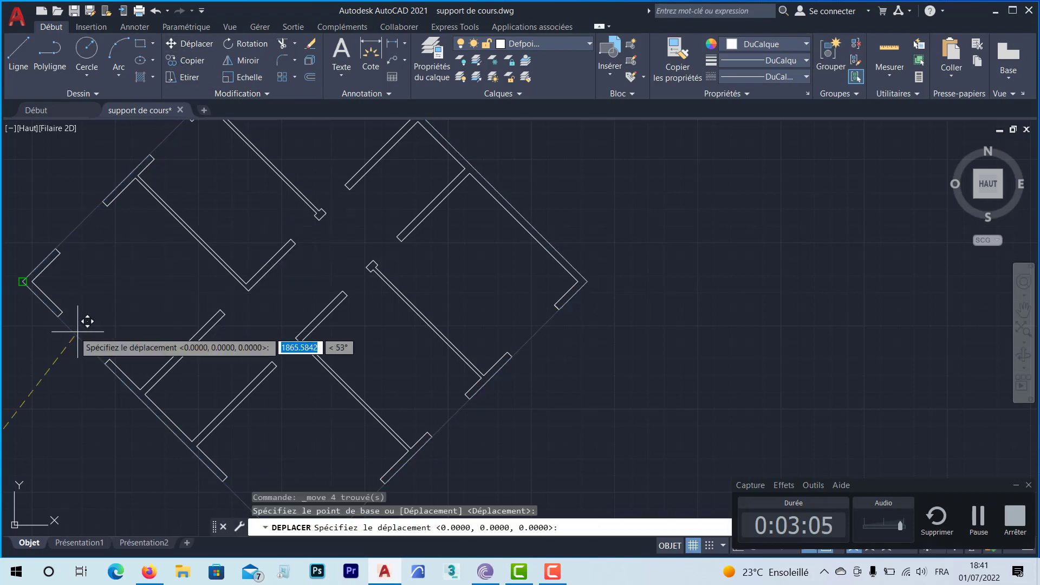
left_click(23, 276)
scroll(405, 366, "down", 3)
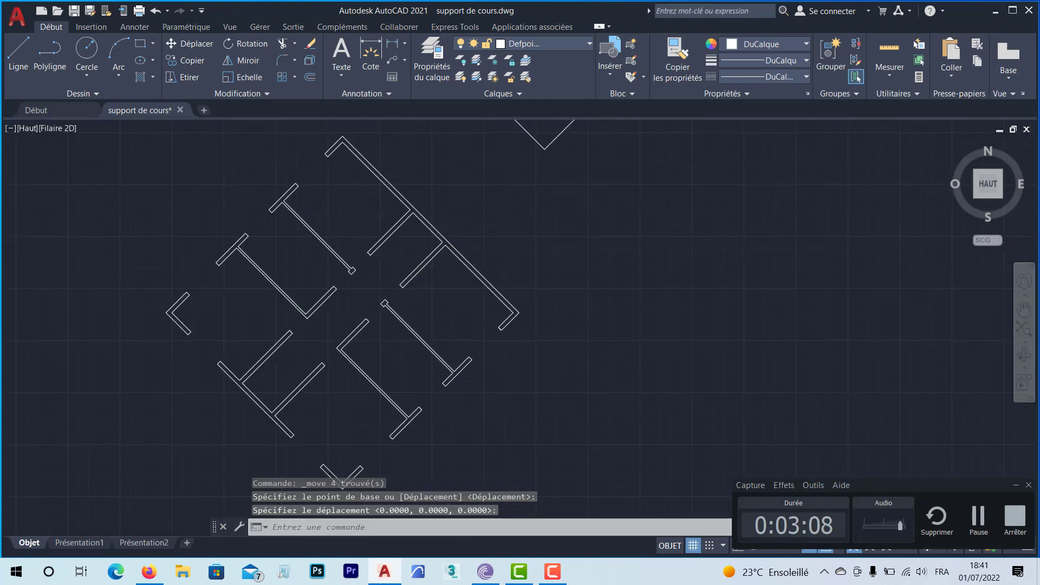
scroll(406, 366, "down", 3)
middle_click_drag(482, 300, 399, 339)
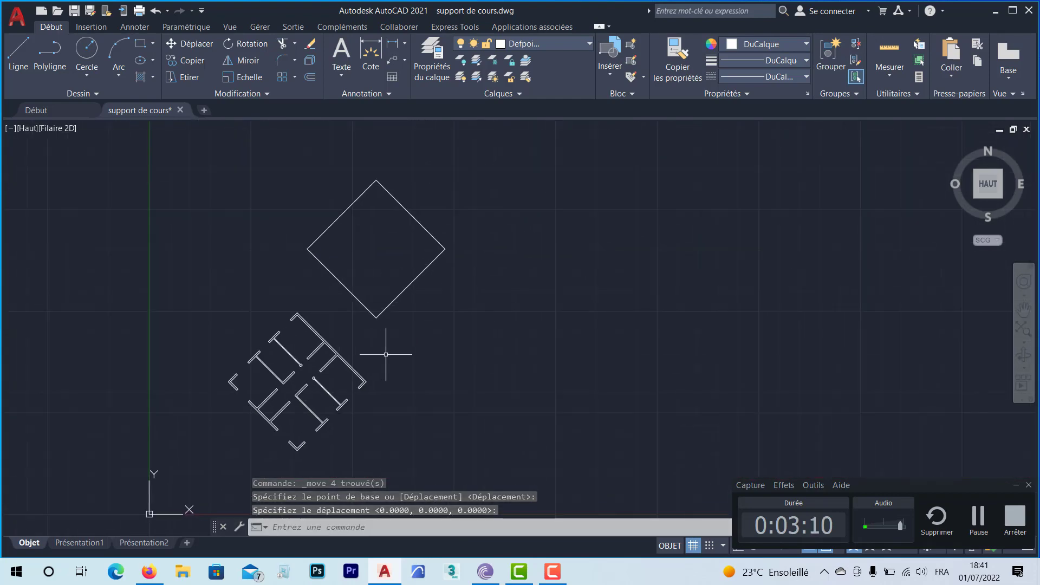
left_click(588, 43)
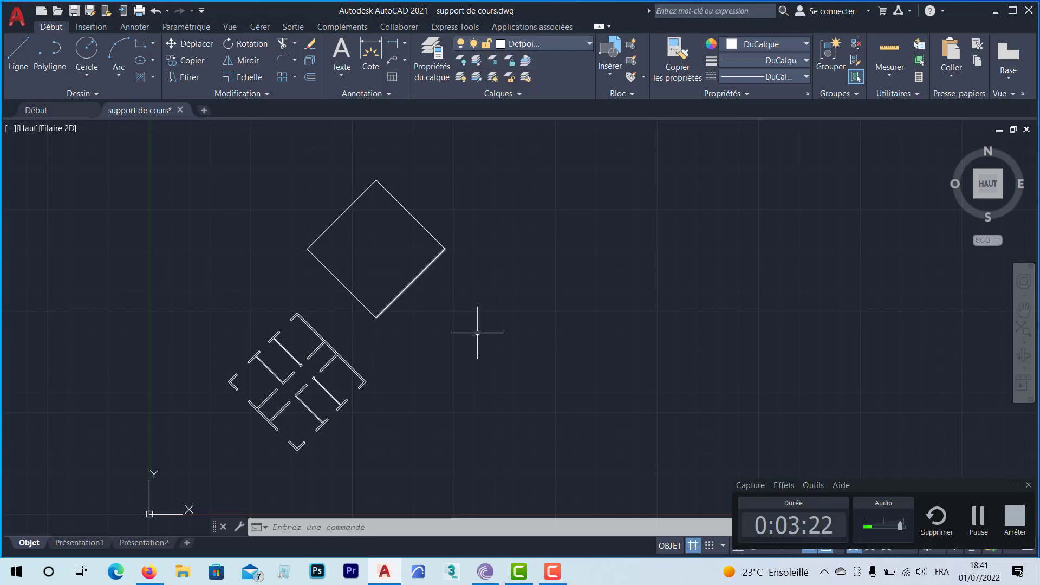
Save the drawing to the Desktop as 'plan brut' and switch to 3ds Max.
left_click(18, 25)
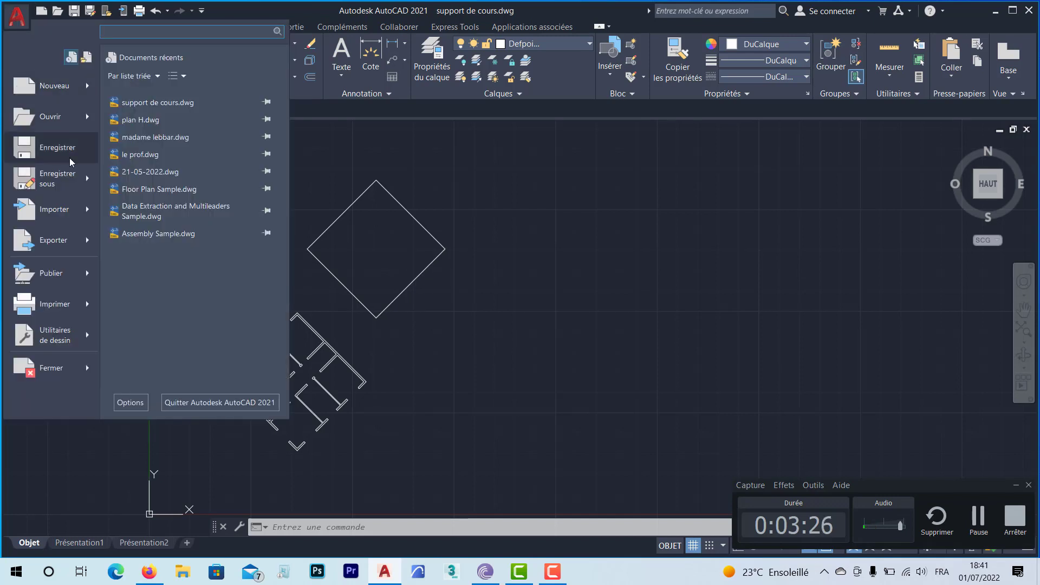
key("Escape")
key("ctrl+shift+s")
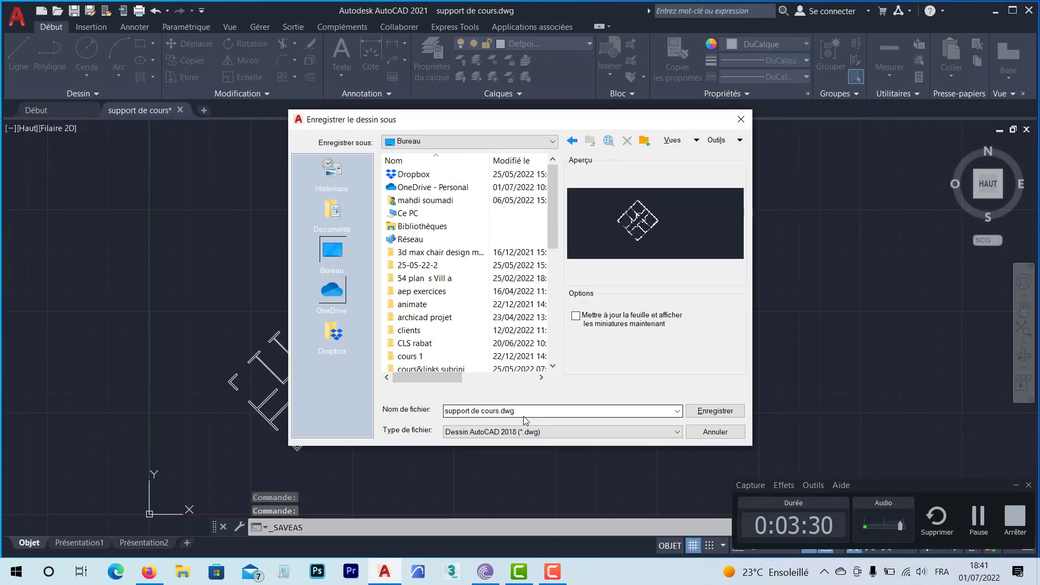
left_click_drag(529, 413, 443, 412)
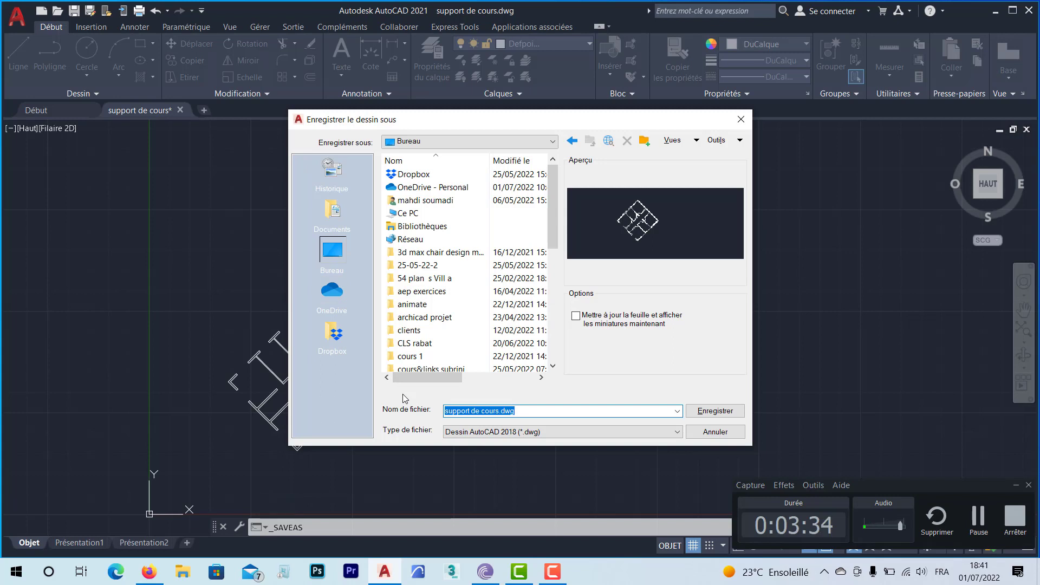
type("plan ")
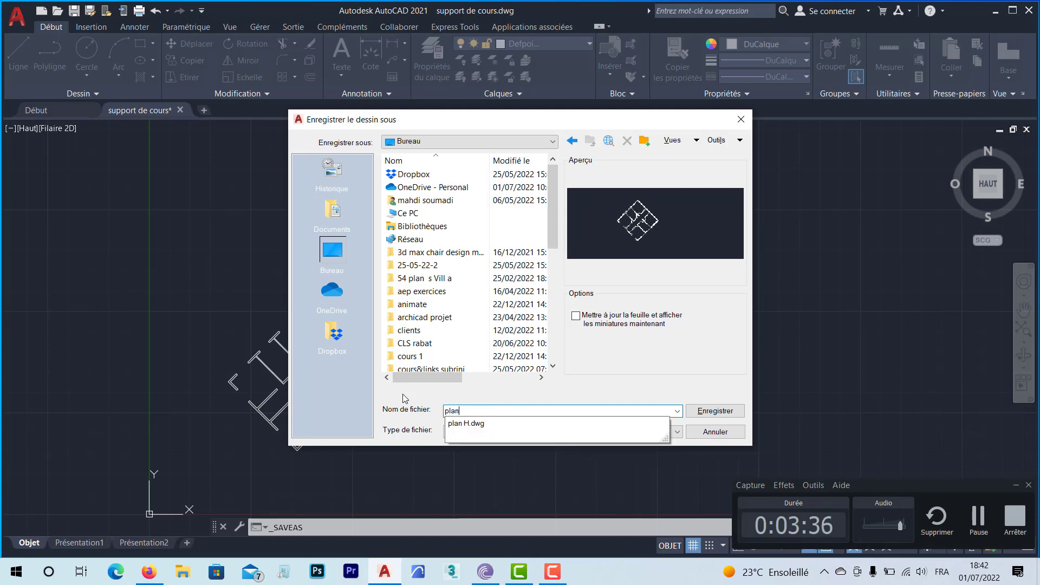
type("b")
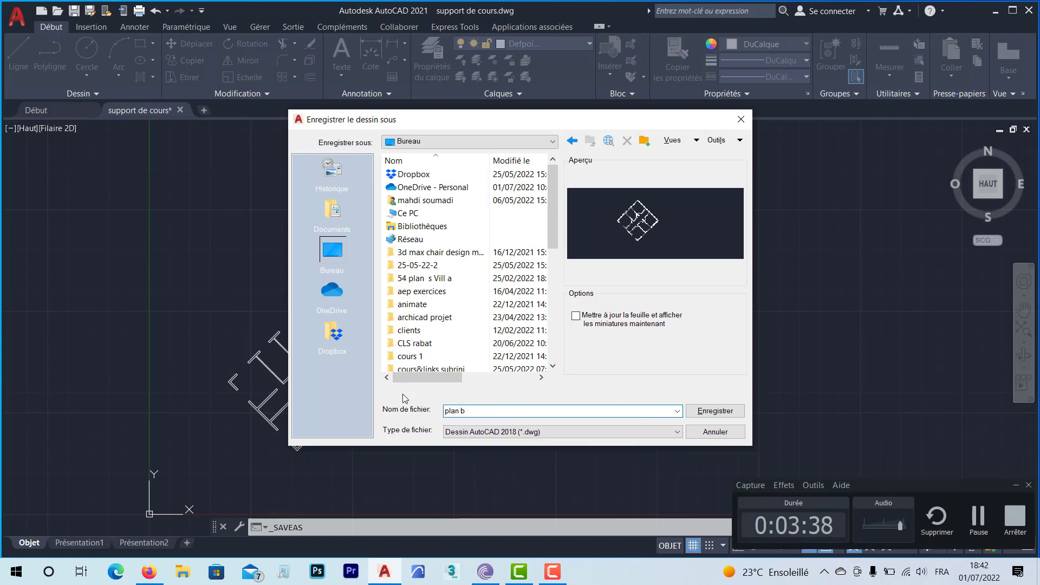
type("rut")
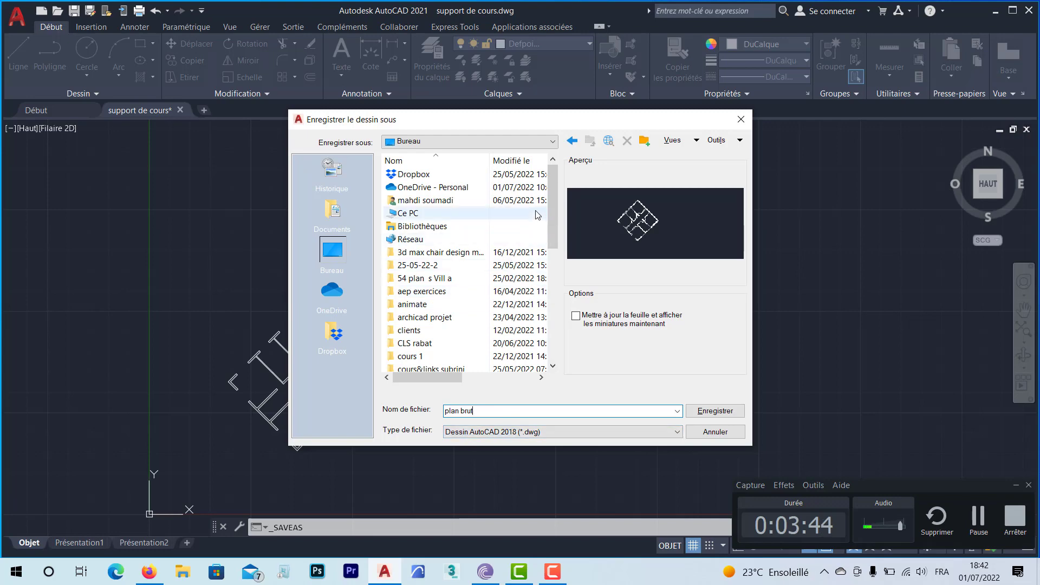
left_click(716, 412)
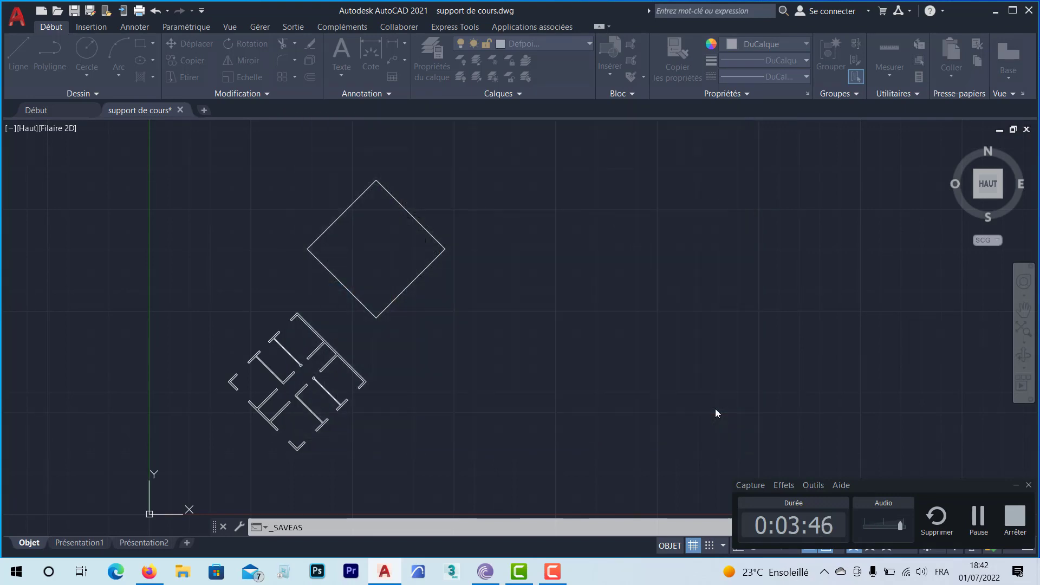
left_click(453, 573)
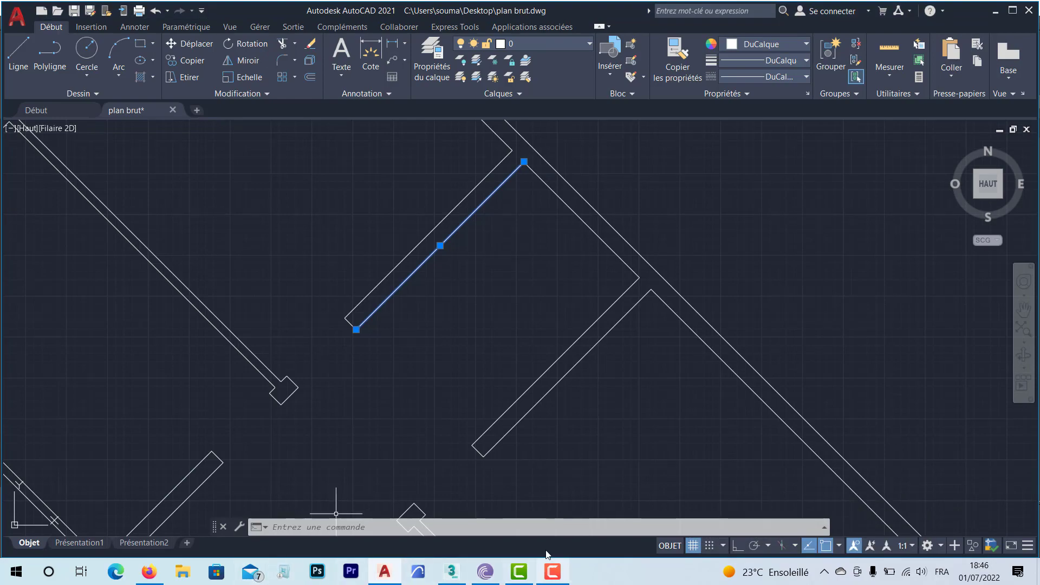
left_click(451, 572)
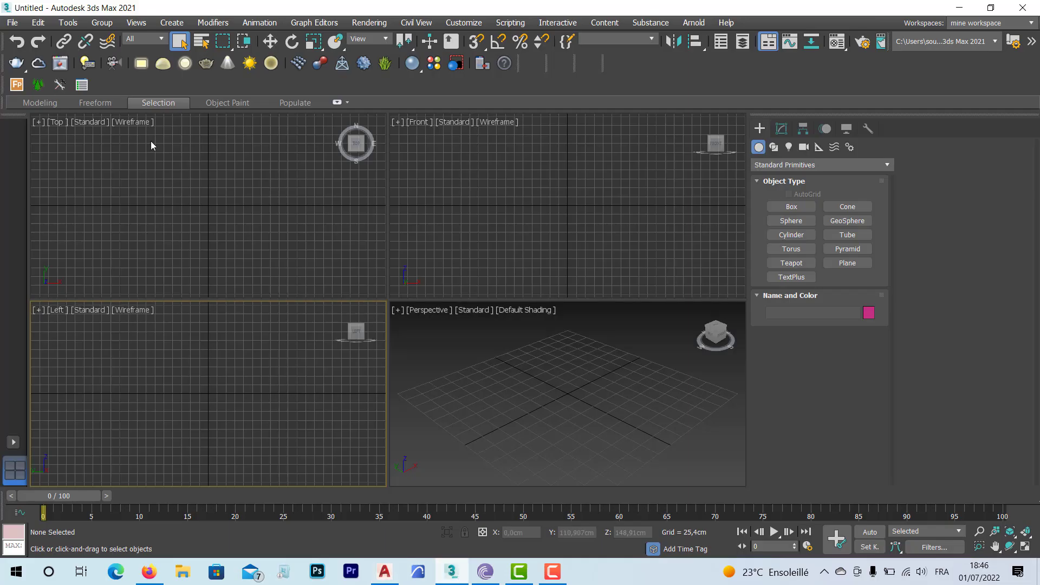
left_click(12, 24)
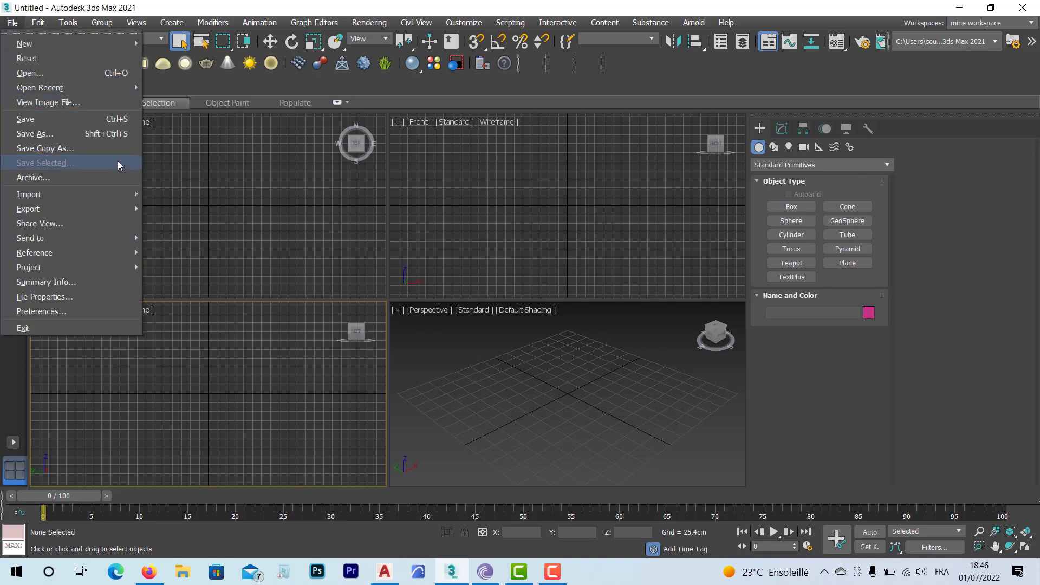
mouse_move(29, 194)
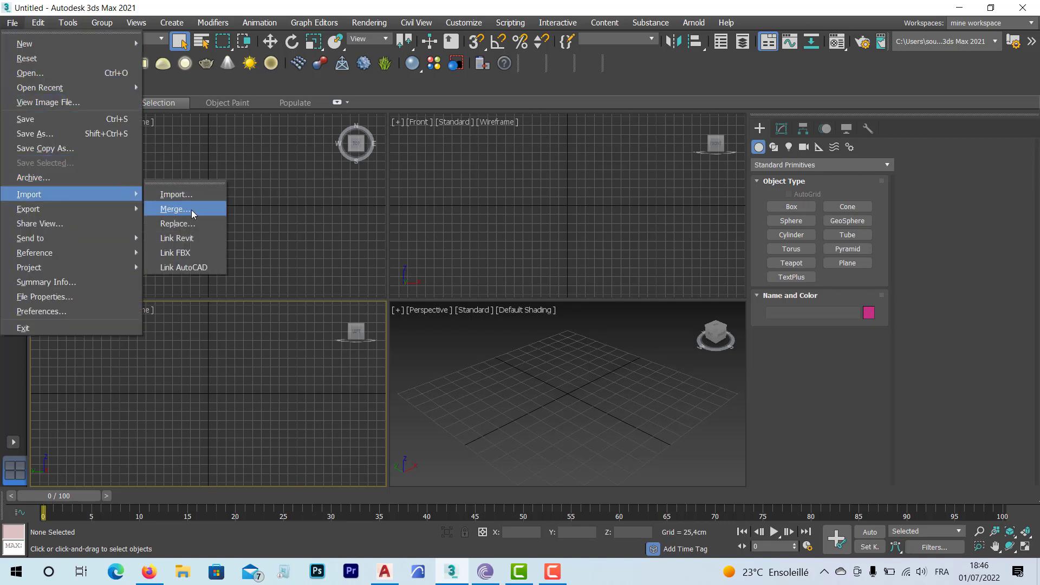
left_click(192, 211)
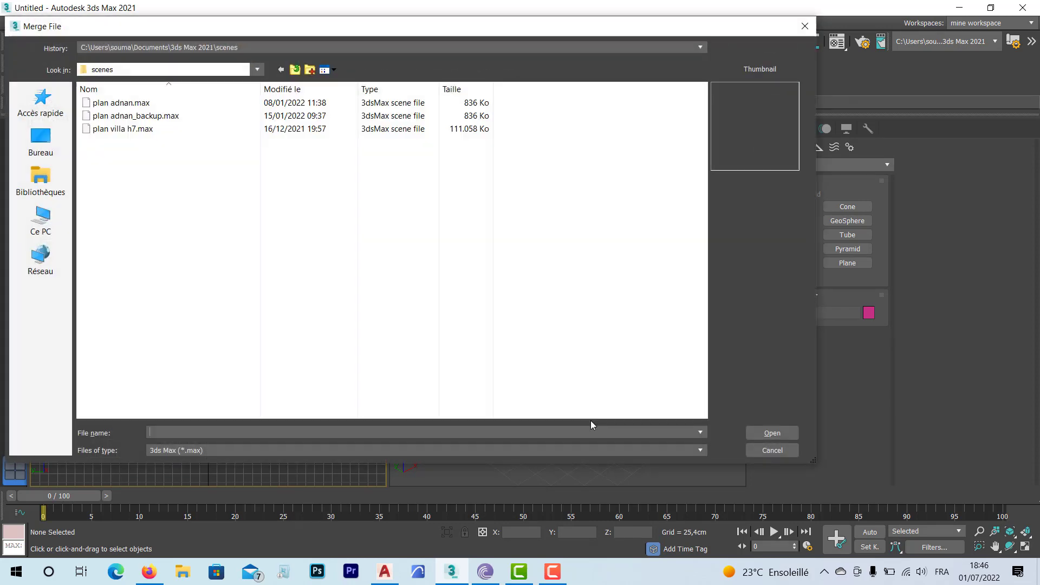
left_click(553, 572)
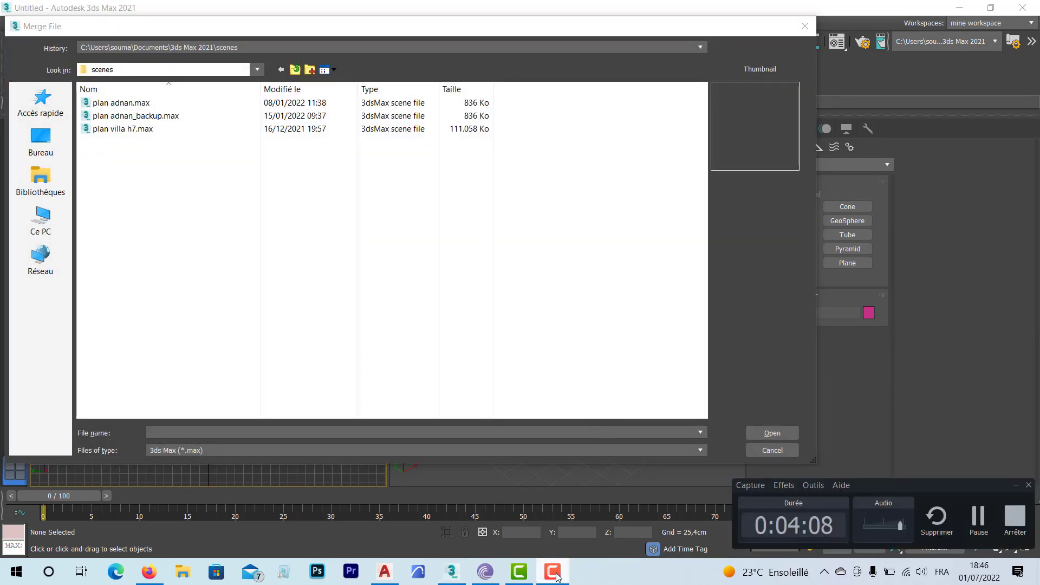
left_click(41, 140)
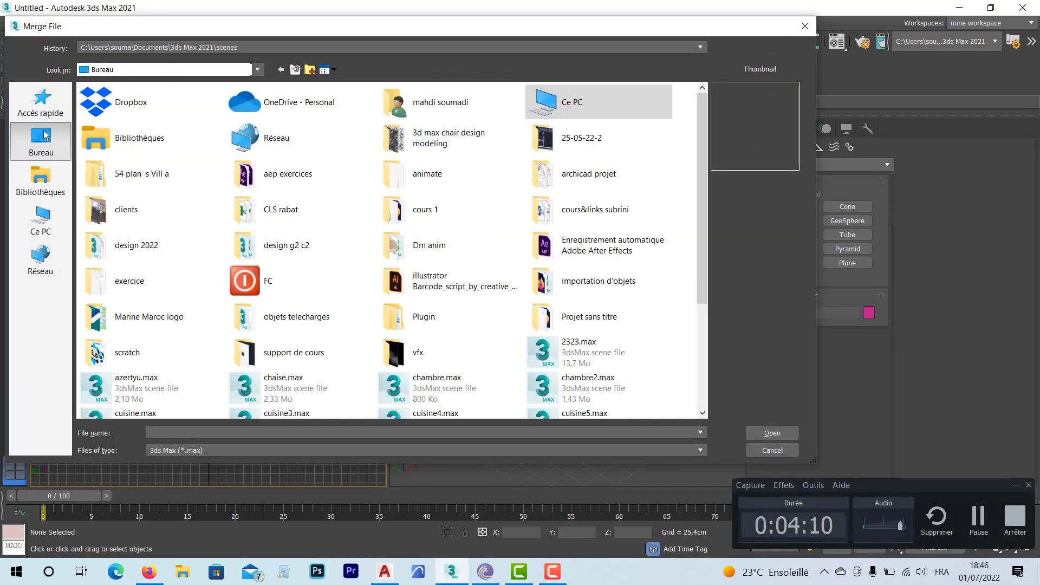
left_click(310, 270)
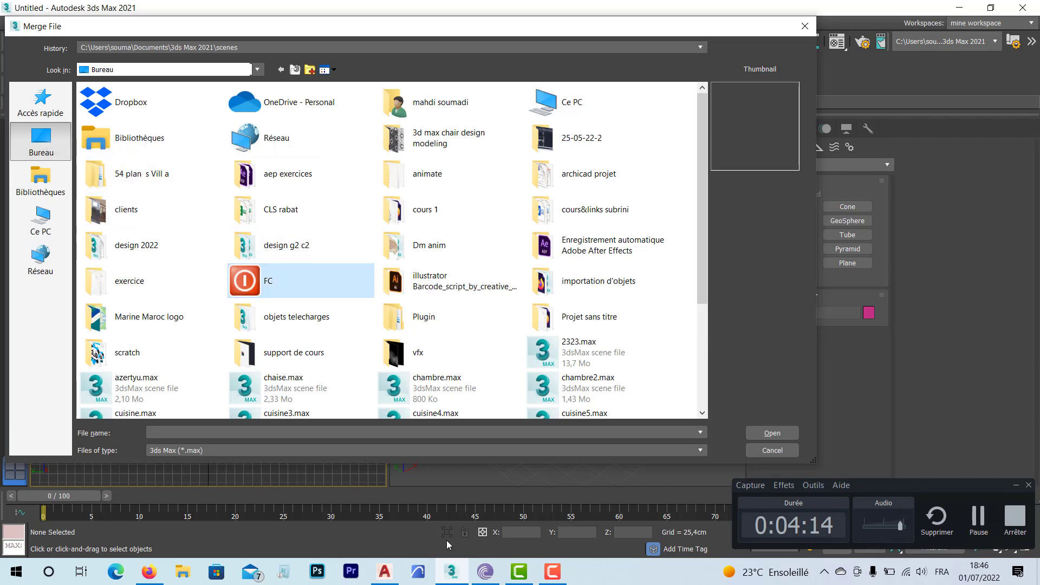
left_click(386, 579)
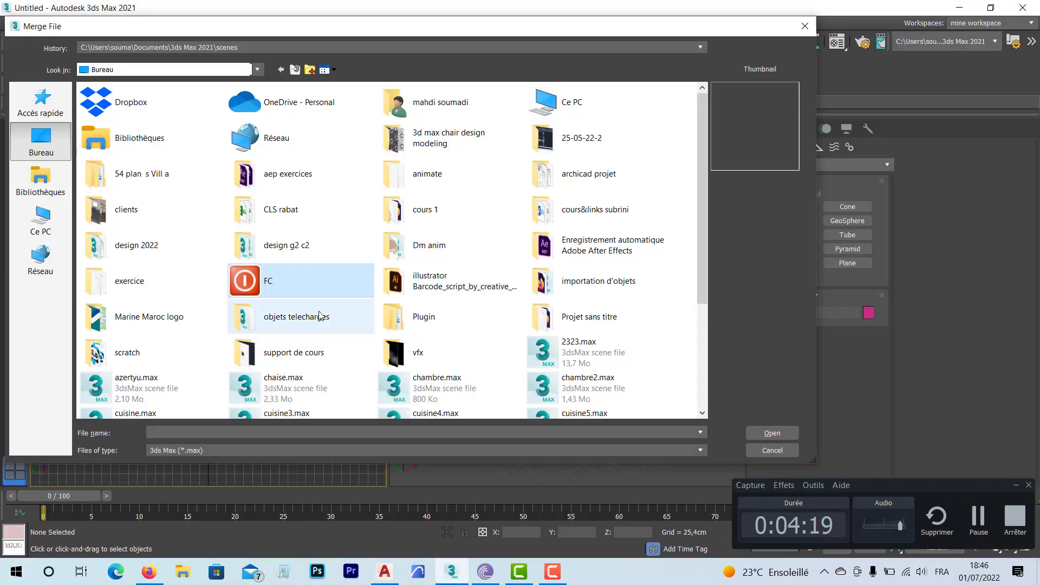
left_click(323, 265)
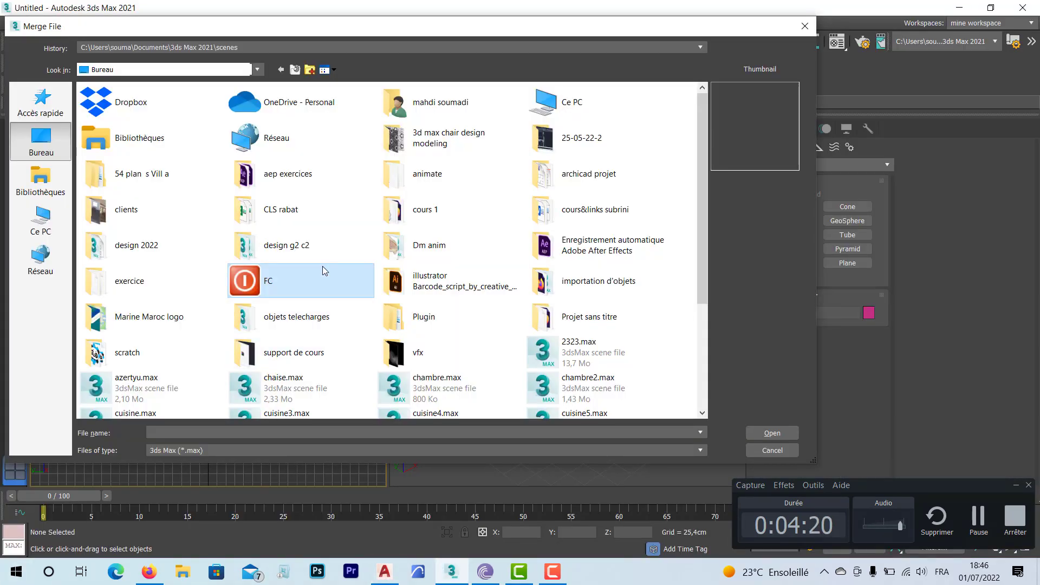
type("p")
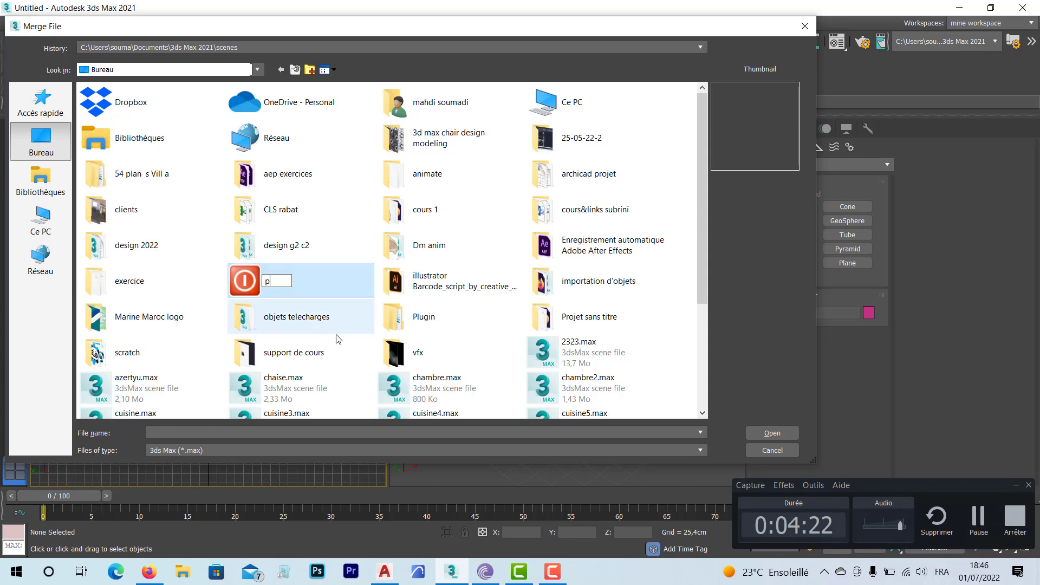
left_click(626, 344)
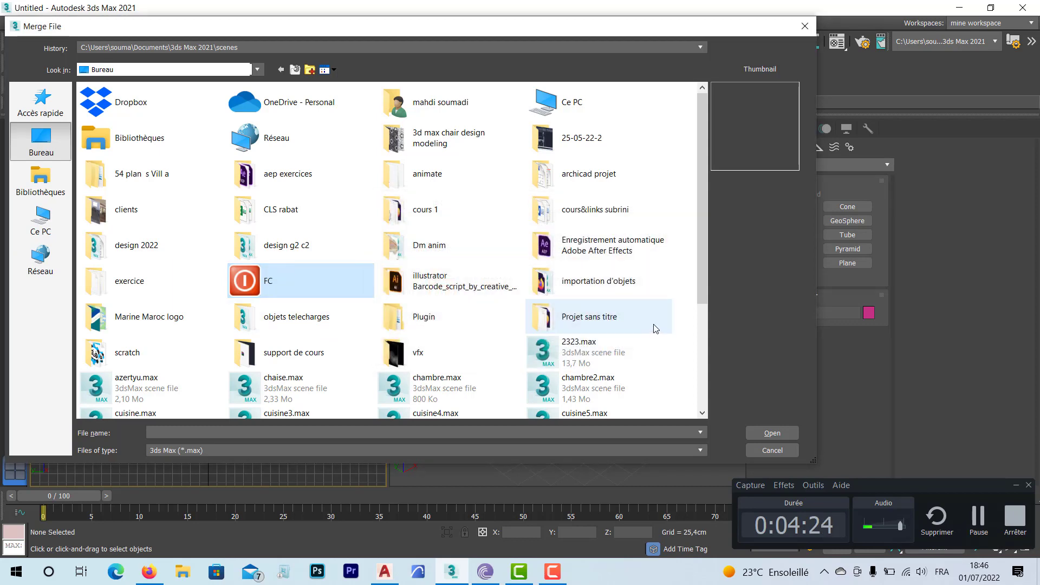
left_click(654, 324)
scroll(654, 324, "down", 5)
key("Right")
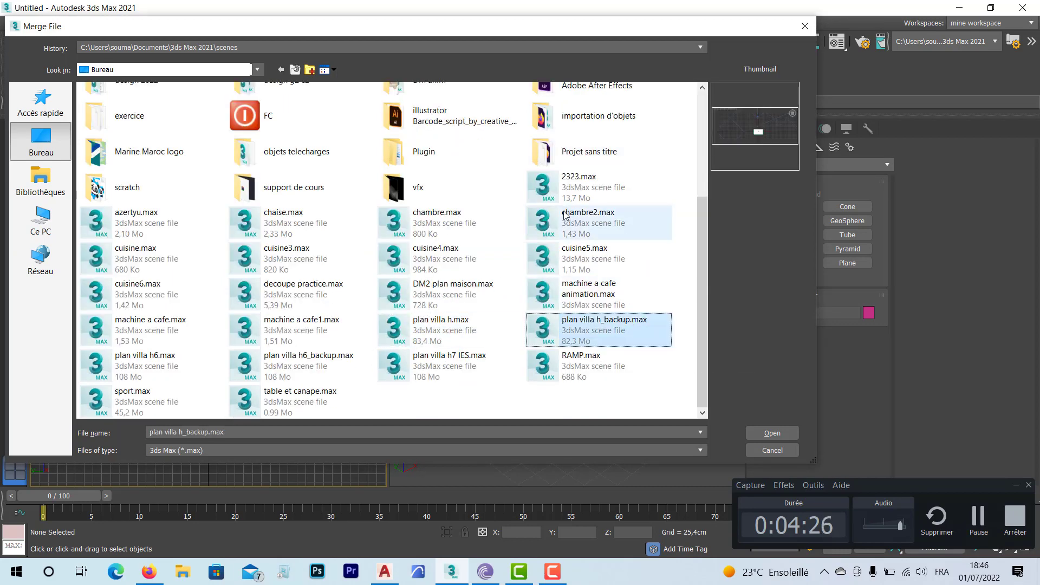
key("Right")
key("Right")
key("Right")
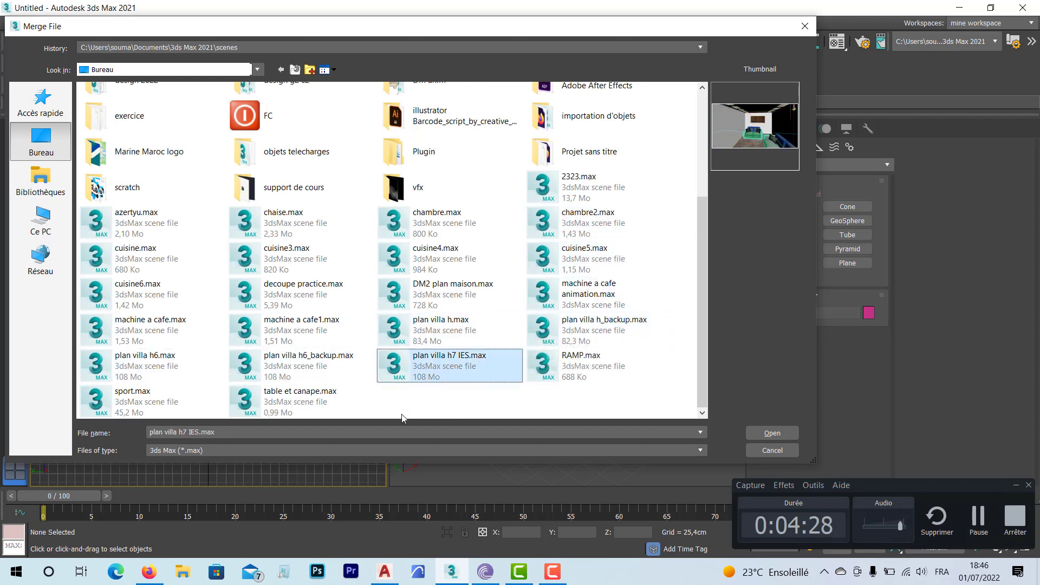
key("p")
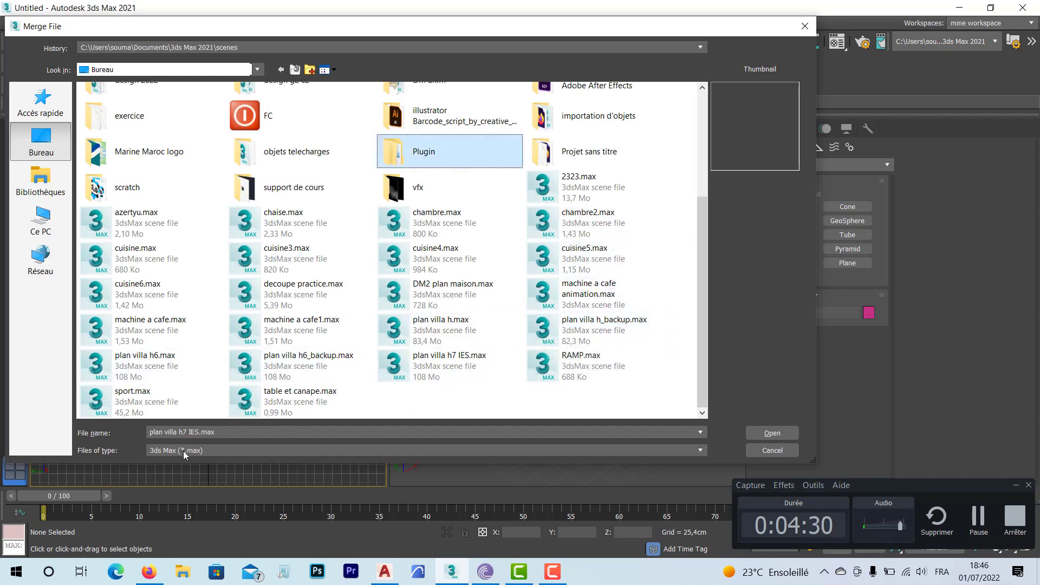
left_click(212, 450)
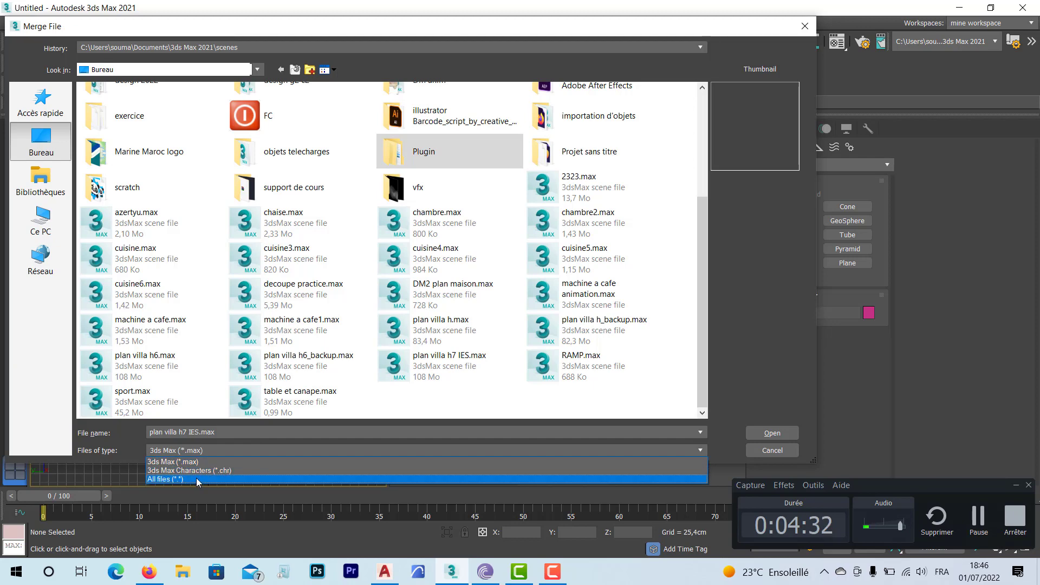
left_click(198, 481)
left_click(458, 325)
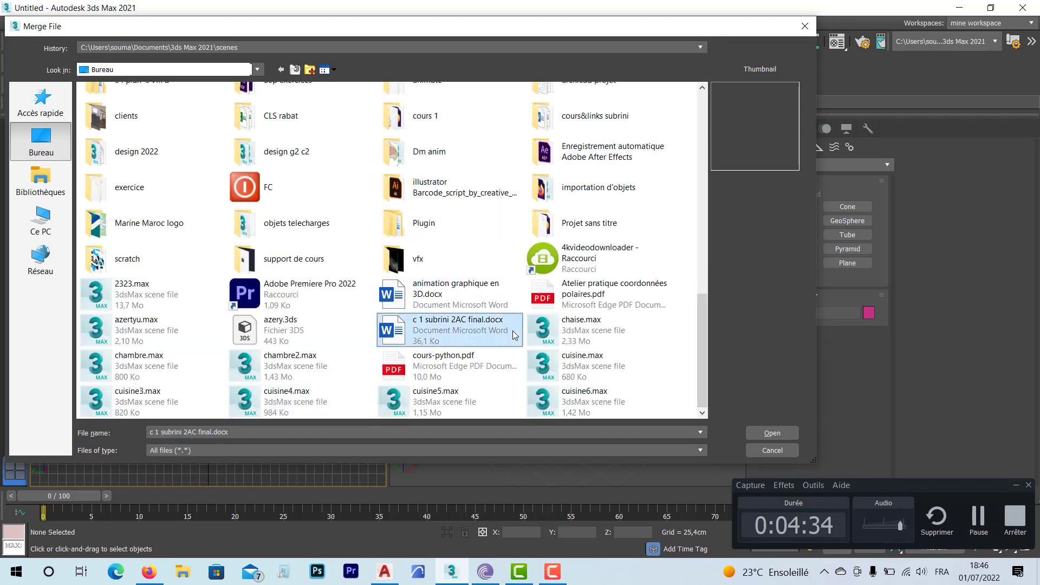
key("p")
key("Right")
key("Right")
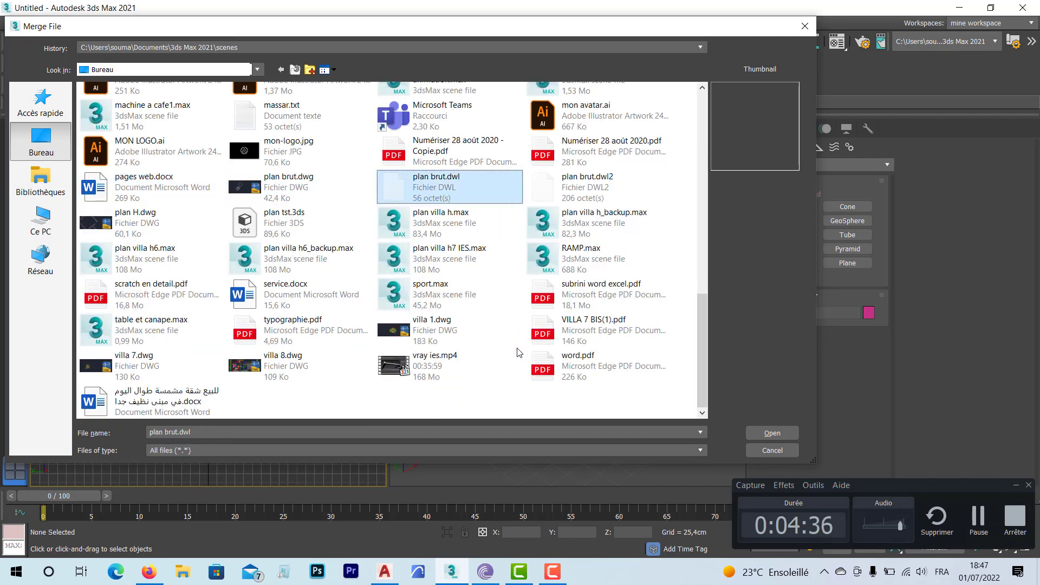
left_click(426, 188)
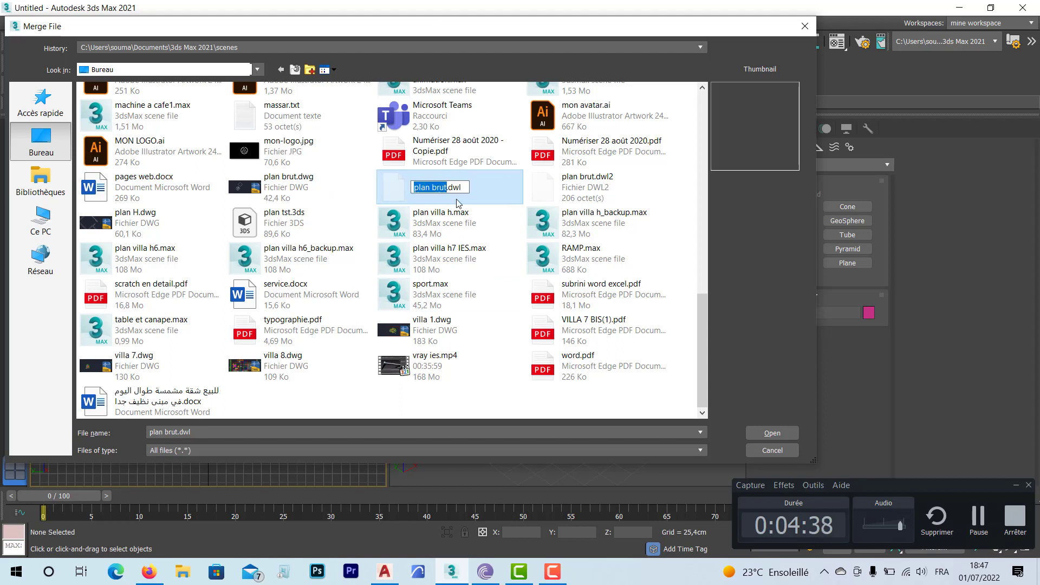
left_click(455, 230)
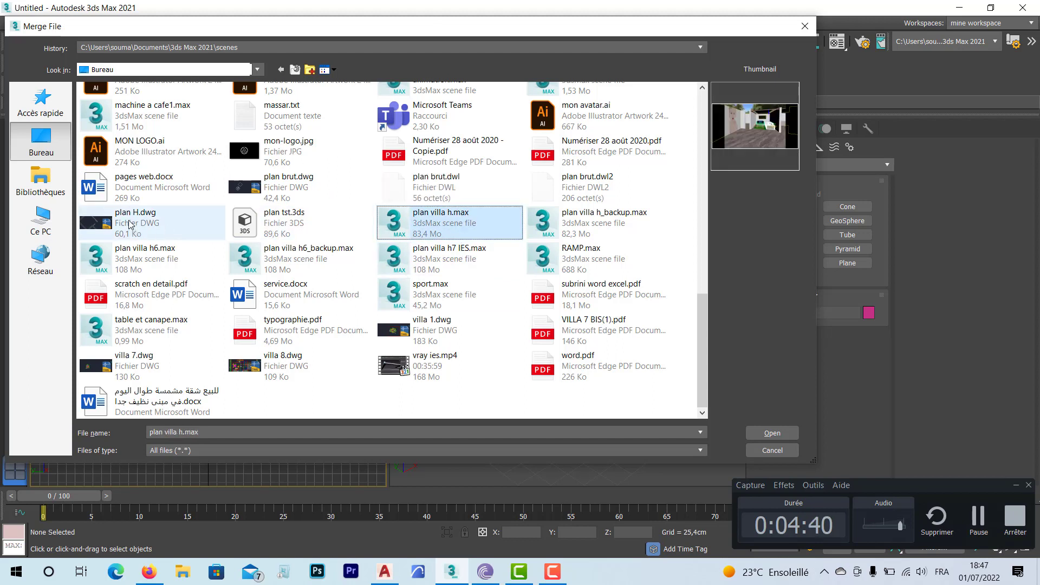
left_click(597, 185)
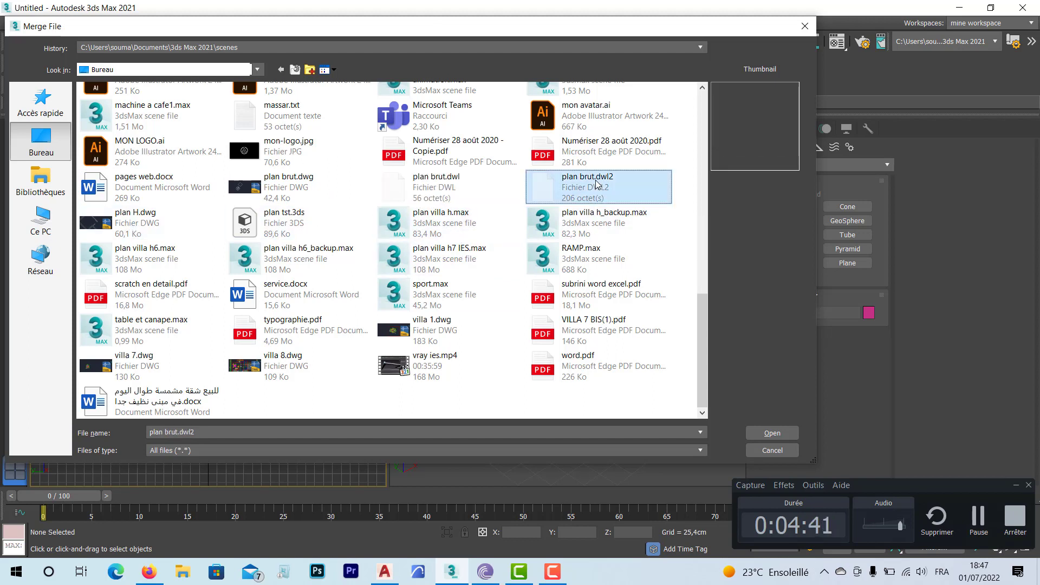
left_click(465, 197)
left_click(773, 433)
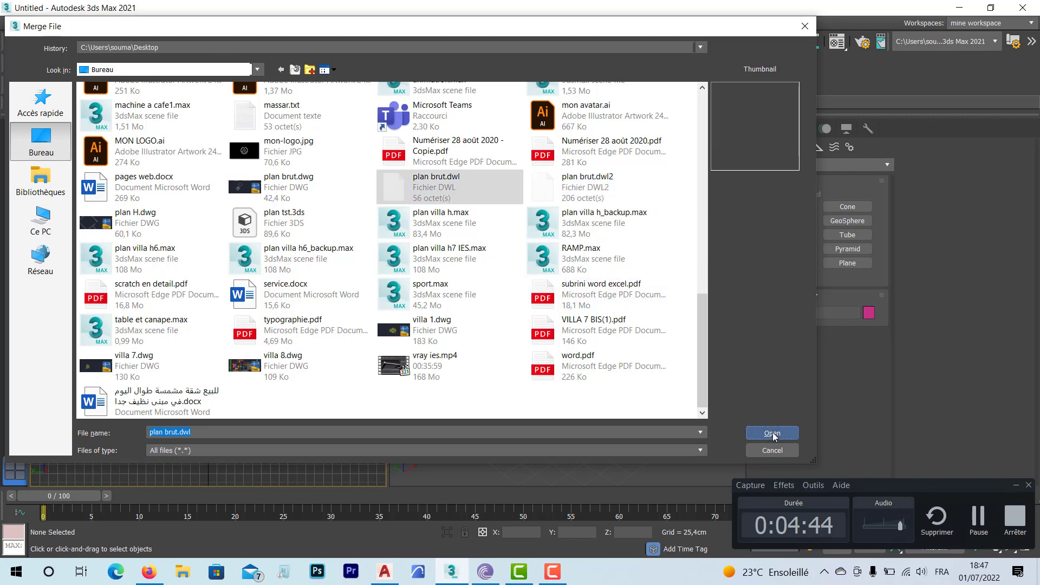
left_click(538, 304)
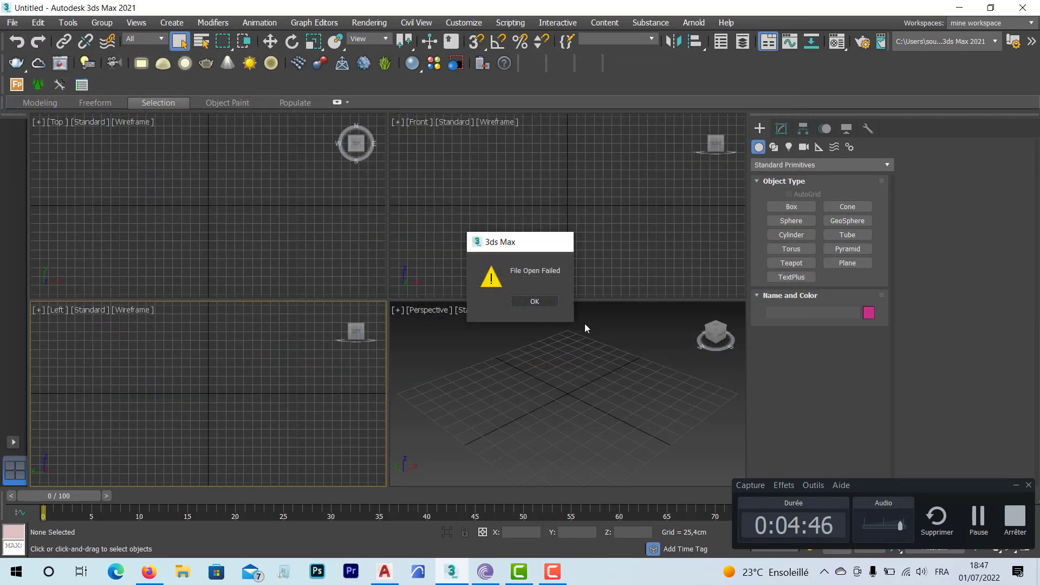
Choose plan brut.dwg from the Desktop in the Merge File browser and open it.
left_click(13, 24)
mouse_move(29, 194)
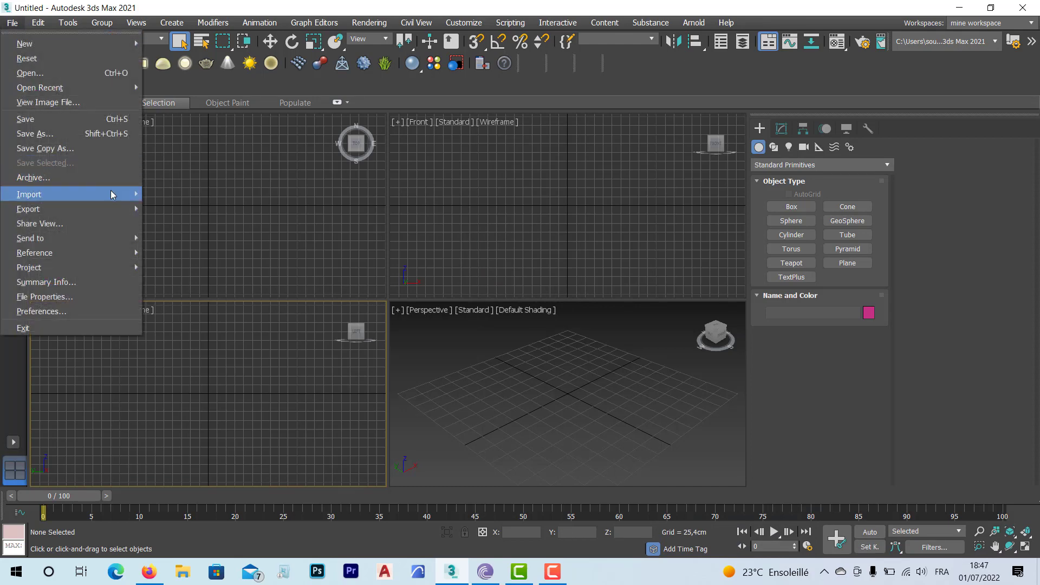
left_click(175, 209)
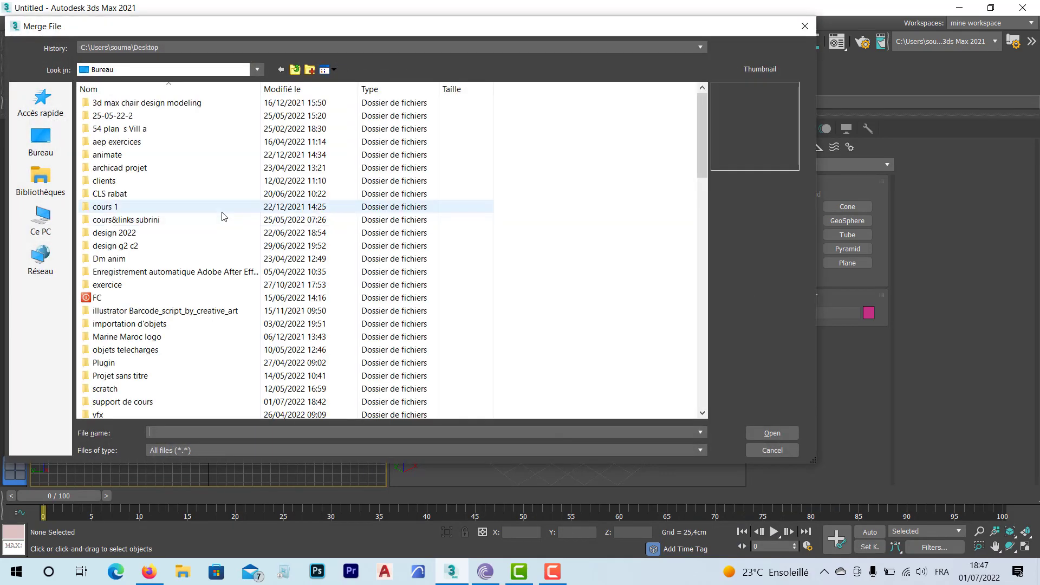
left_click(194, 301)
key("p")
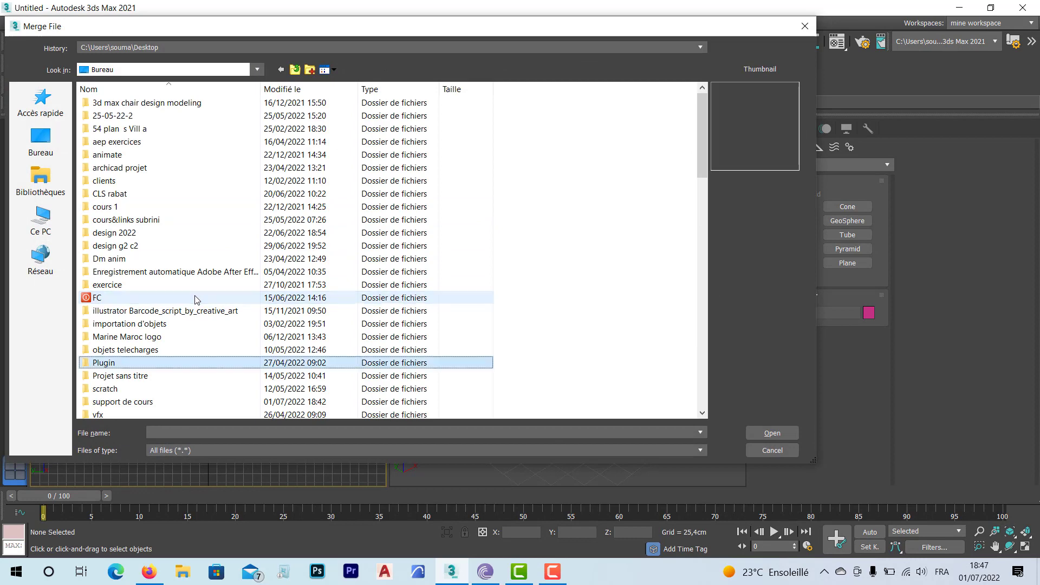
key("r")
key("p")
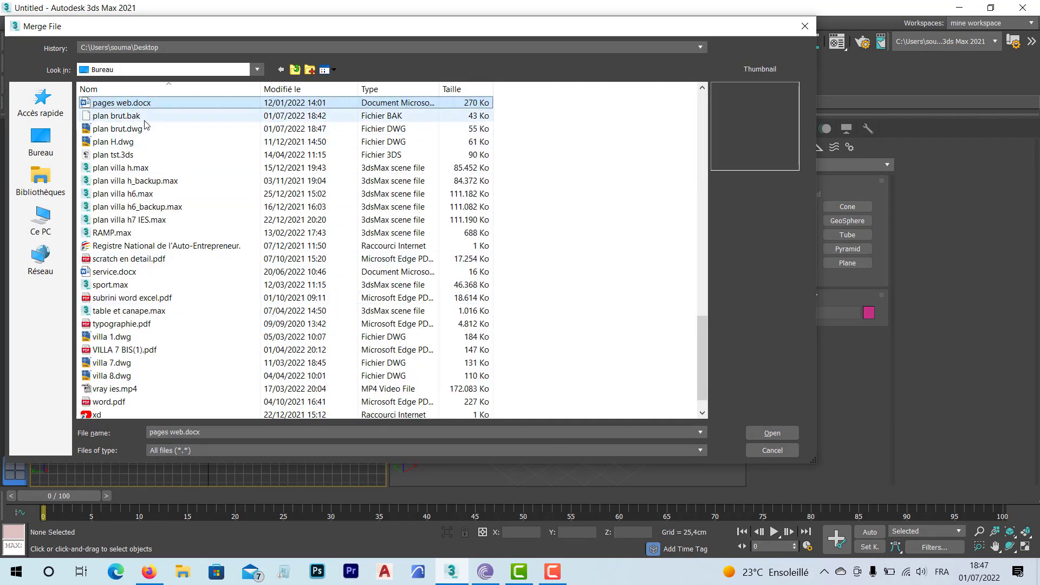
left_click(136, 131)
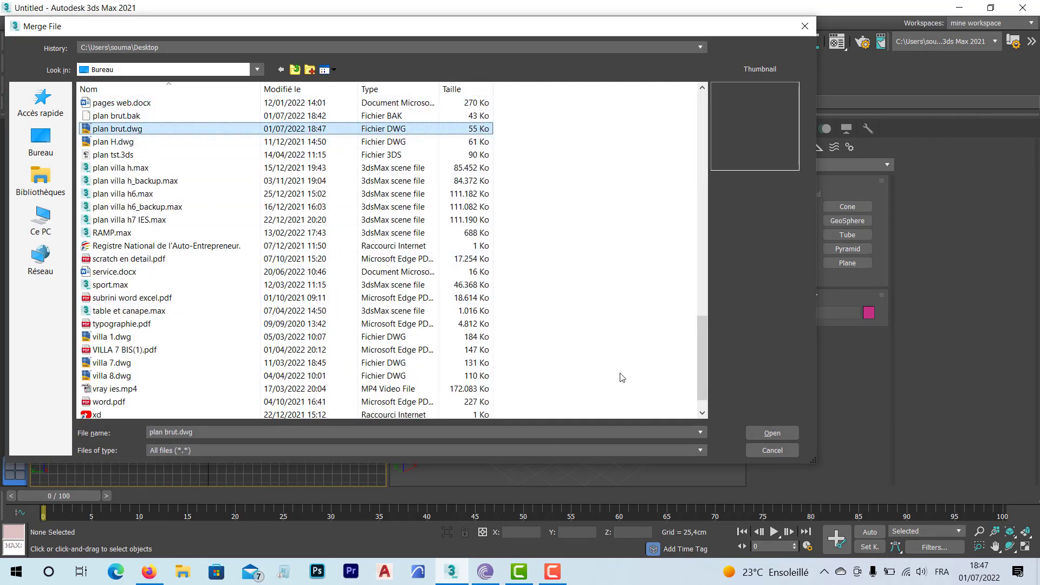
left_click(772, 432)
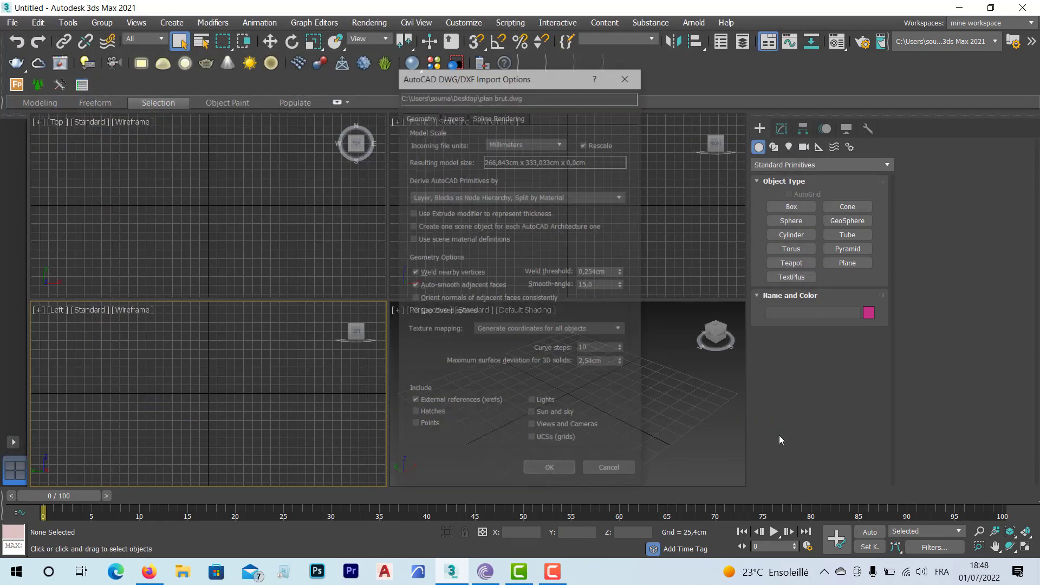
Change incoming file units from Millimeters to Centimeters, then view the layer import options.
left_click_drag(479, 79, 389, 84)
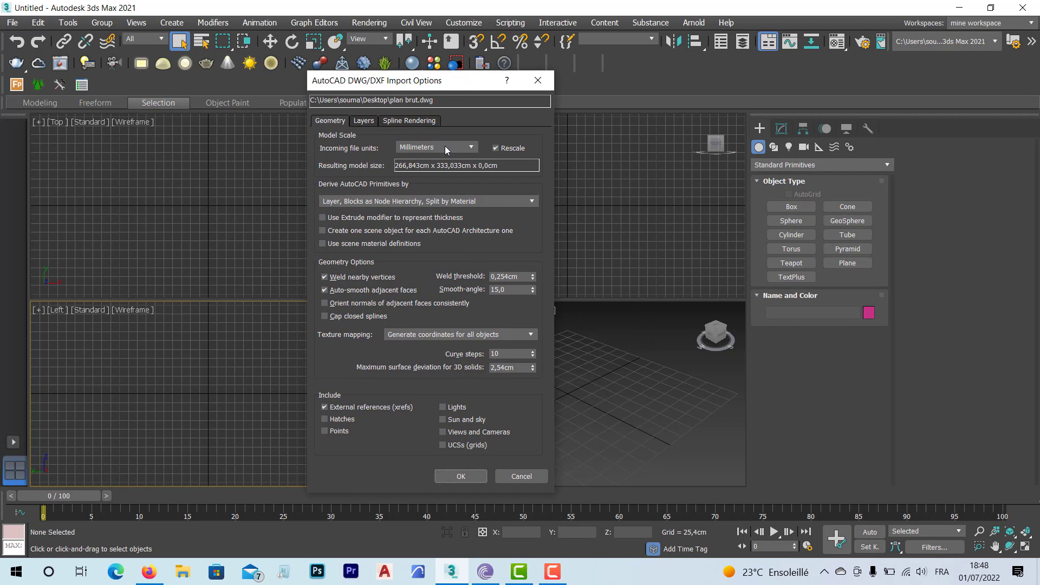
left_click(553, 571)
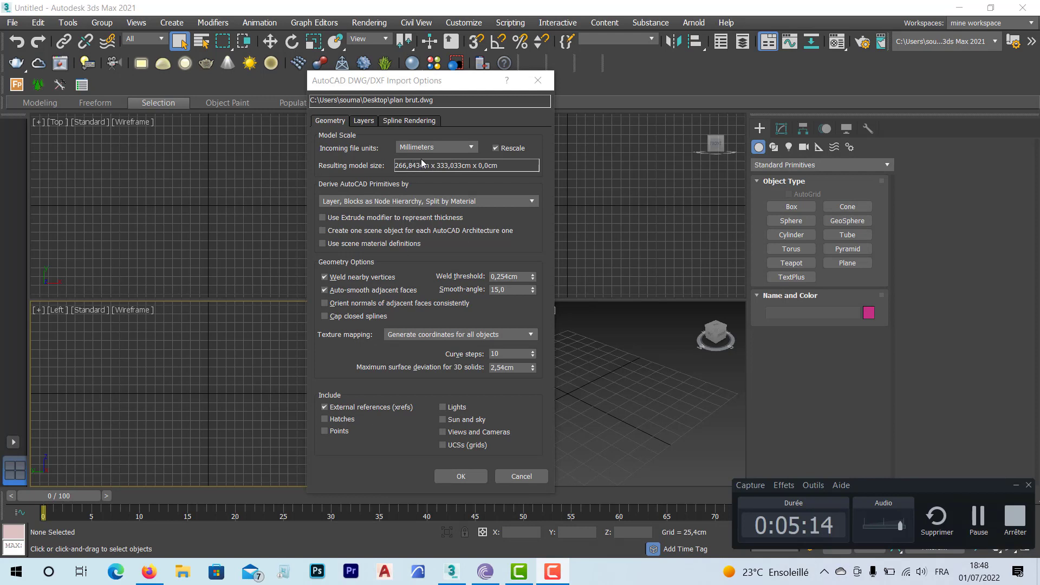
left_click(461, 148)
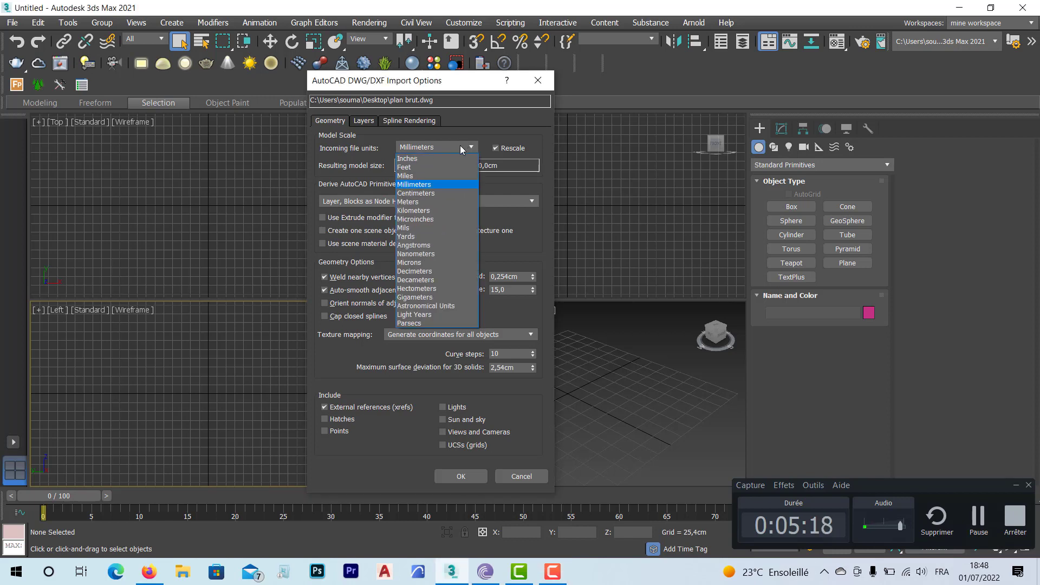
left_click(428, 194)
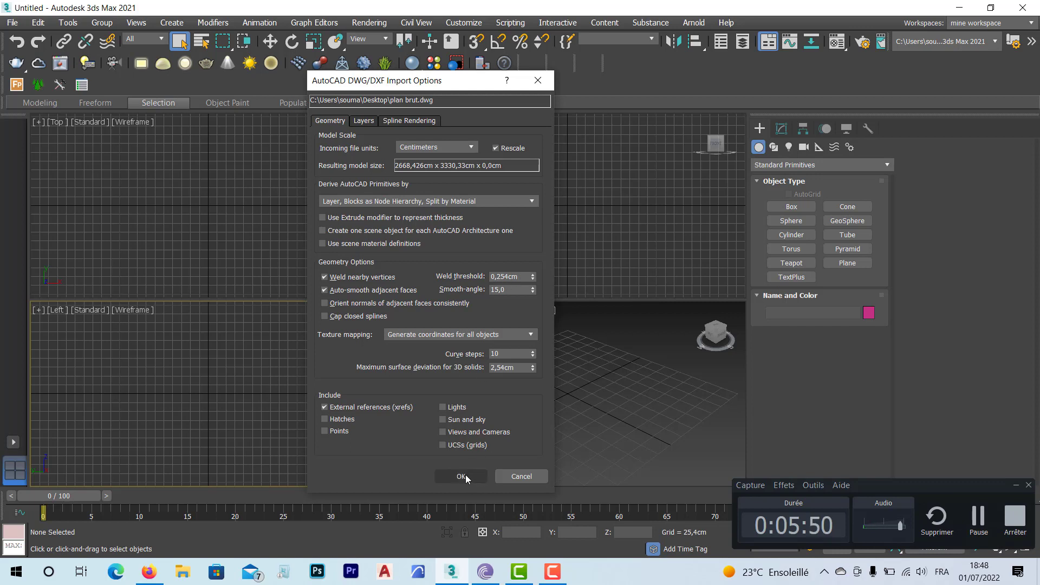
left_click(366, 121)
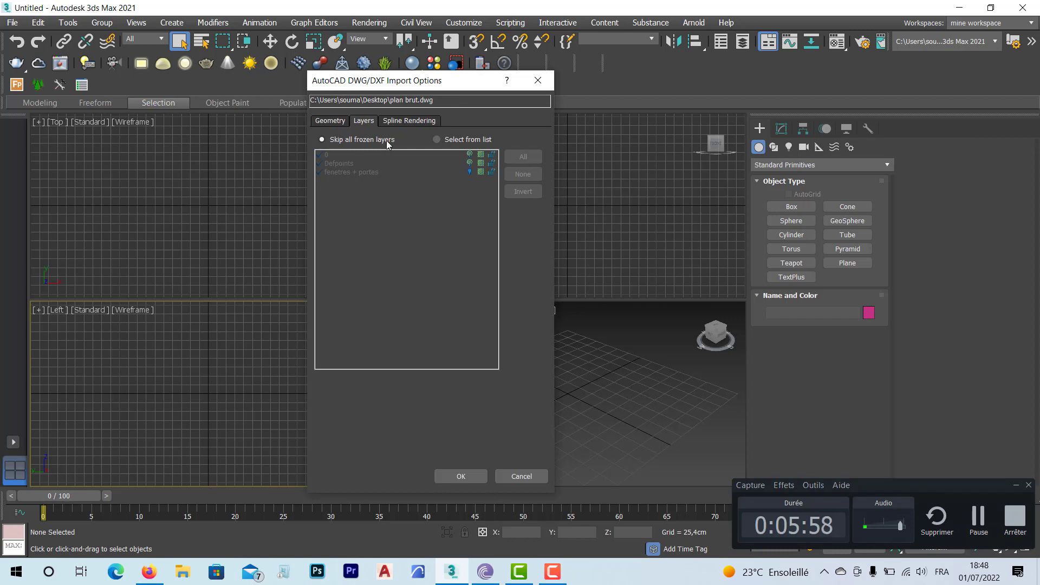
Import plan brut.dwg with layers selected from the list, excluding fenetres + portes.
left_click(438, 141)
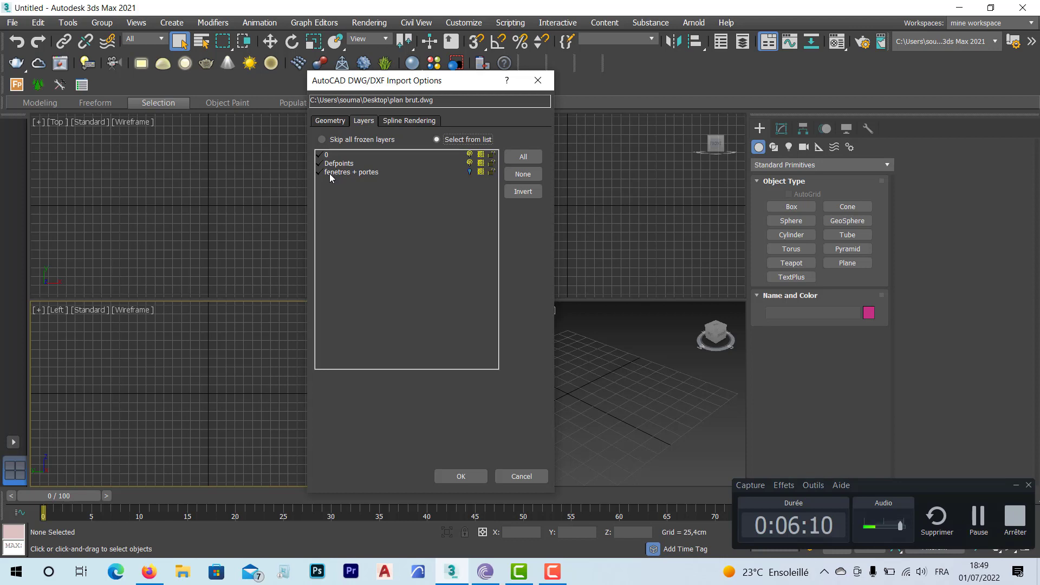
left_click(322, 171)
left_click(458, 477)
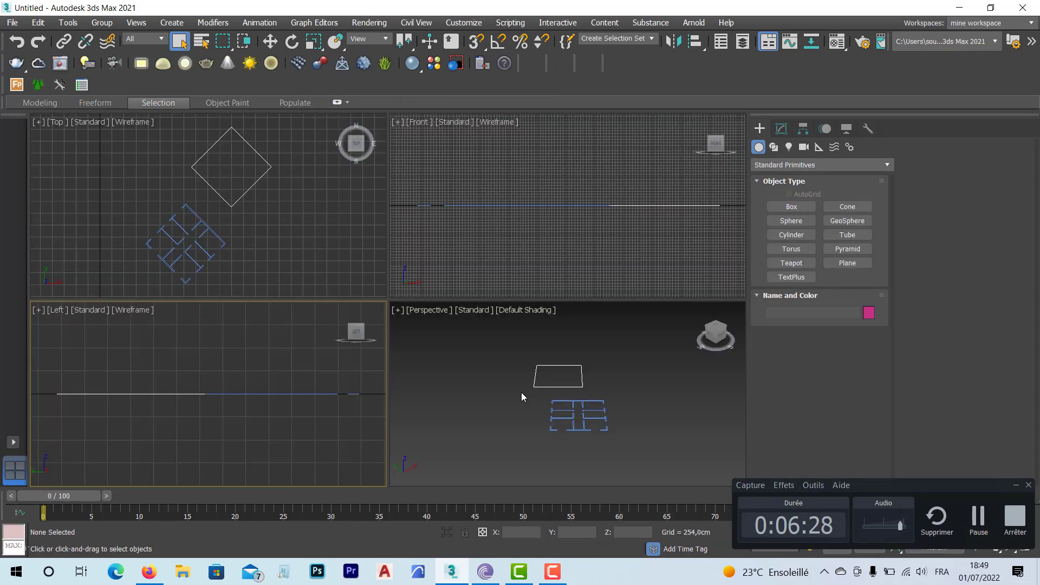
Maximise the Perspective view and nudge the floor-plan walls and rectangle with Select and Move.
left_click(552, 404)
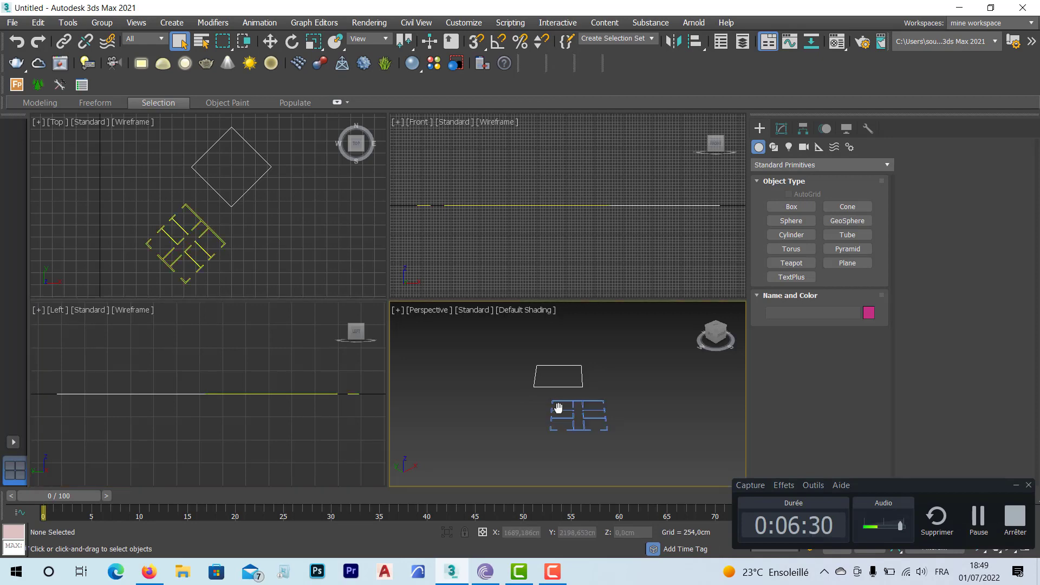
key("alt+w")
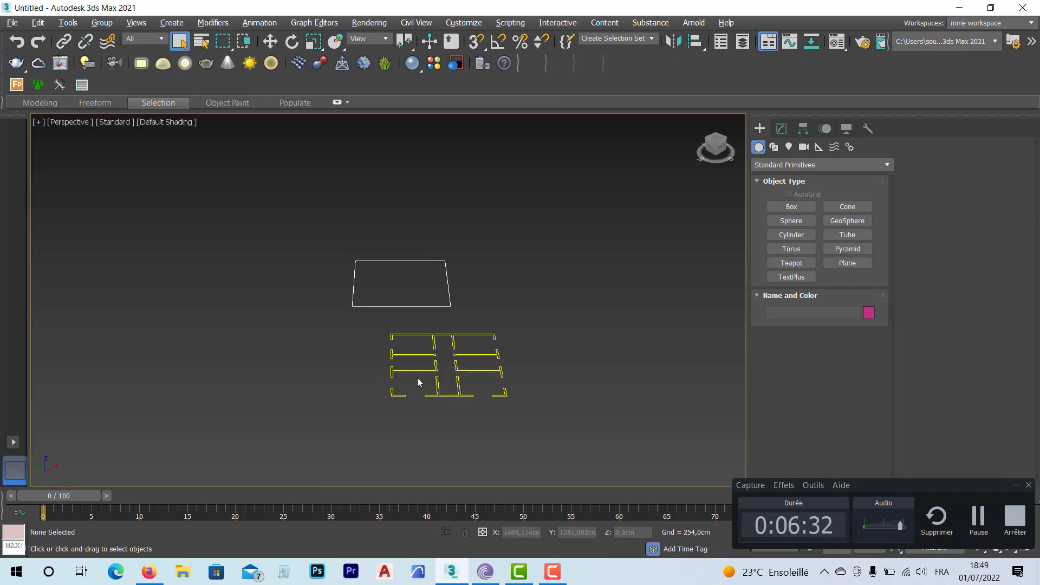
middle_click_drag(417, 378, 480, 378, "alt")
left_click(488, 364)
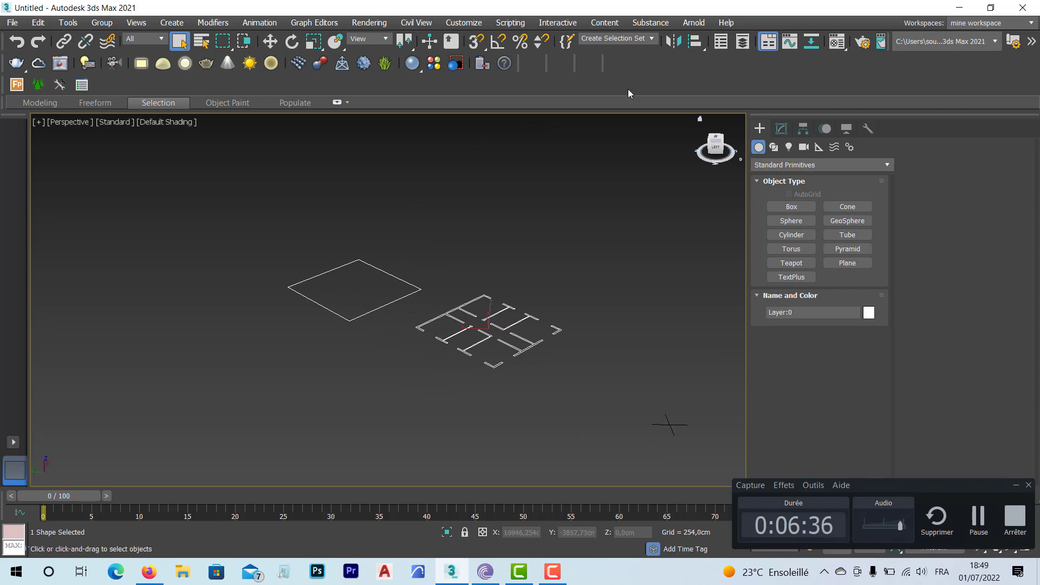
left_click(270, 41)
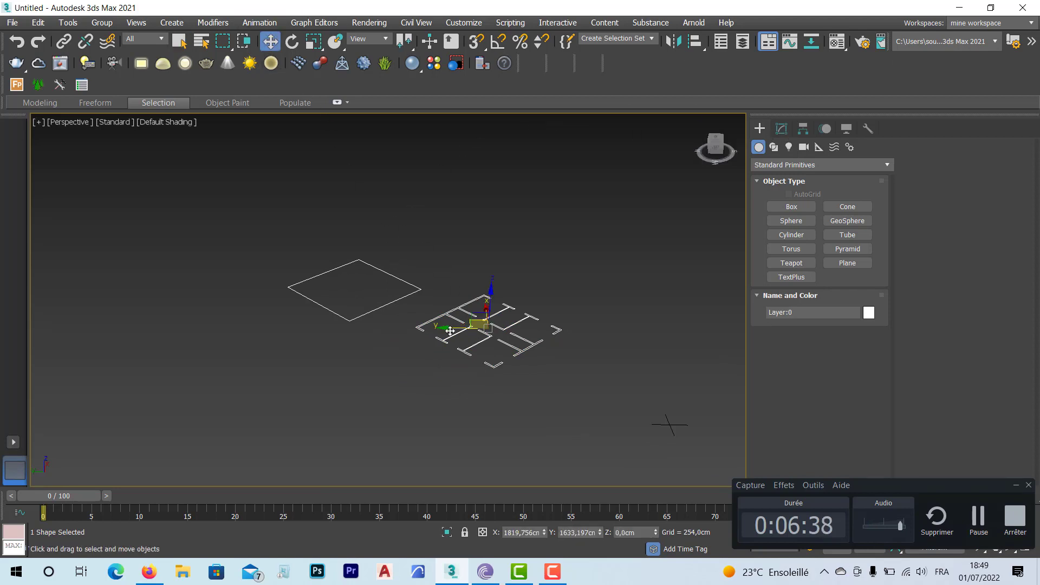
left_click_drag(458, 329, 486, 333)
left_click_drag(461, 332, 463, 333)
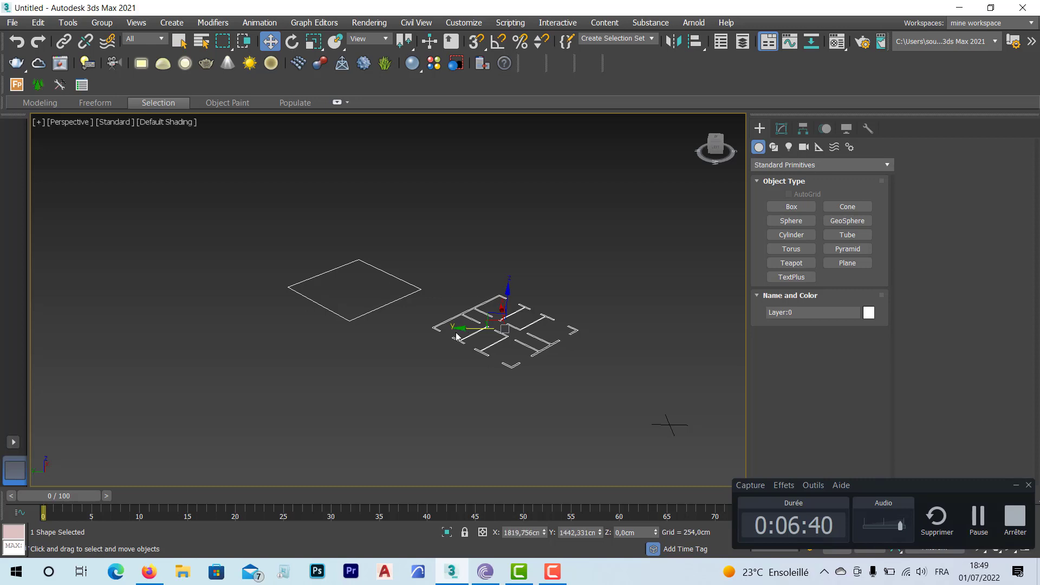
left_click(359, 313)
left_click_drag(313, 288, 291, 288)
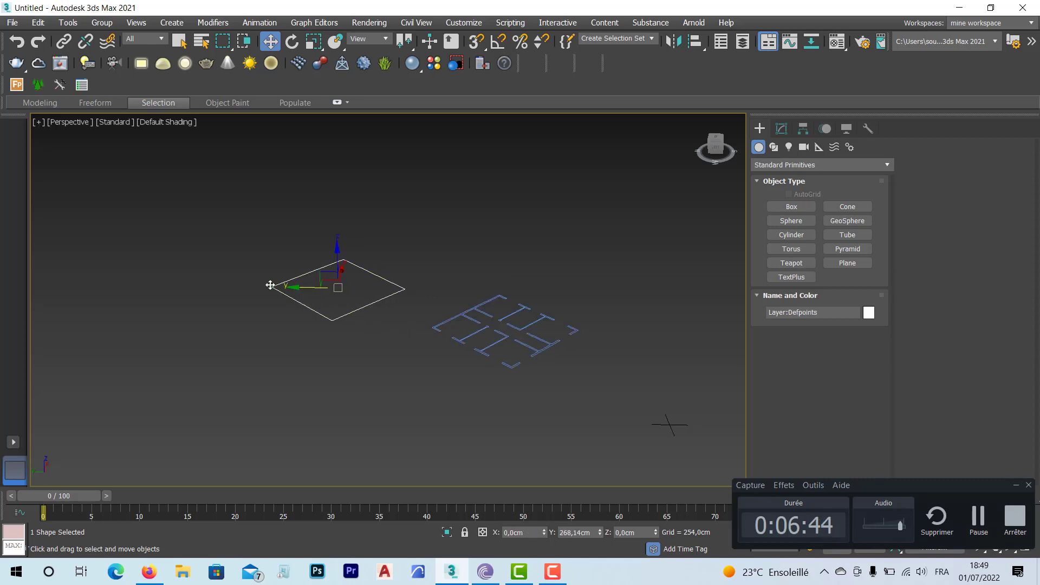
Zero the X and Y positions of both the floor-plan walls and the rectangle.
scroll(498, 378, "down", 5)
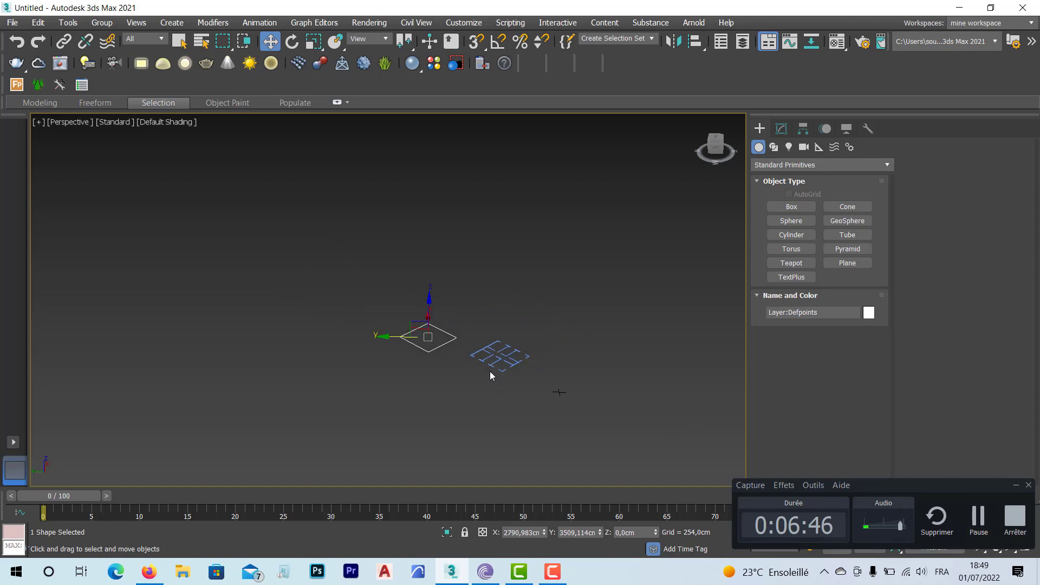
left_click(488, 363)
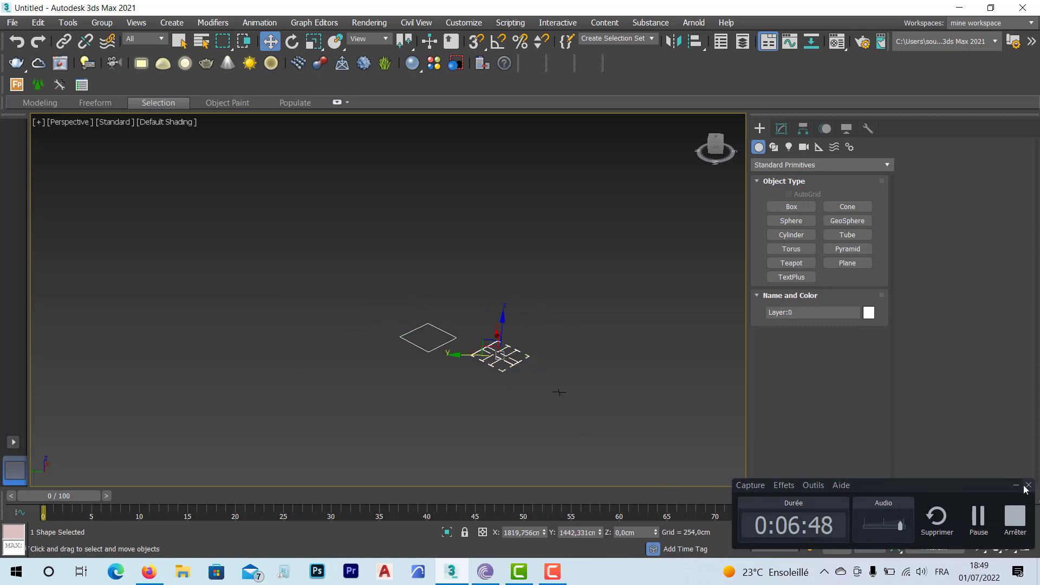
left_click(1013, 486)
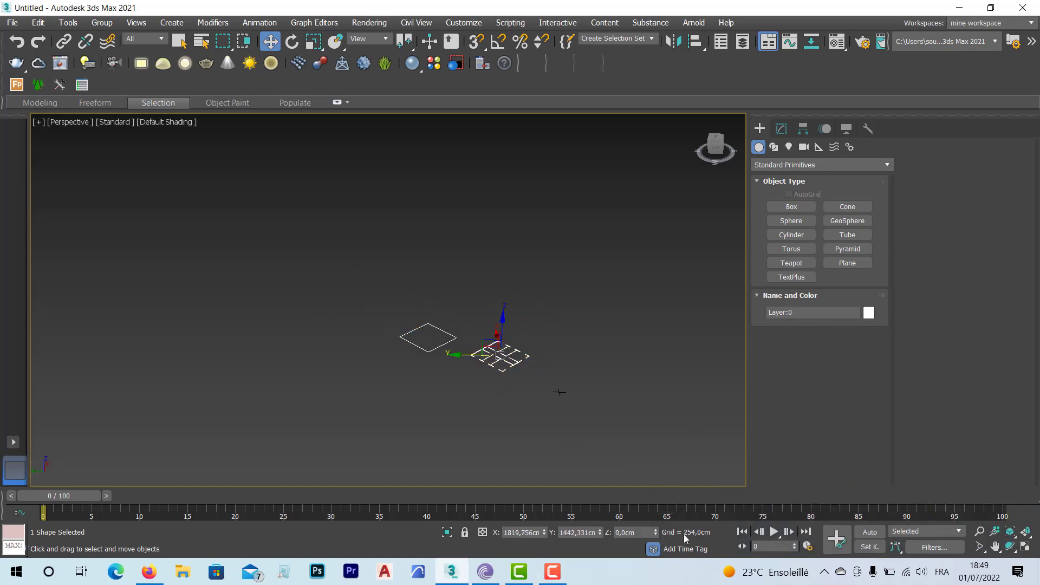
right_click(544, 533)
right_click(601, 533)
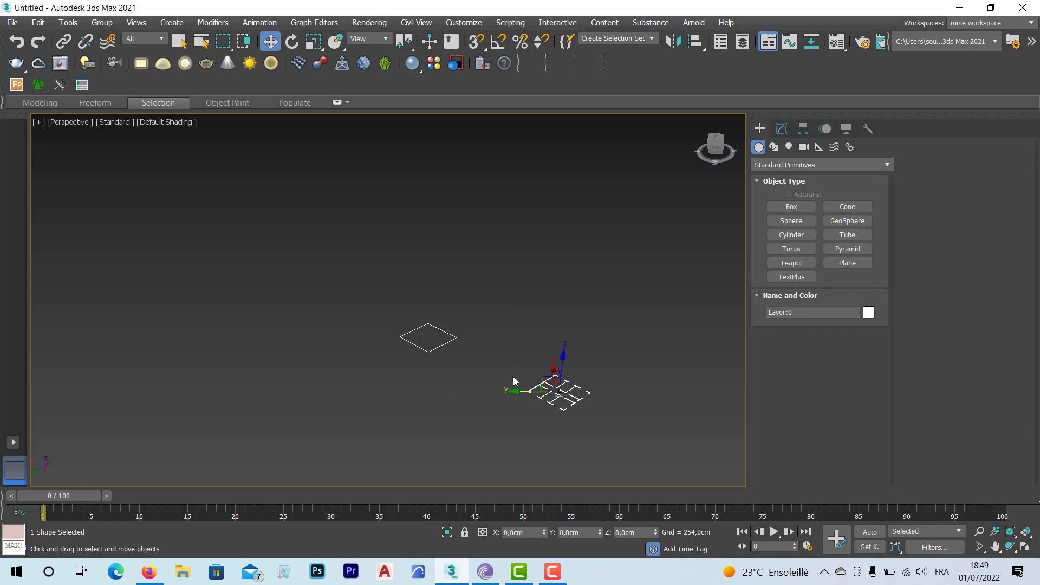
left_click(442, 330)
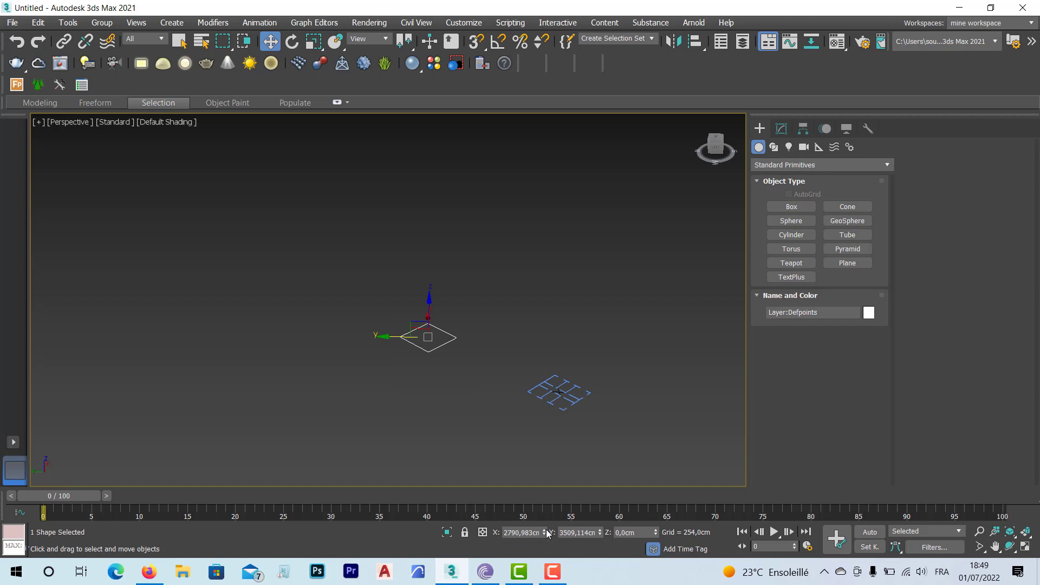
right_click(544, 533)
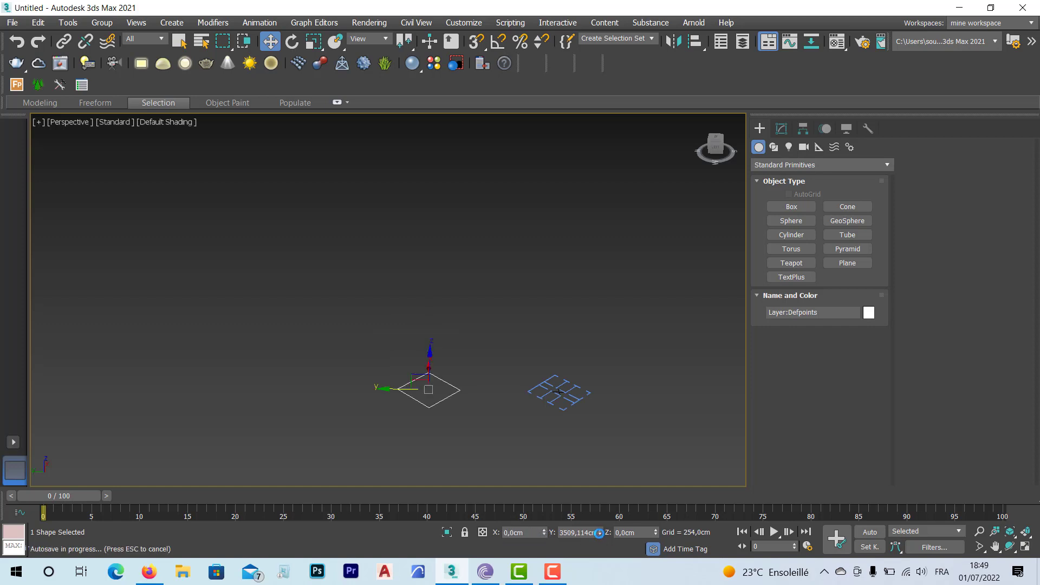
right_click(599, 533)
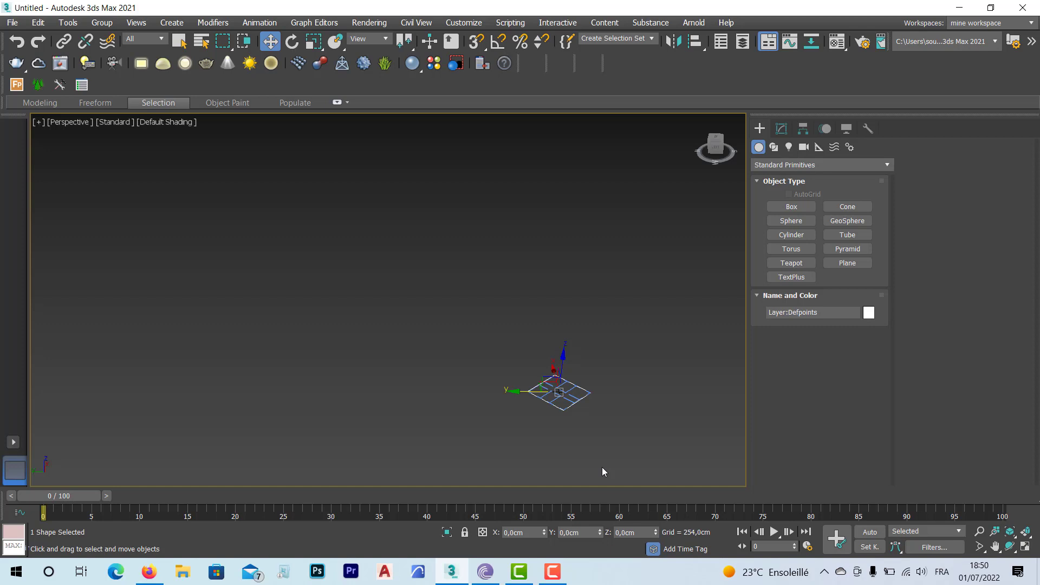
scroll(563, 398, "up", 8)
Hide Layer:Defpoints in Select From Scene, then reselect the Layer:0 wall outlines.
middle_click_drag(552, 390, 522, 373)
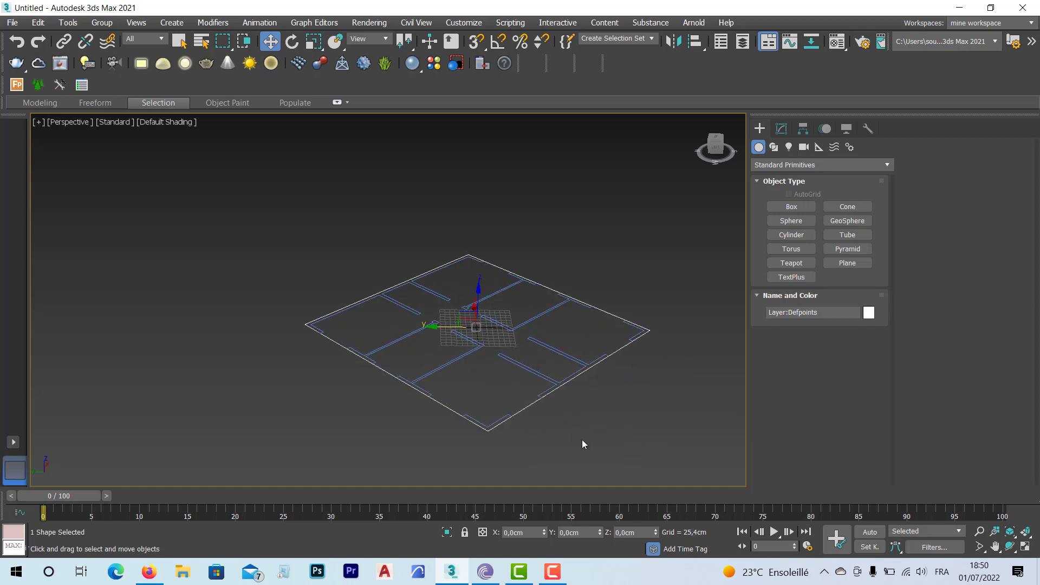
left_click(528, 416)
left_click(524, 409)
key("h")
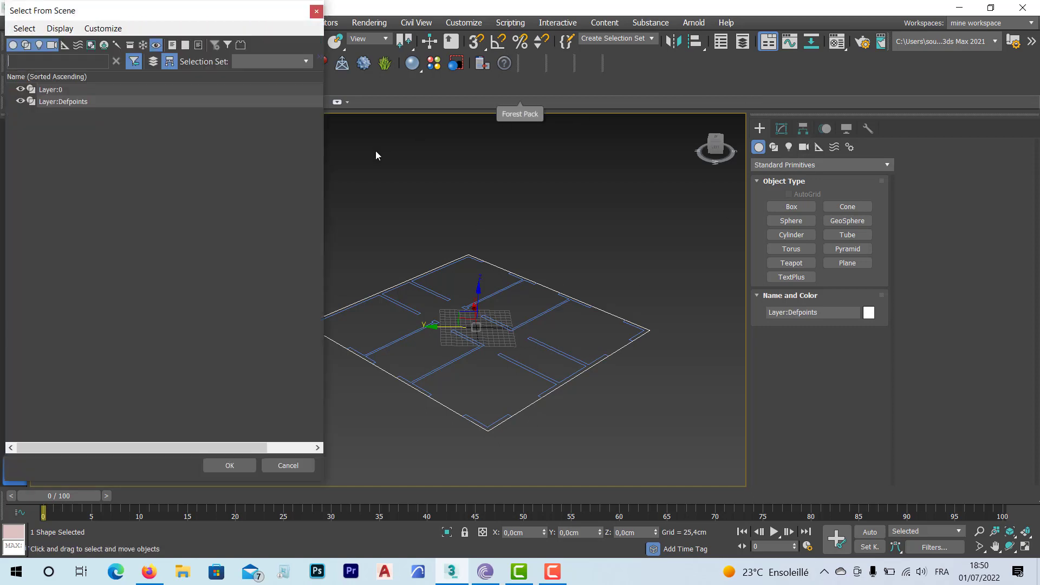
left_click(20, 89)
left_click(20, 101)
left_click(317, 11)
left_click(582, 401)
left_click(560, 385)
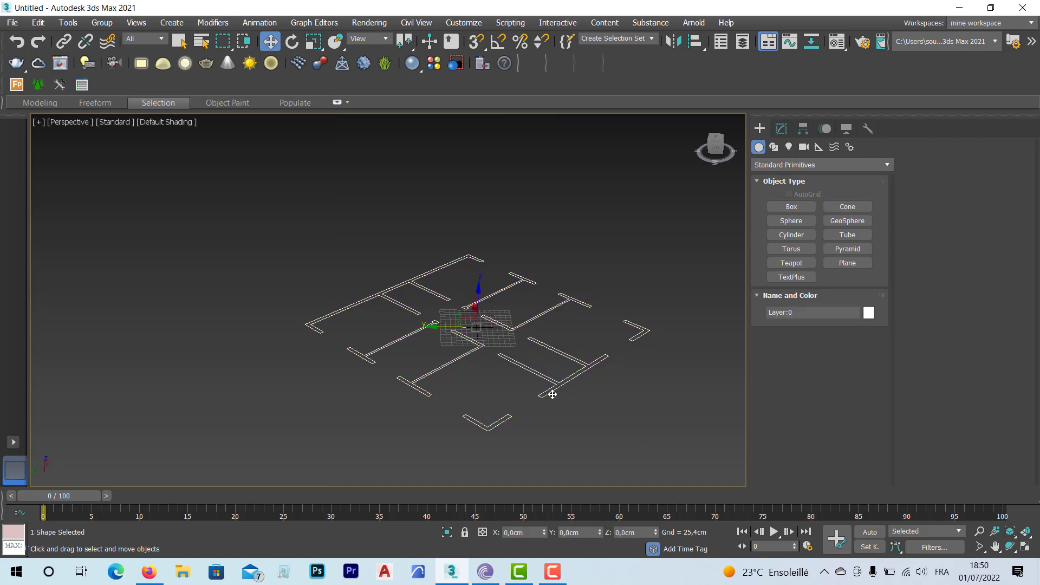
Check the wall spline's vertex, segment and spline levels, then exit and open the Modifier List.
left_click(781, 130)
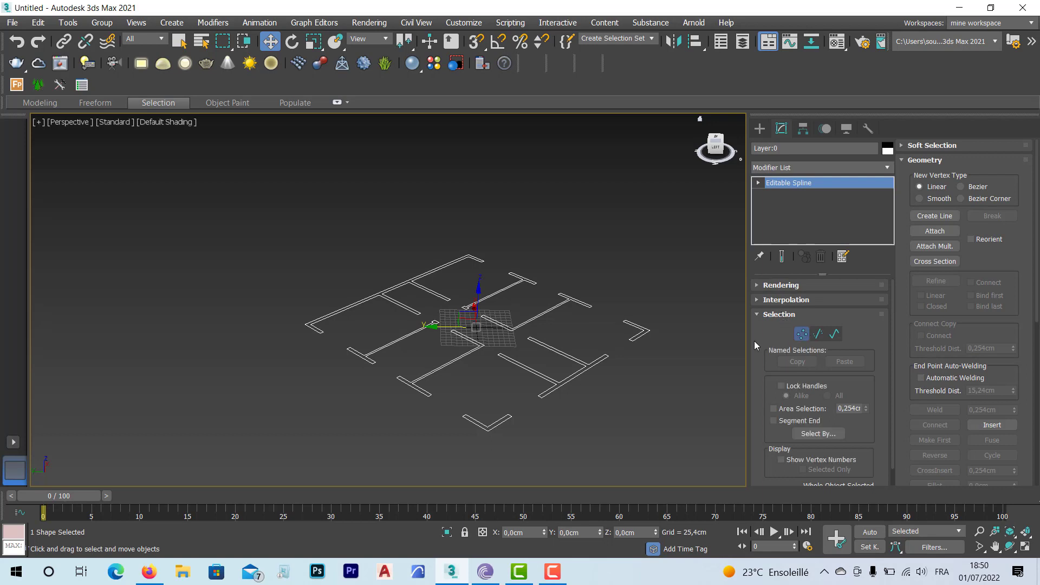
left_click(800, 334)
left_click(816, 334)
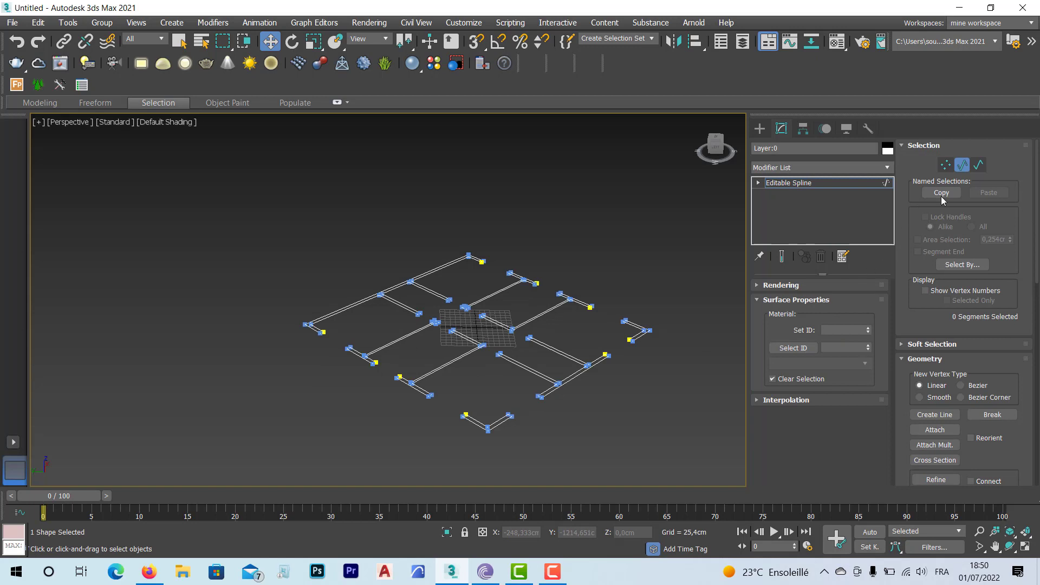
left_click(979, 165)
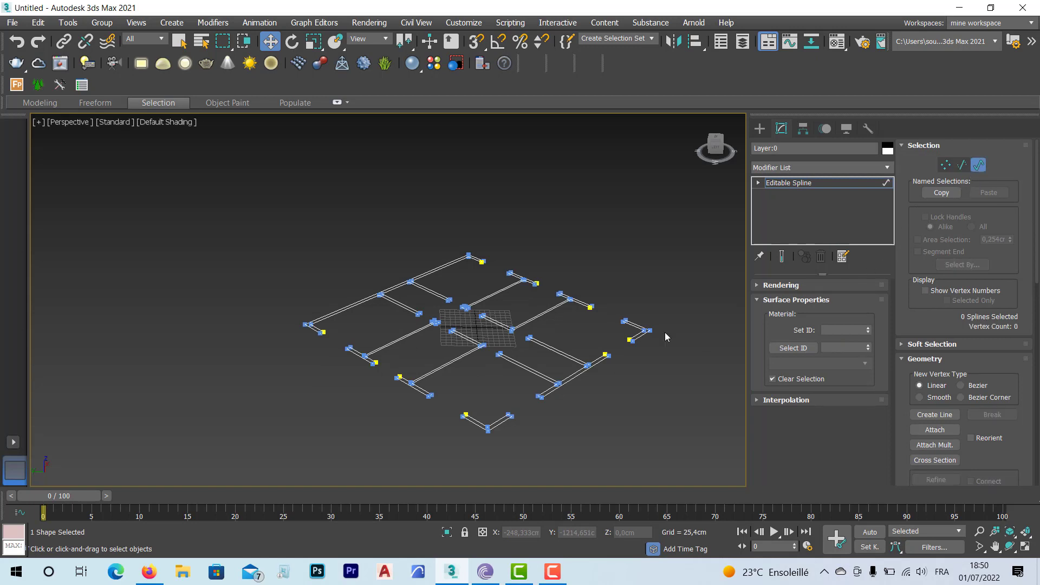
left_click(563, 385)
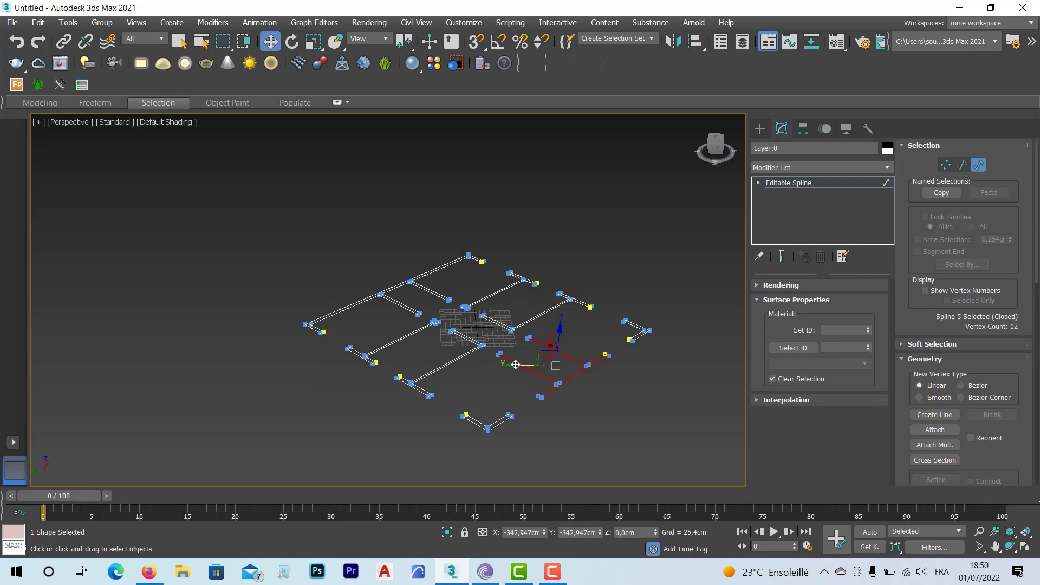
left_click(978, 167)
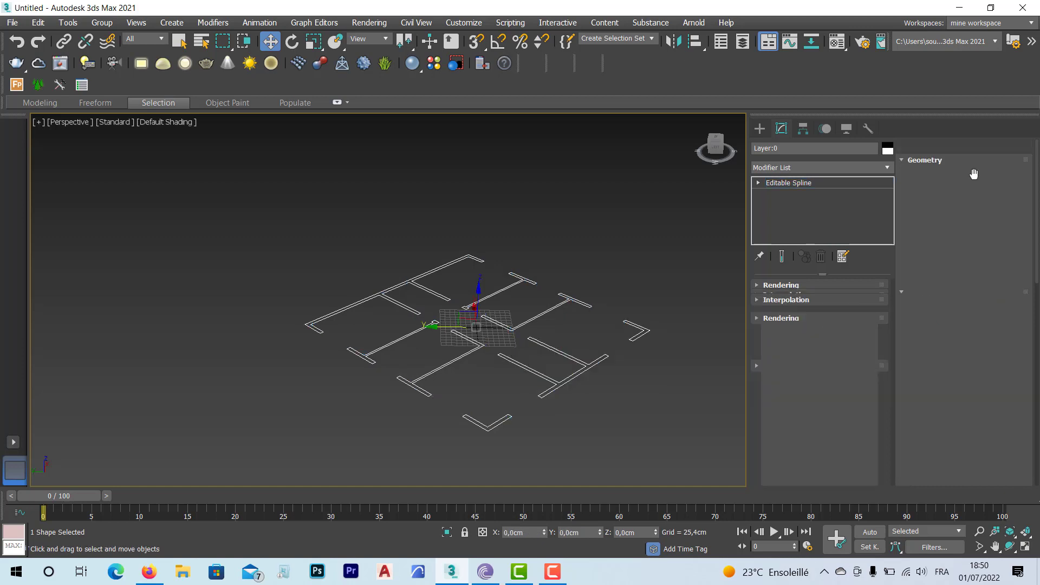
left_click(887, 169)
left_click(828, 167)
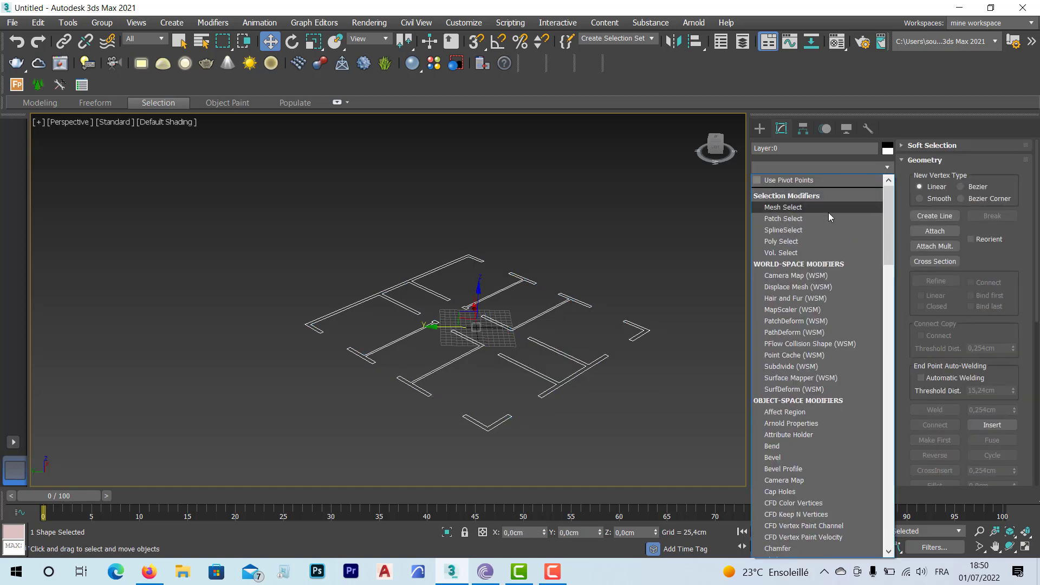
Add an Extrude modifier to the wall outlines with Amount 320 cm.
key("e")
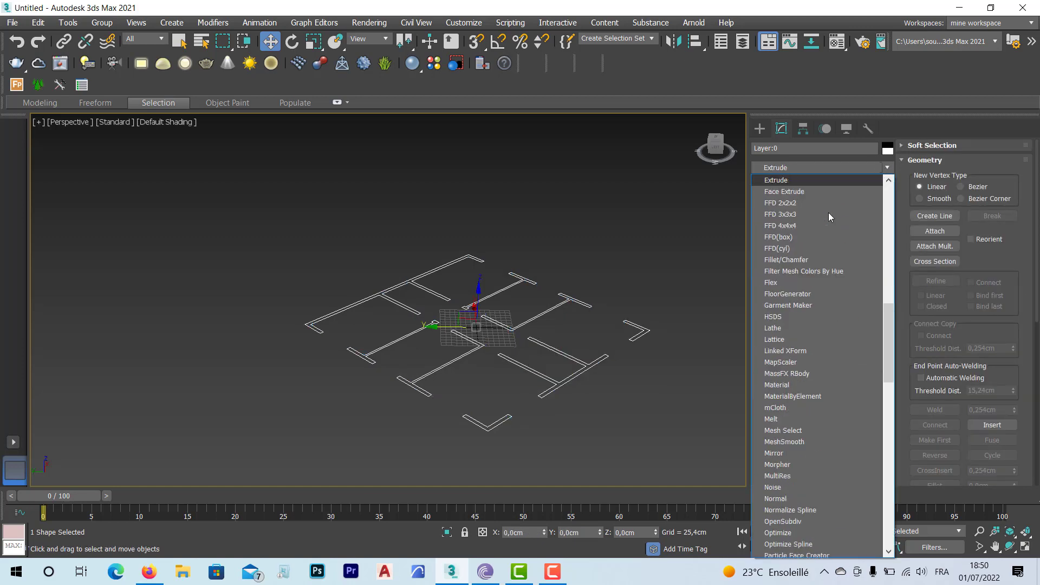
left_click(788, 181)
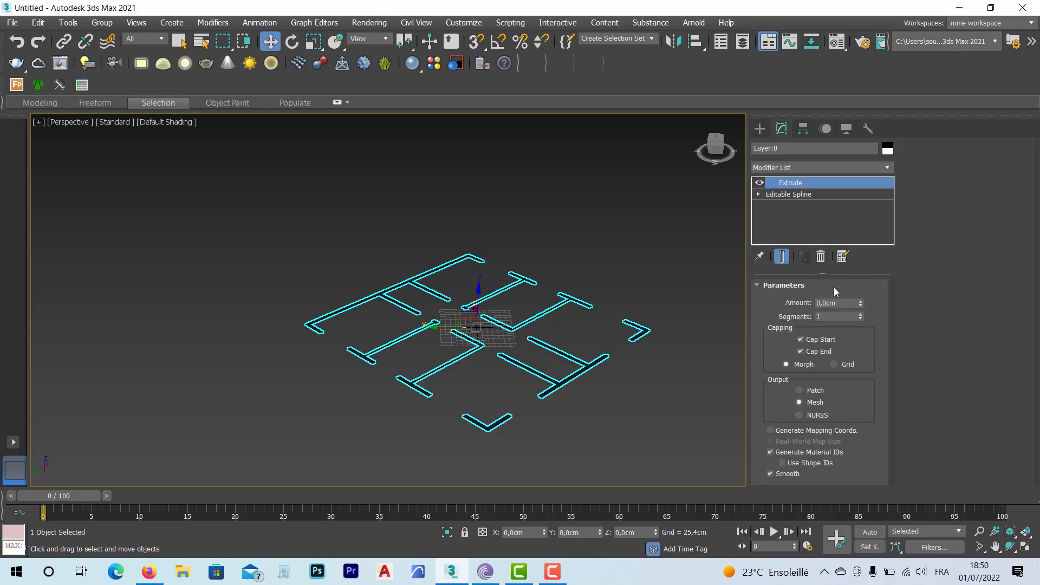
mouse_move(861, 307)
left_mouse_down()
mouse_move(844, 186)
mouse_move(848, 234)
left_mouse_up()
double_click(847, 303)
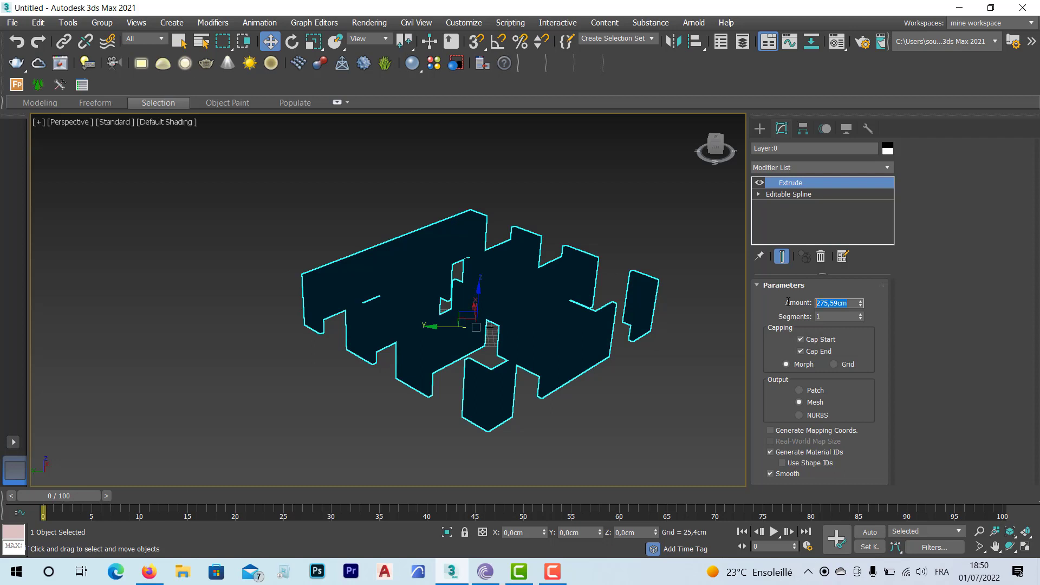
type("320")
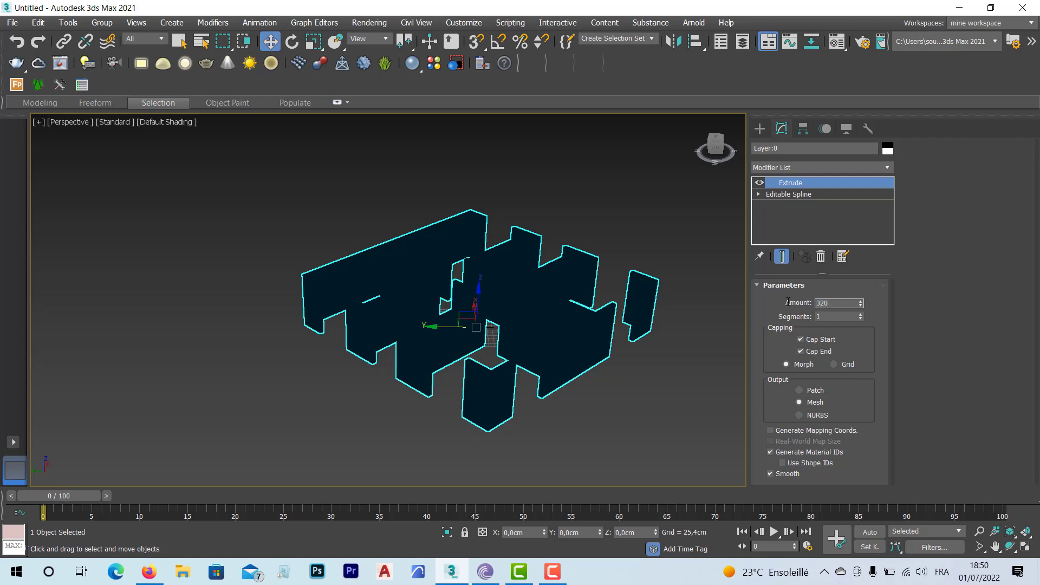
key("Return")
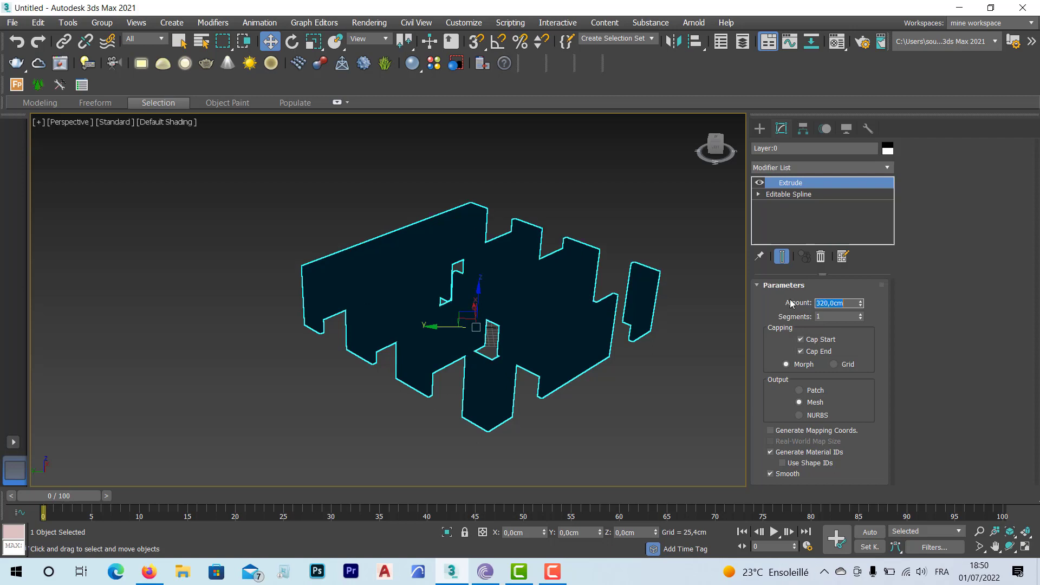
Reselect the extruded walls and open the Material Editor.
left_click(710, 340)
middle_click_drag(414, 353, 365, 362)
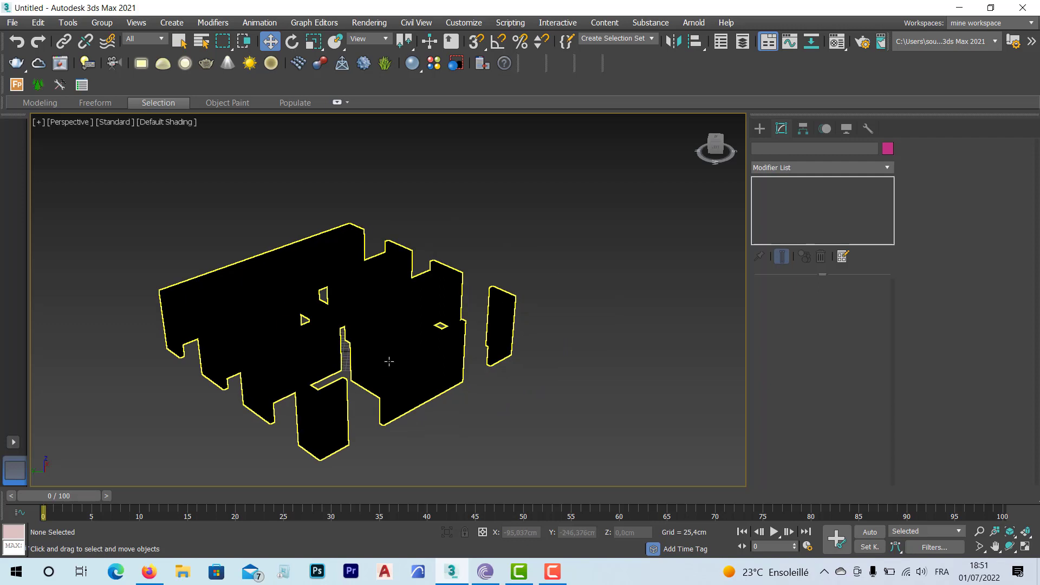
left_click(387, 361)
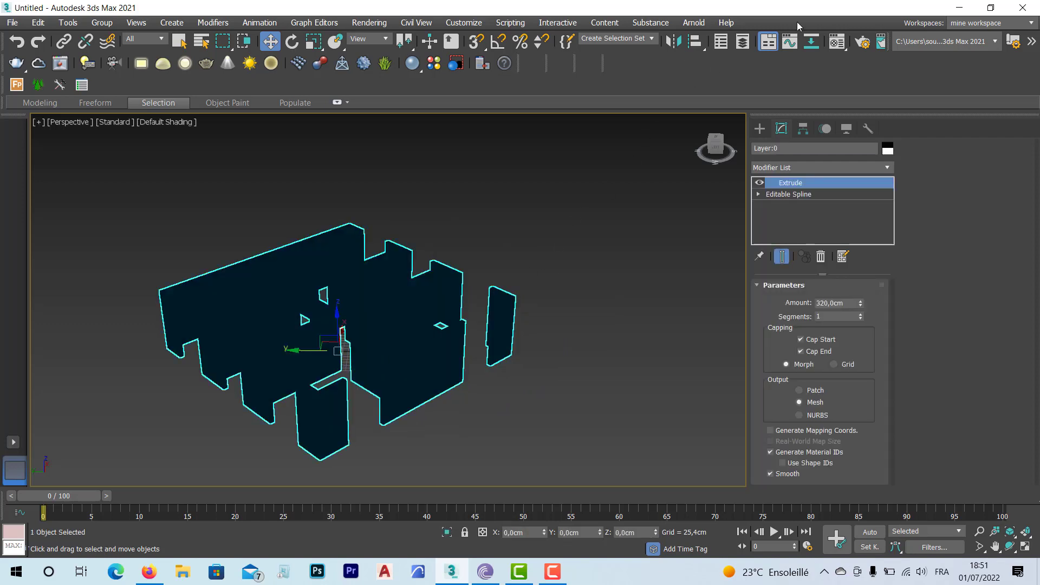
left_click(837, 41)
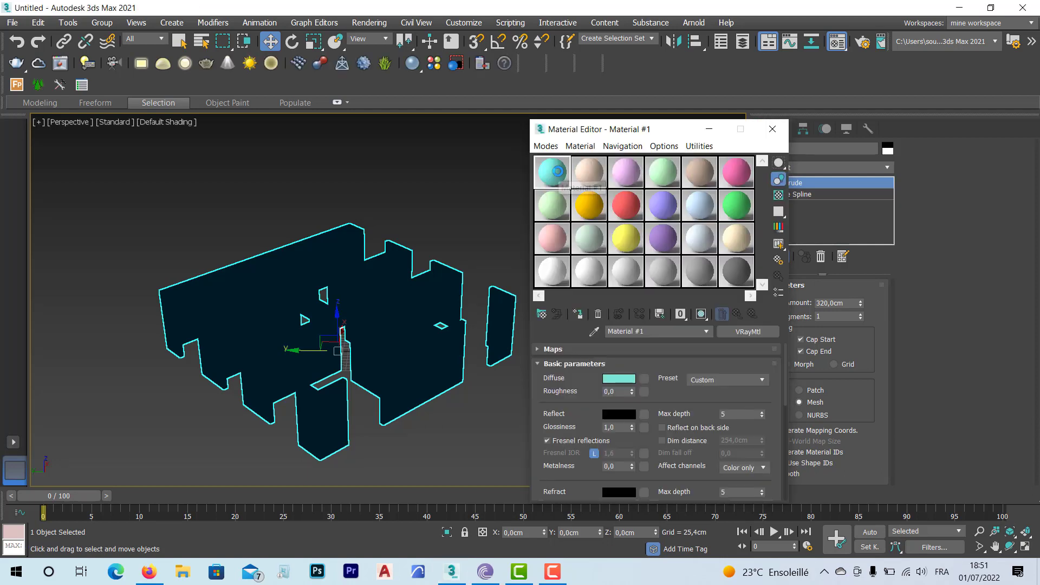
Assign the cyan VRayMtl Material #1 to the walls and close the Material Editor.
left_click(579, 314)
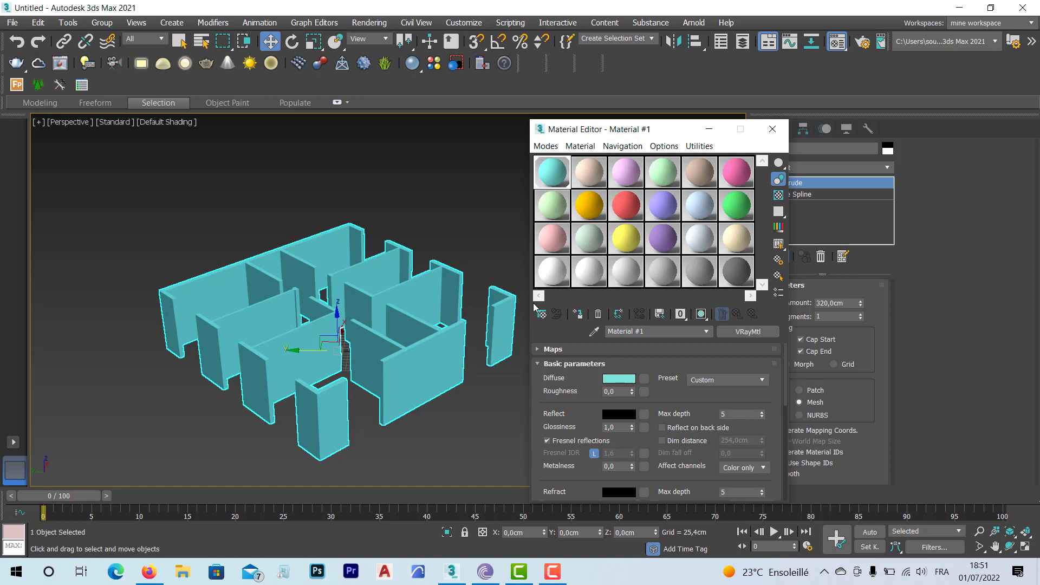
left_click(772, 130)
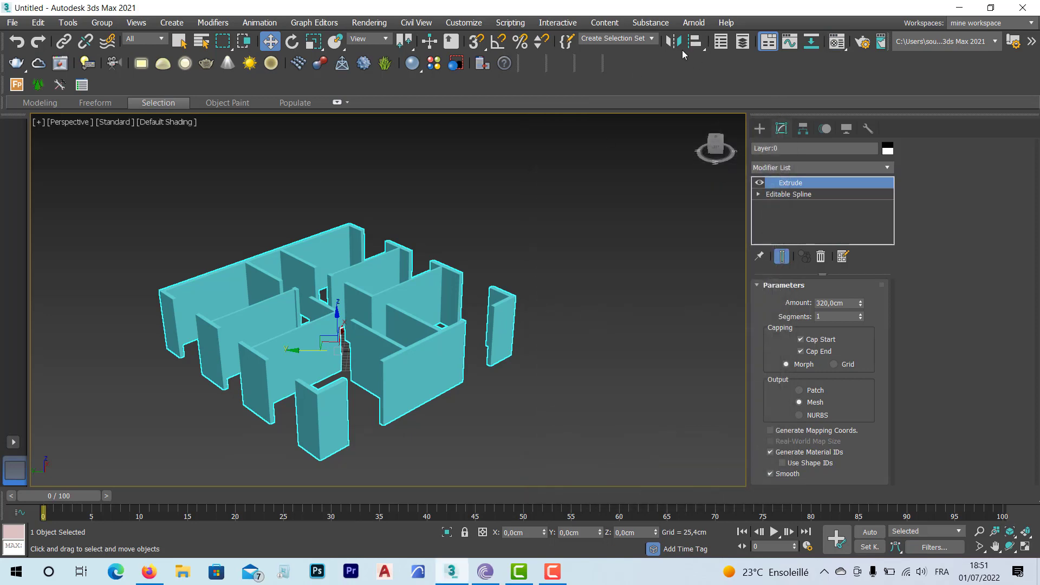
Unhide Layer:Defpoints in the Scene Explorer and select its boundary outline.
left_click(720, 42)
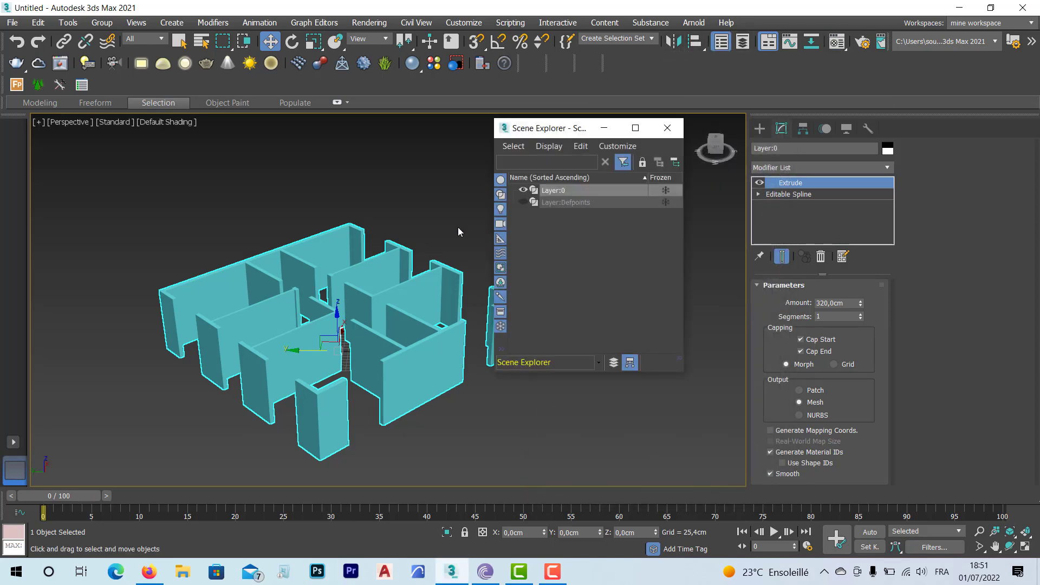
left_click(522, 202)
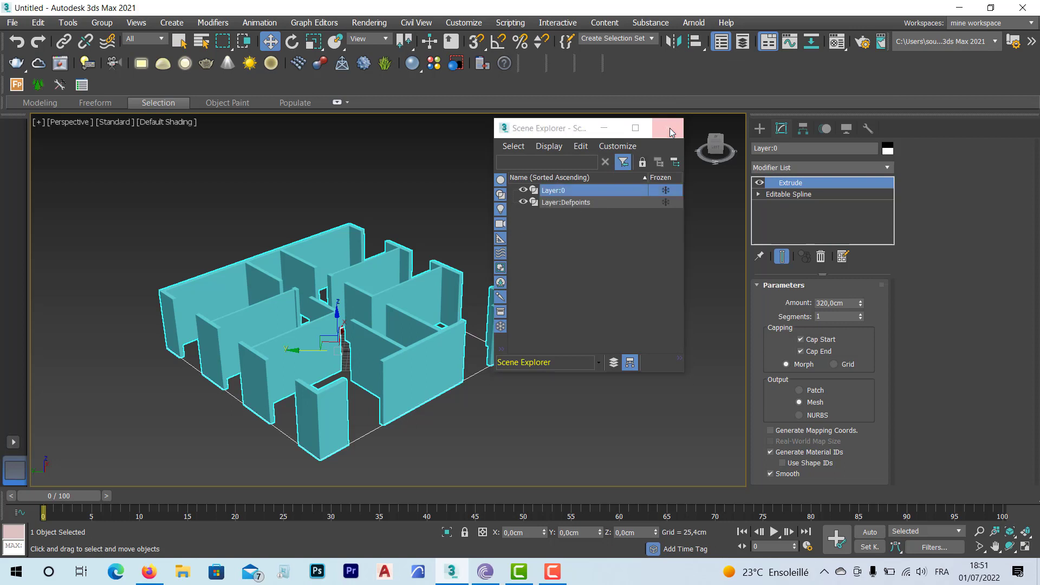
left_click(667, 127)
left_click(372, 431)
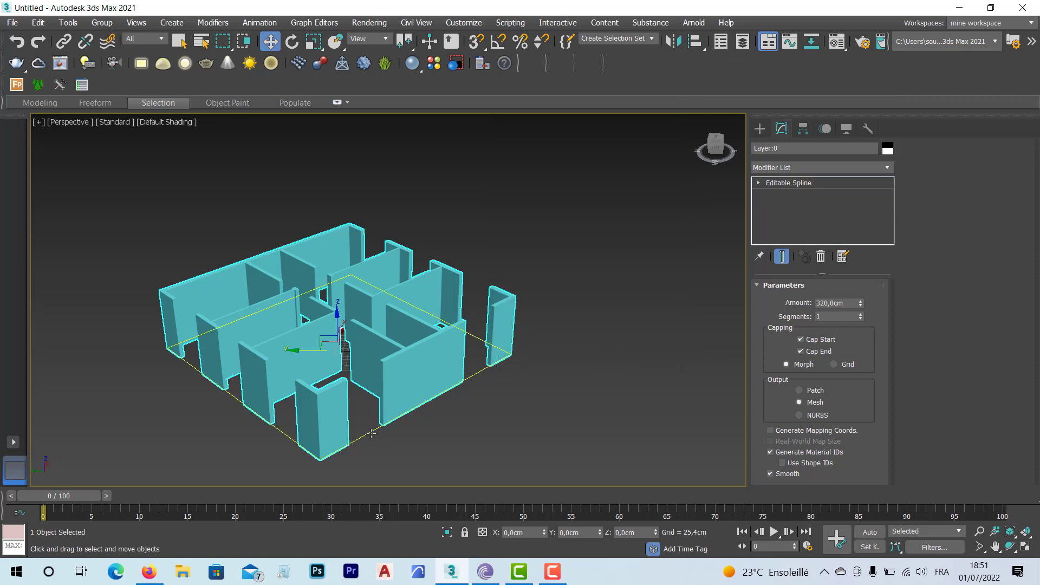
Extrude the boundary outline -10 cm into a floor slab and start cloning it.
left_click(888, 167)
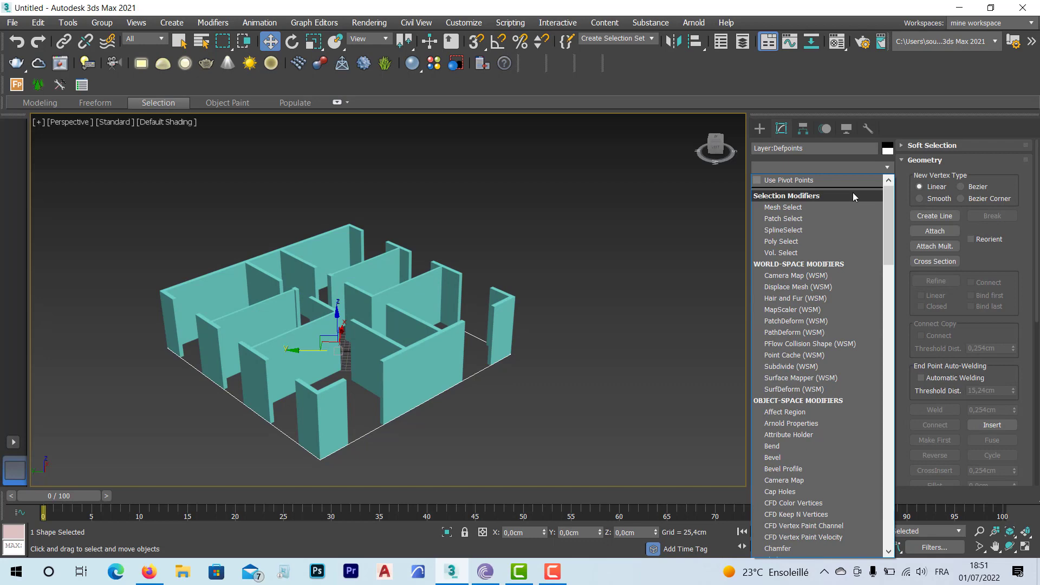
type("ex")
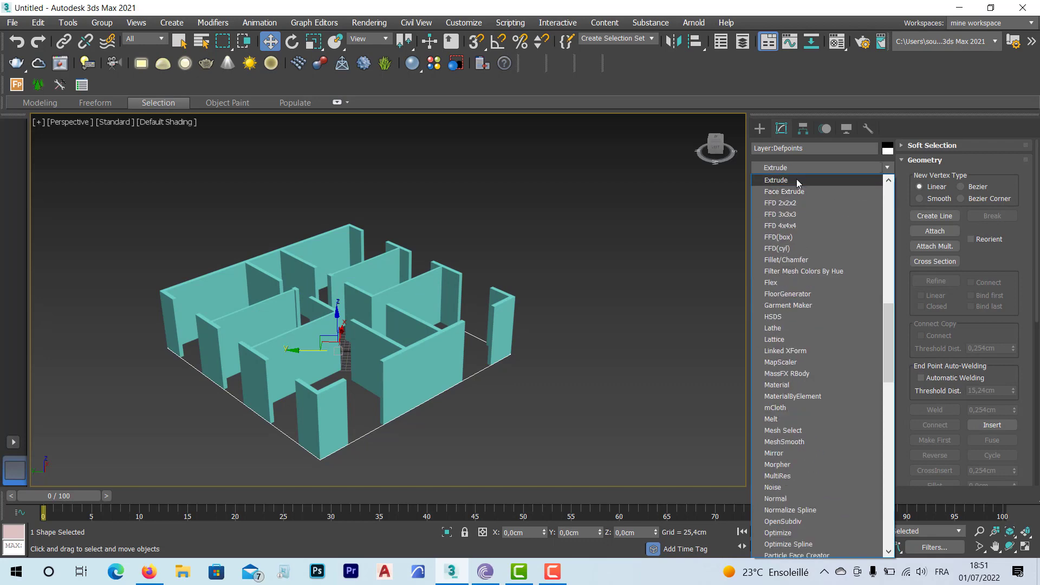
left_click(796, 180)
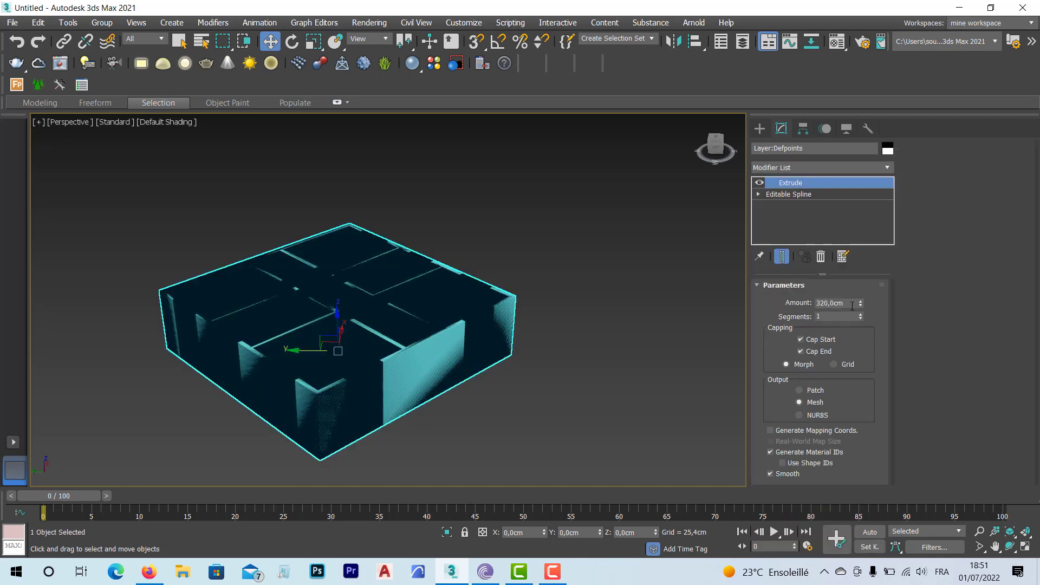
double_click(853, 305)
type("10")
key("Return")
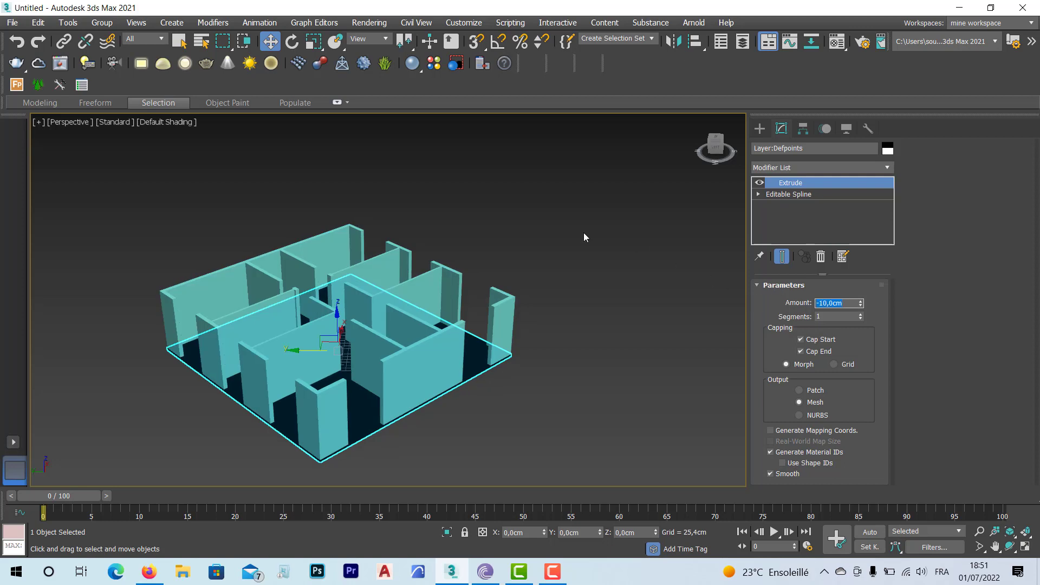
left_click(460, 439)
left_click(366, 427)
key("ctrl+v")
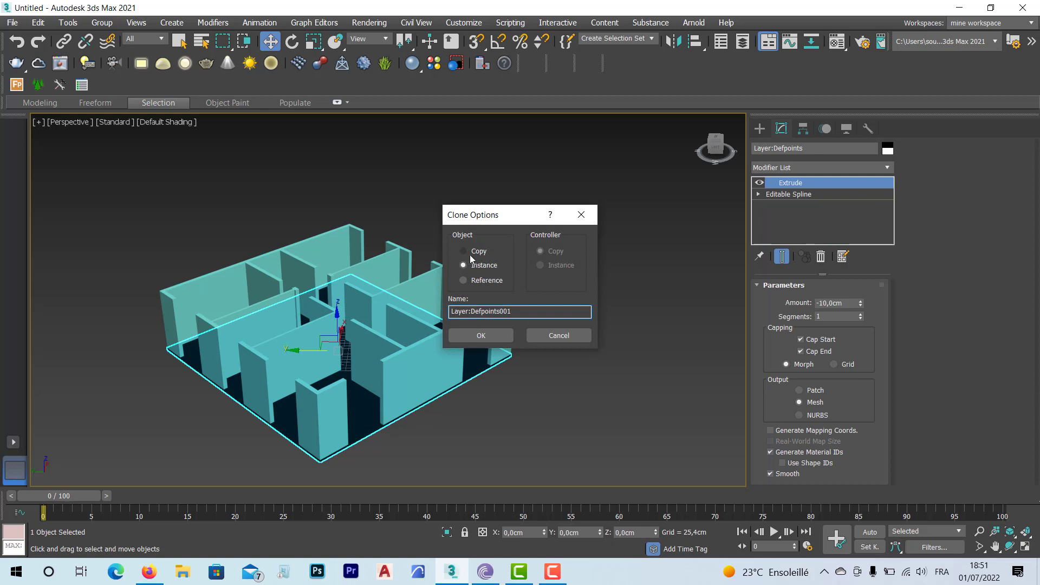
Make an instanced slab copy at Z 320 cm and set its extrusion to 10 cm.
left_click(487, 335)
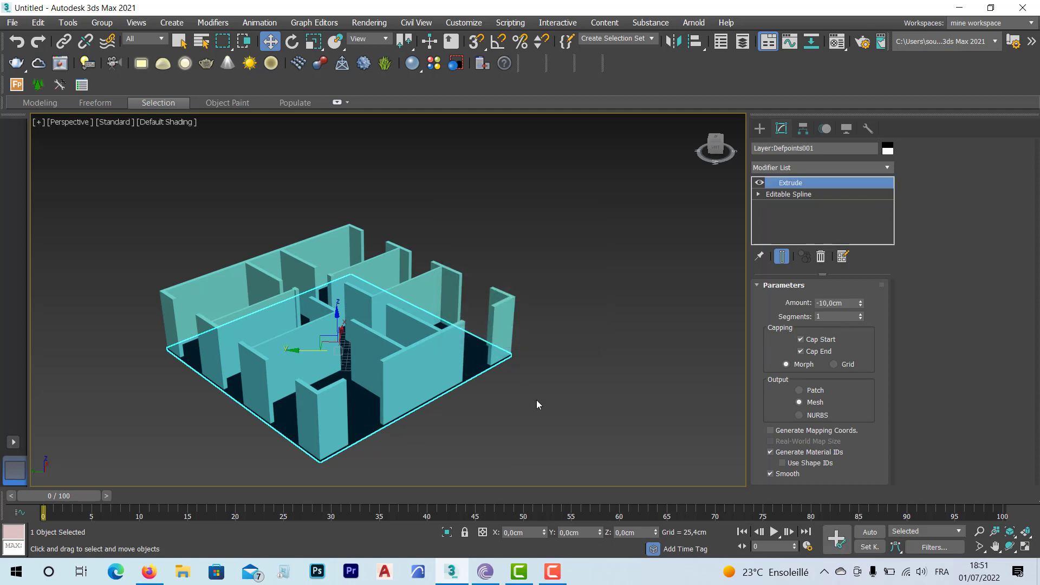
double_click(643, 532)
type("320")
key("Return")
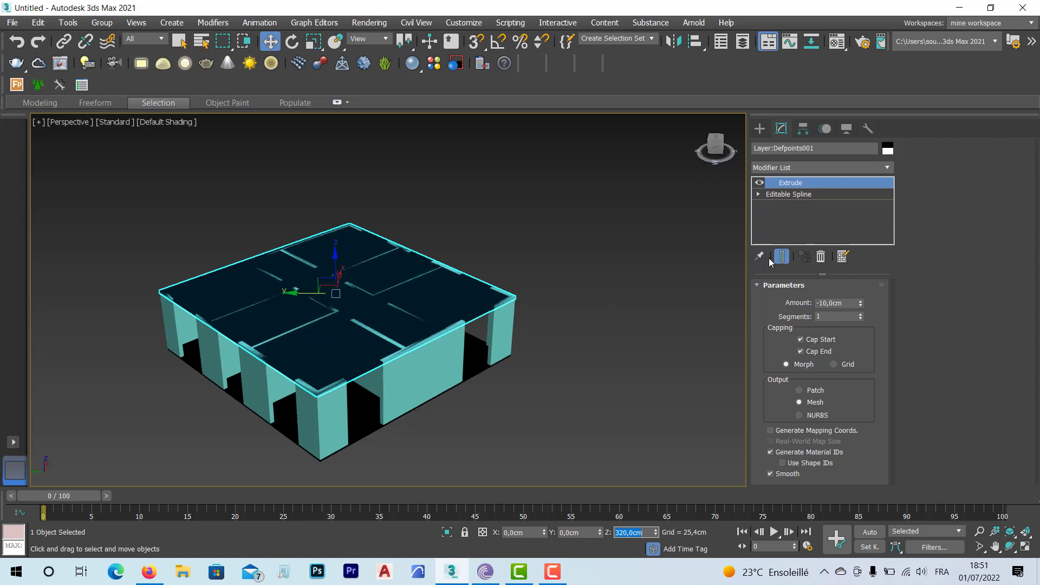
double_click(837, 303)
type("1")
key("Return")
Assign Material #1 to both floor and ceiling slabs, then orbit to a low side view.
left_click(570, 394)
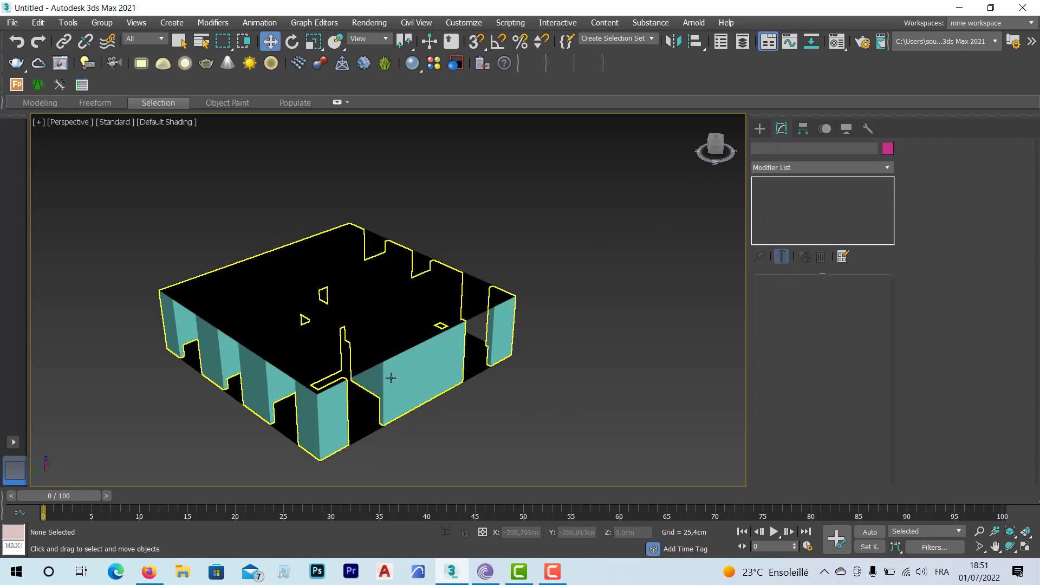
key("m")
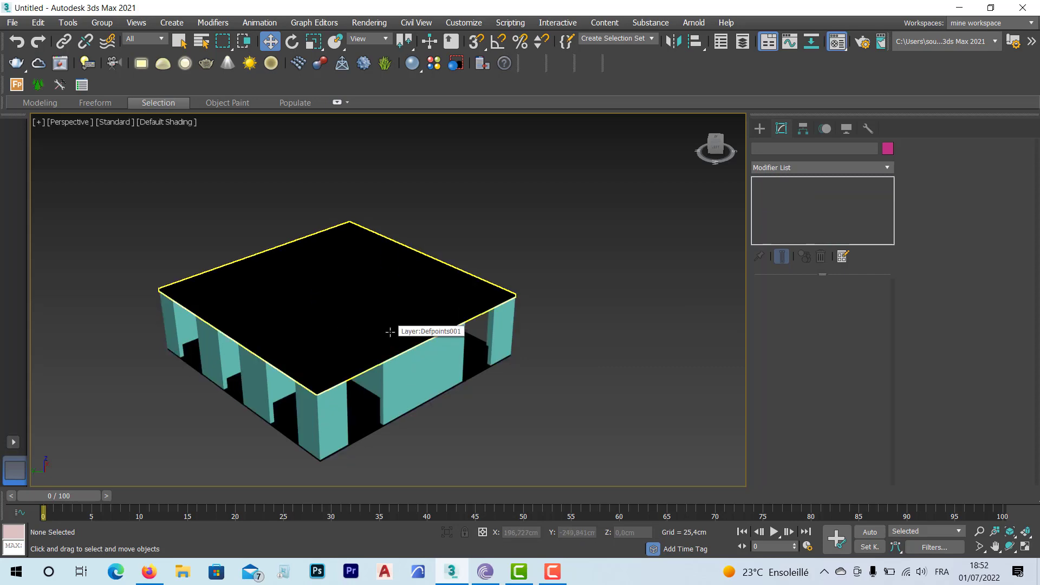
left_click(379, 292)
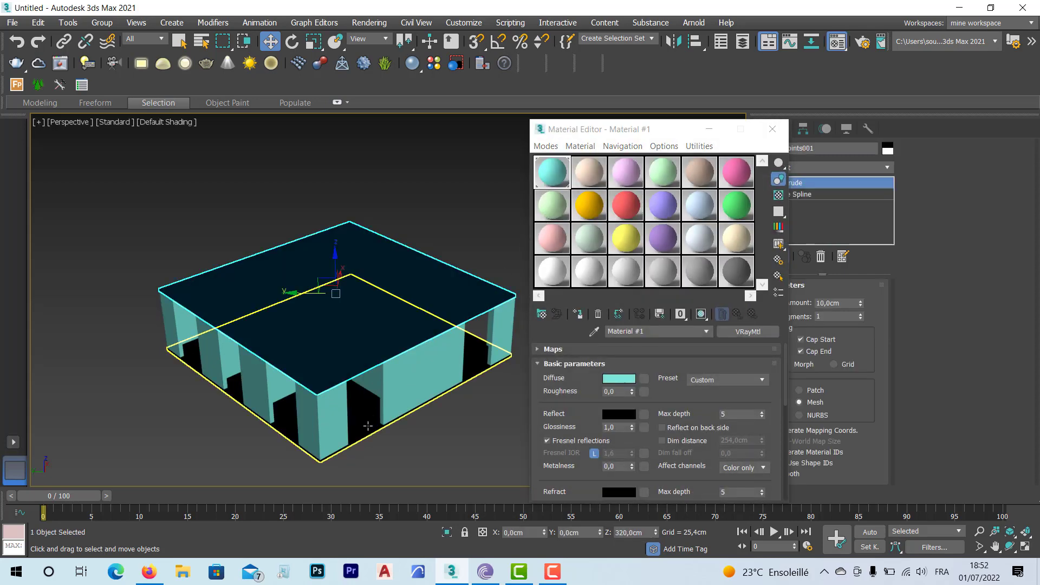
left_click(476, 374, "ctrl")
left_click(578, 314)
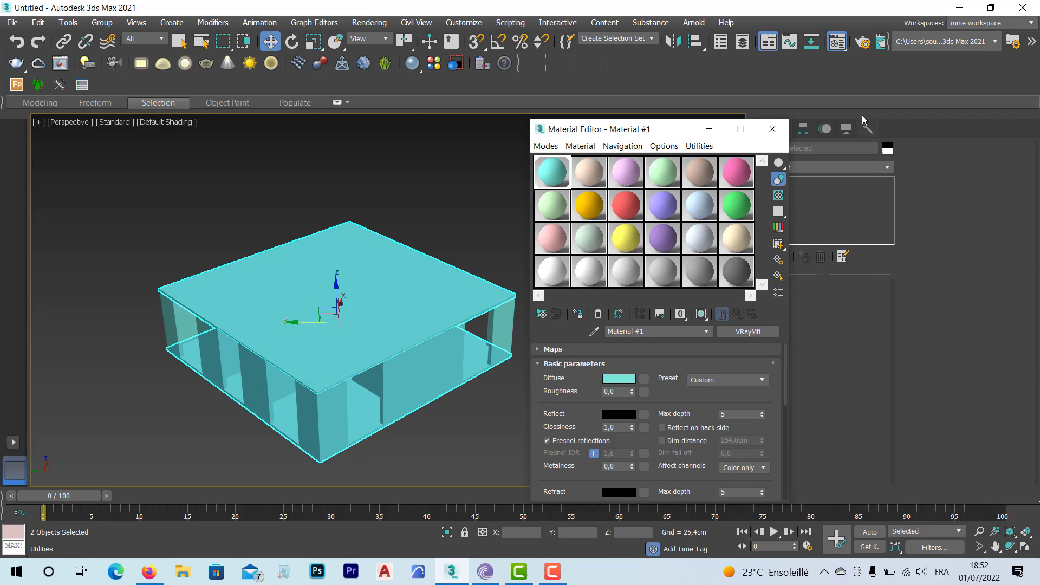
left_click(773, 129)
mouse_move(497, 352)
middle_mouse_down("alt")
mouse_move(495, 325)
mouse_move(523, 333)
middle_mouse_up("alt")
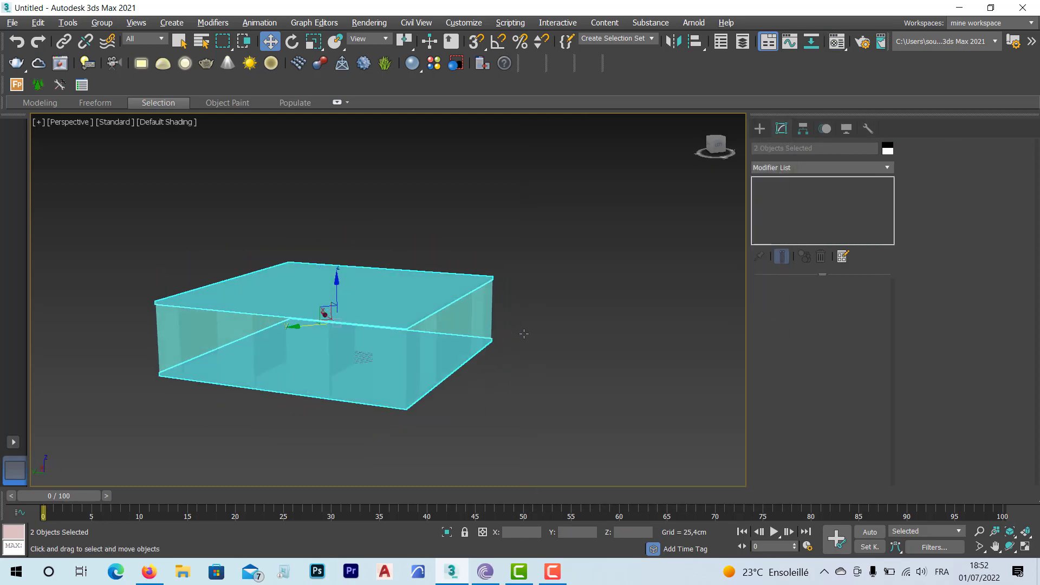
left_click(551, 572)
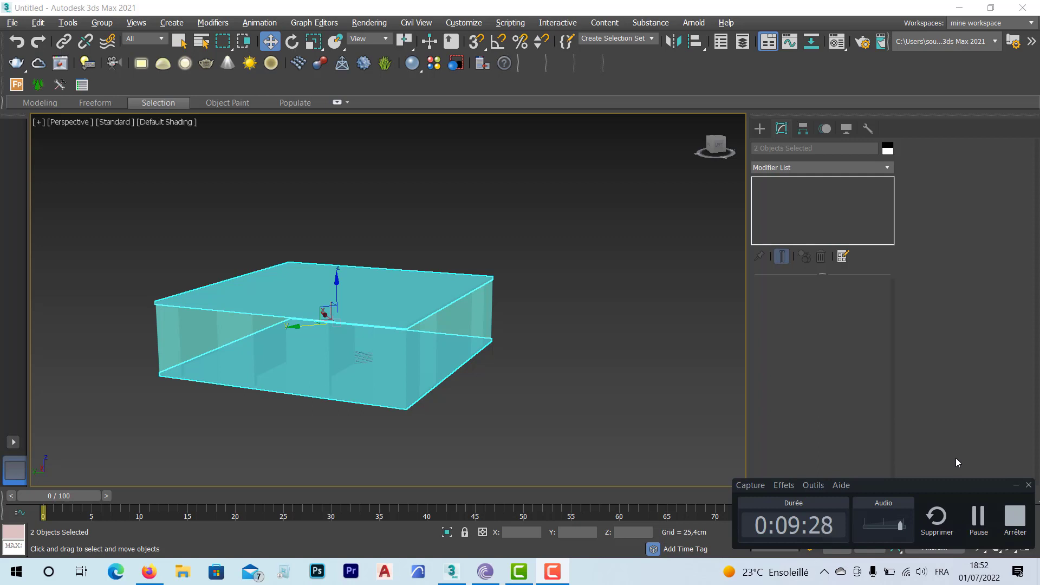
left_click(1013, 487)
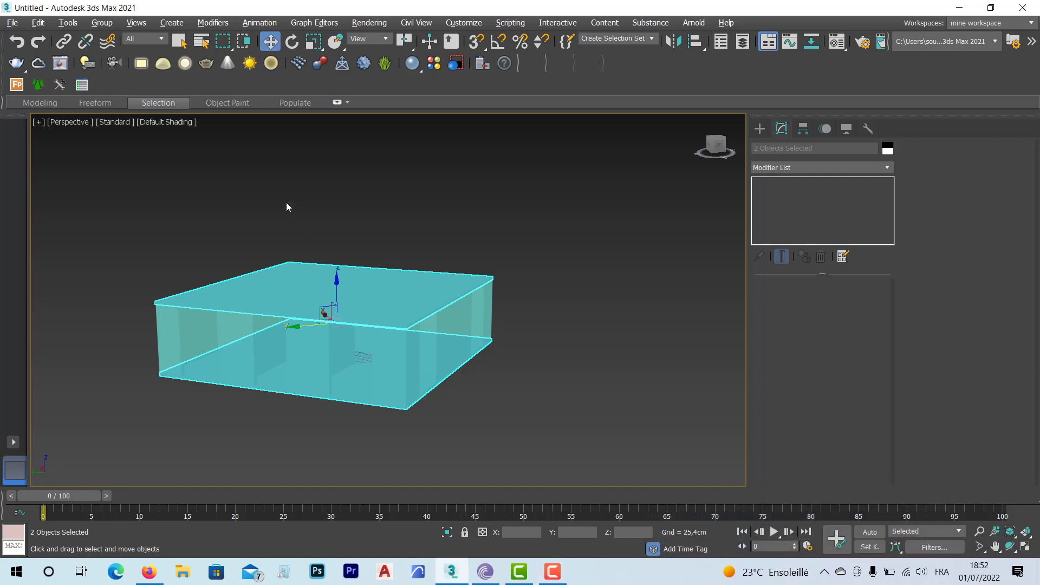
middle_click_drag(432, 375, 456, 414, "alt")
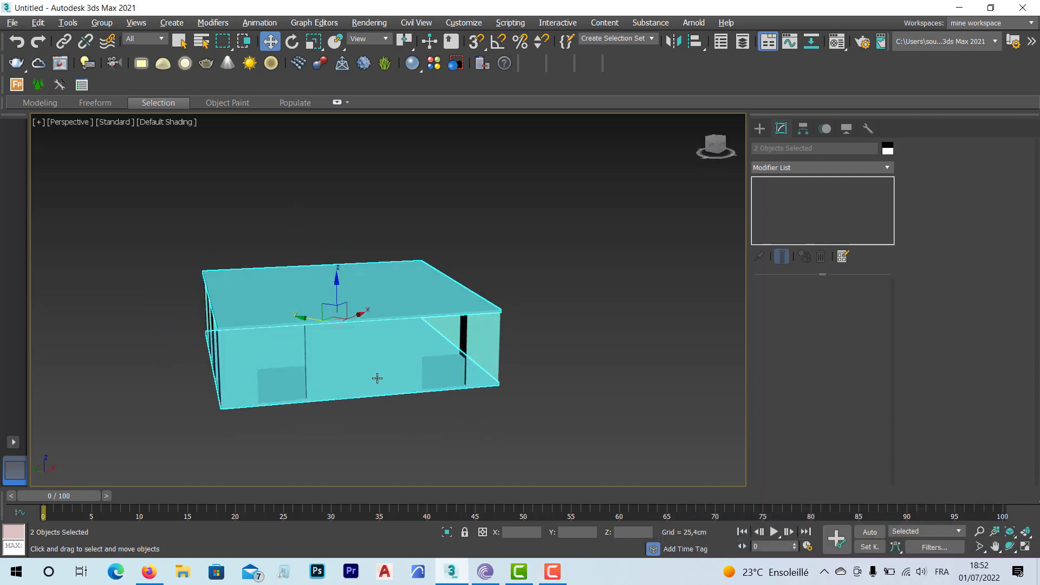
left_click(456, 415)
left_click(414, 298)
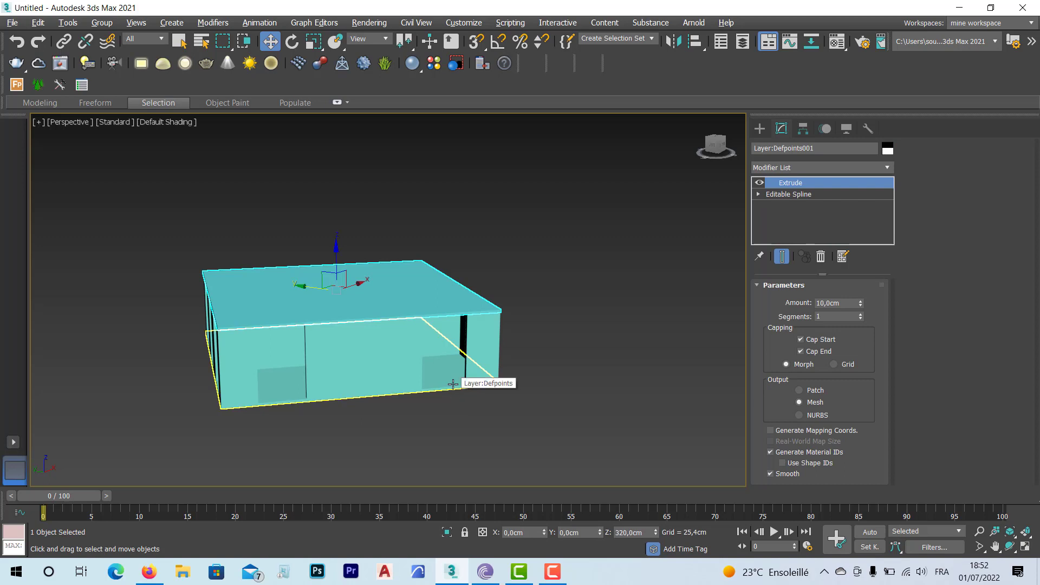
Hide the Layer:Defpoints and Defpoints001 slabs, keeping the Layer:0 walls visible.
key("h")
left_click(21, 89)
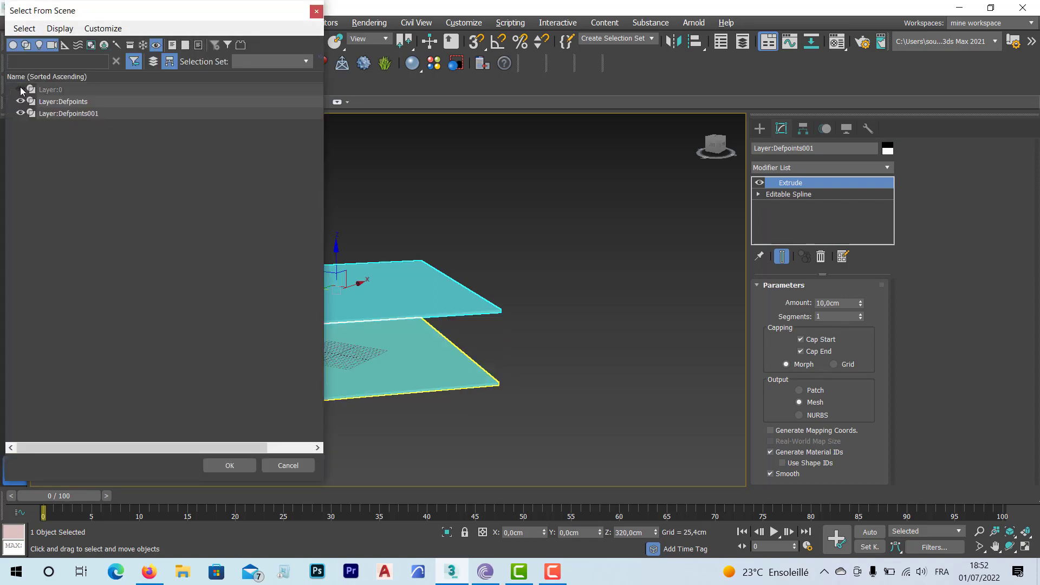
left_click(20, 101)
left_click(21, 113)
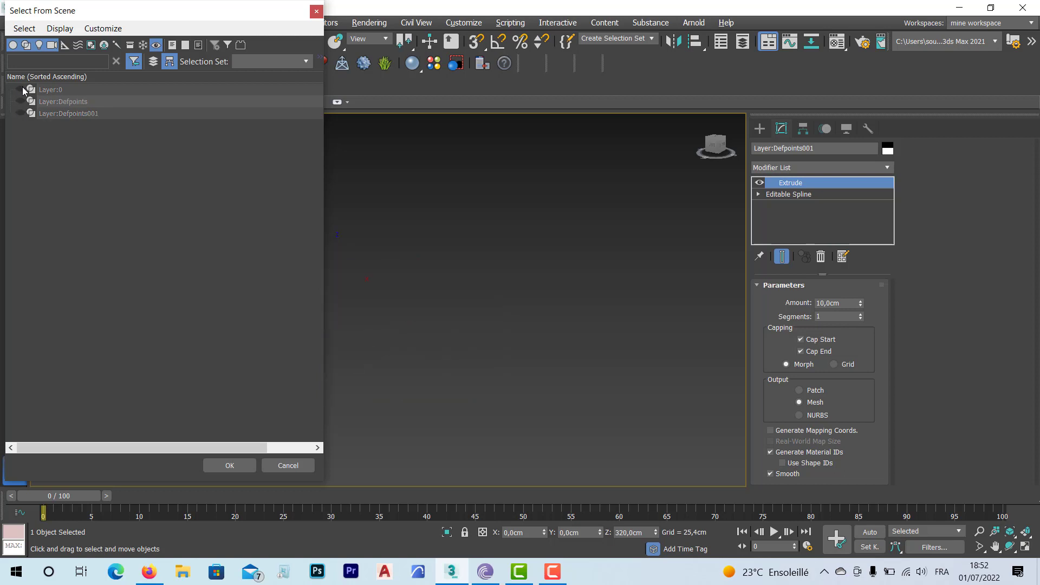
left_click(22, 89)
left_click(317, 11)
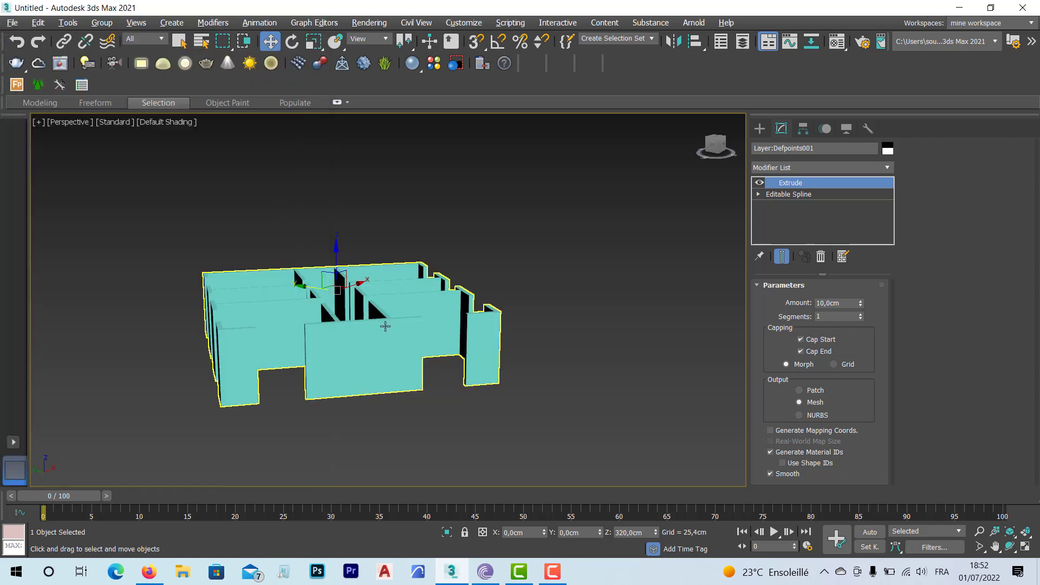
mouse_move(385, 326)
middle_mouse_down()
mouse_move(430, 320)
mouse_move(429, 342)
middle_mouse_up()
Maximise the Top viewport centred on the wall plan and switch to the Create panel.
key("alt+w")
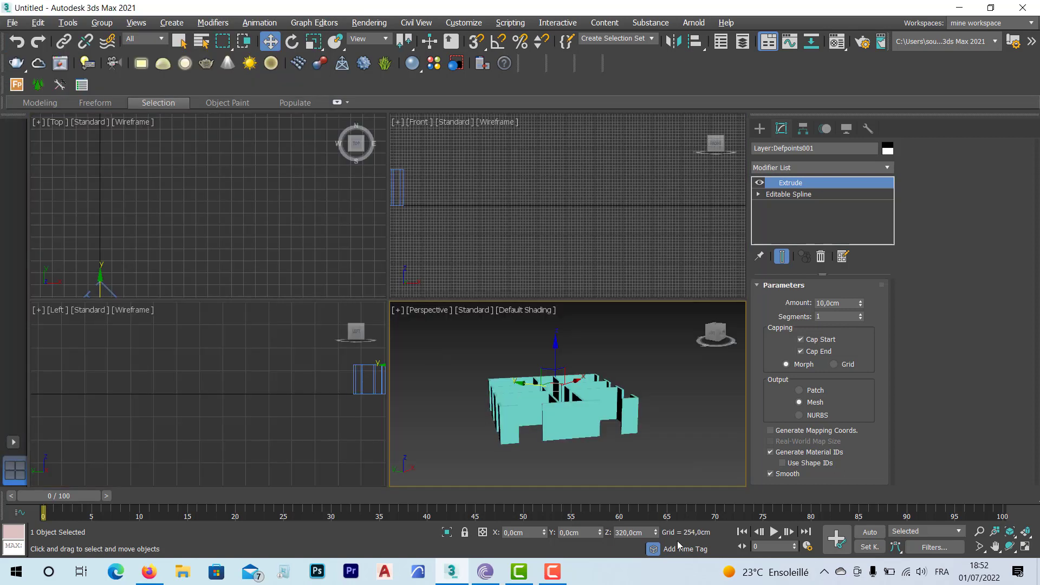
left_click(552, 572)
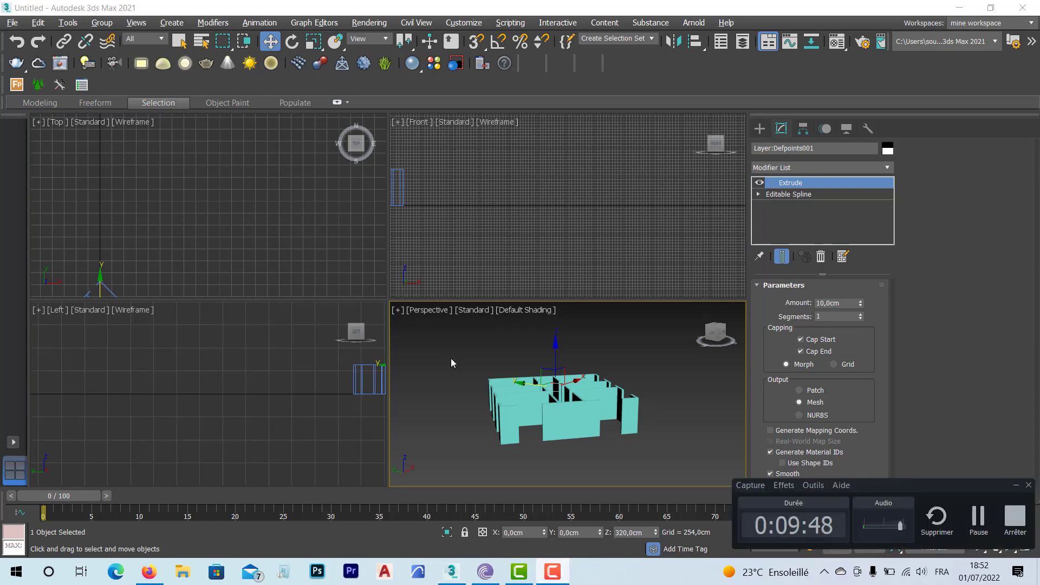
middle_click_drag(224, 167, 227, 161)
scroll(173, 262, "up", 5)
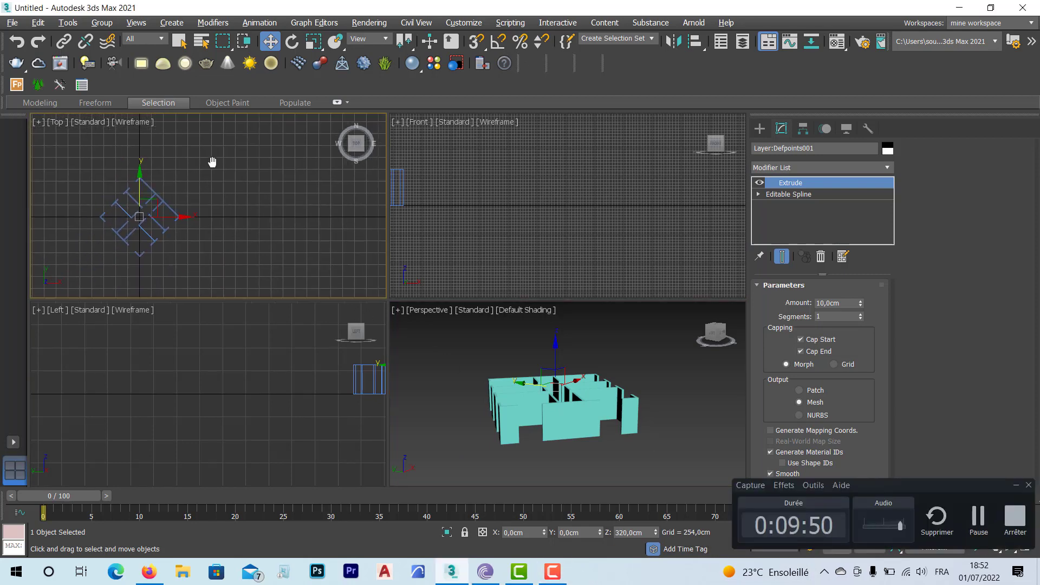
scroll(179, 228, "up", 3)
scroll(179, 228, "up", 3)
key("alt+w")
middle_click_drag(272, 301, 325, 291)
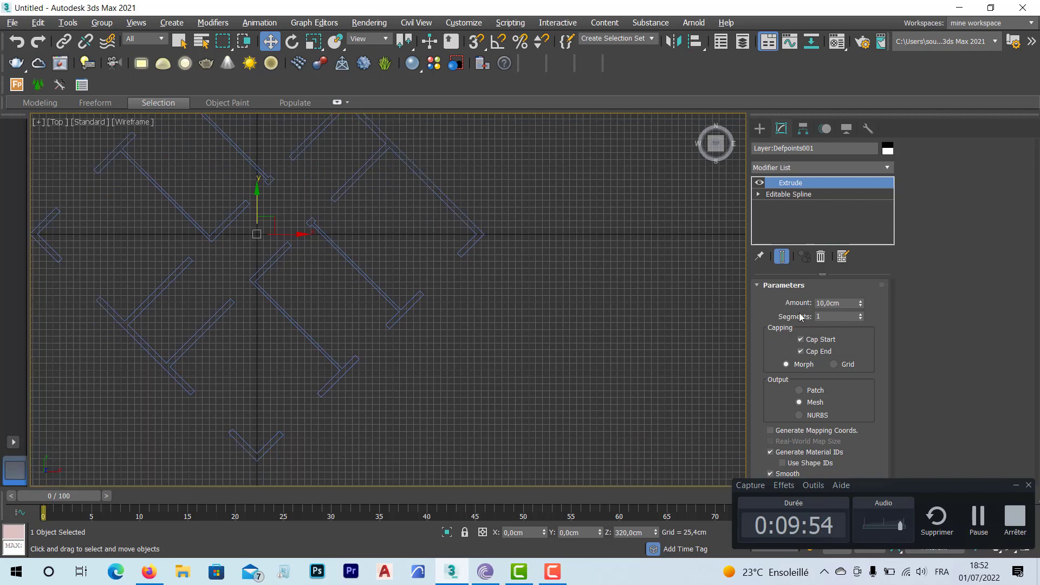
left_click(760, 130)
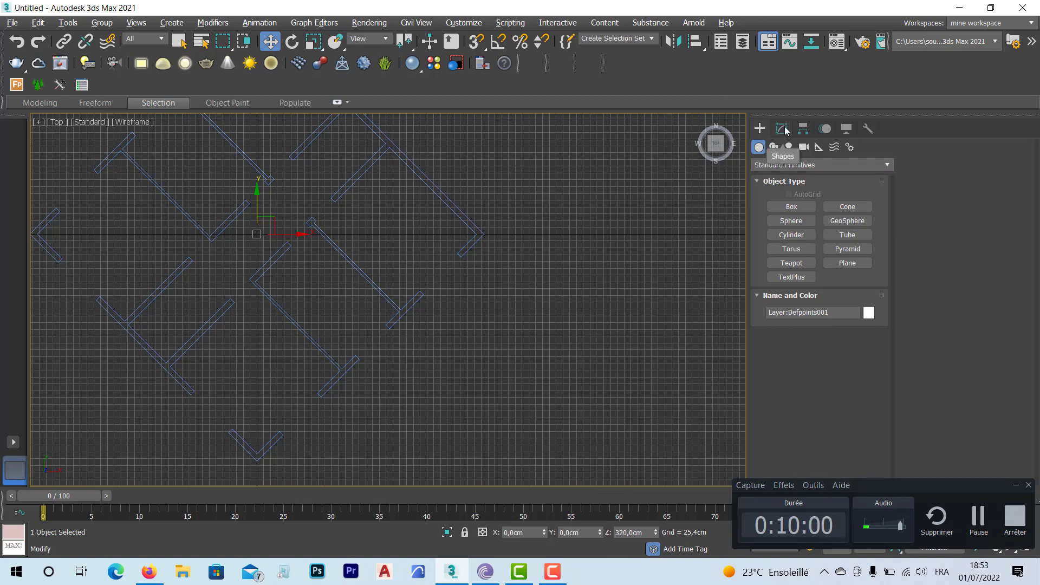
Pick the Line spline tool and enable 3D Snaps with Vertex snapping.
left_click(773, 147)
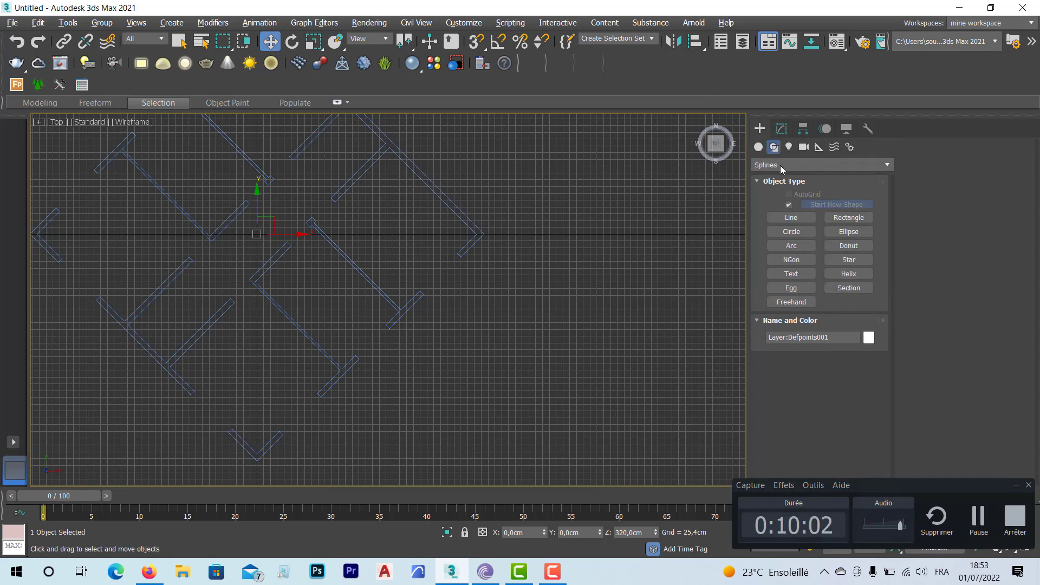
left_click(792, 217)
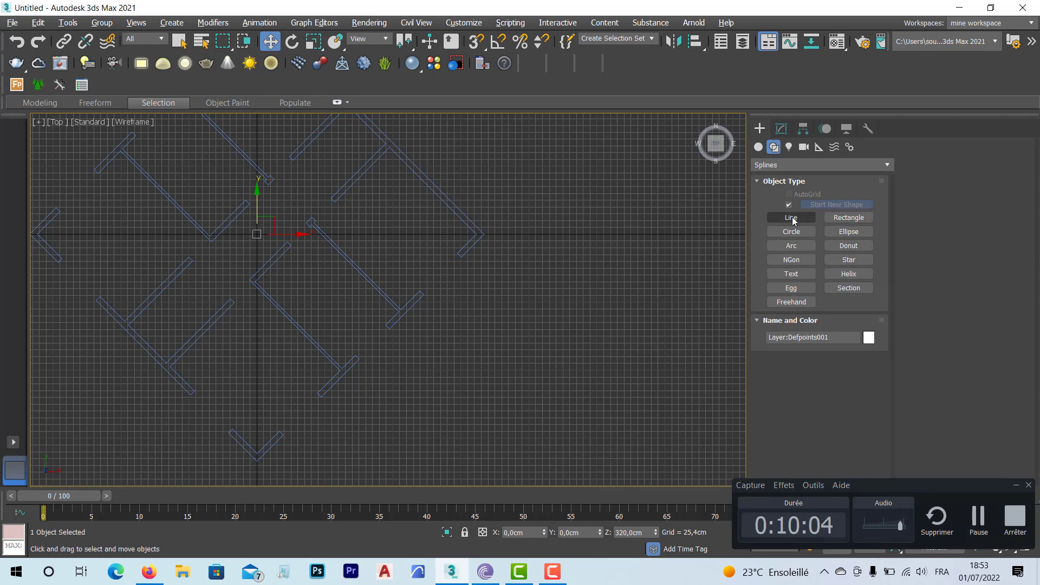
left_click(792, 218)
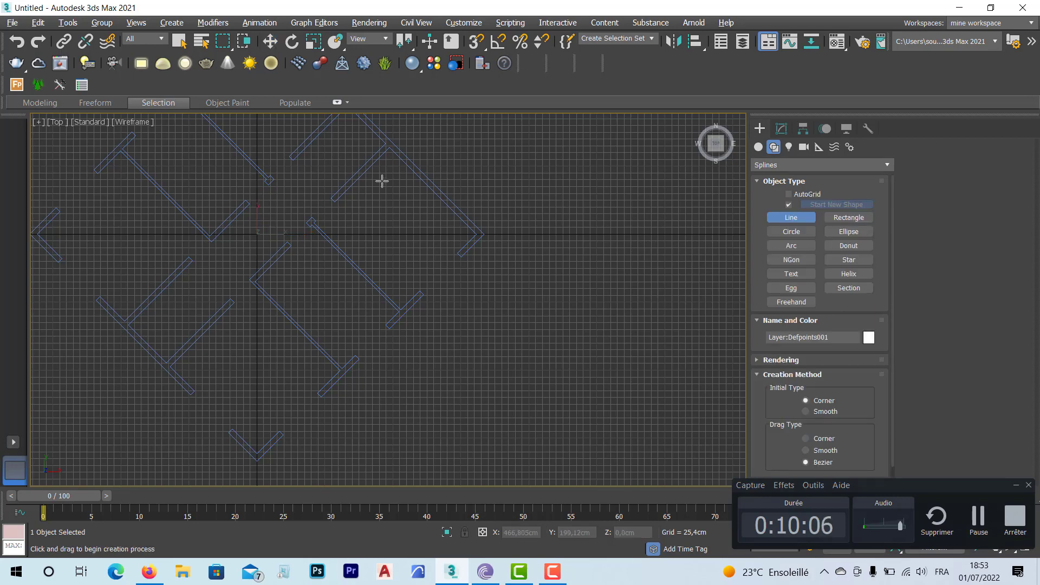
left_click(479, 47)
right_click(478, 47)
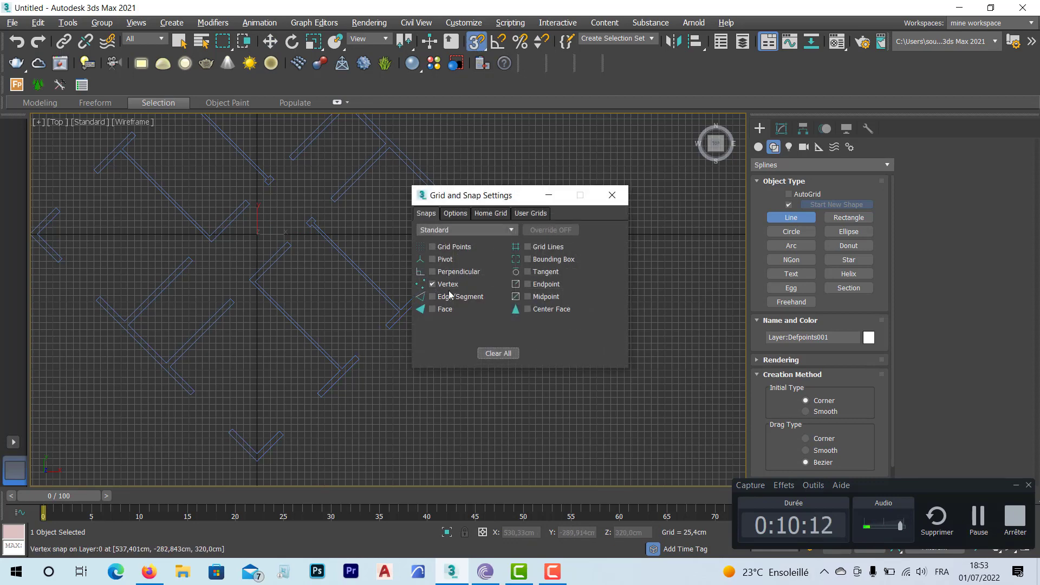
left_click(612, 195)
scroll(432, 265, "up", 3)
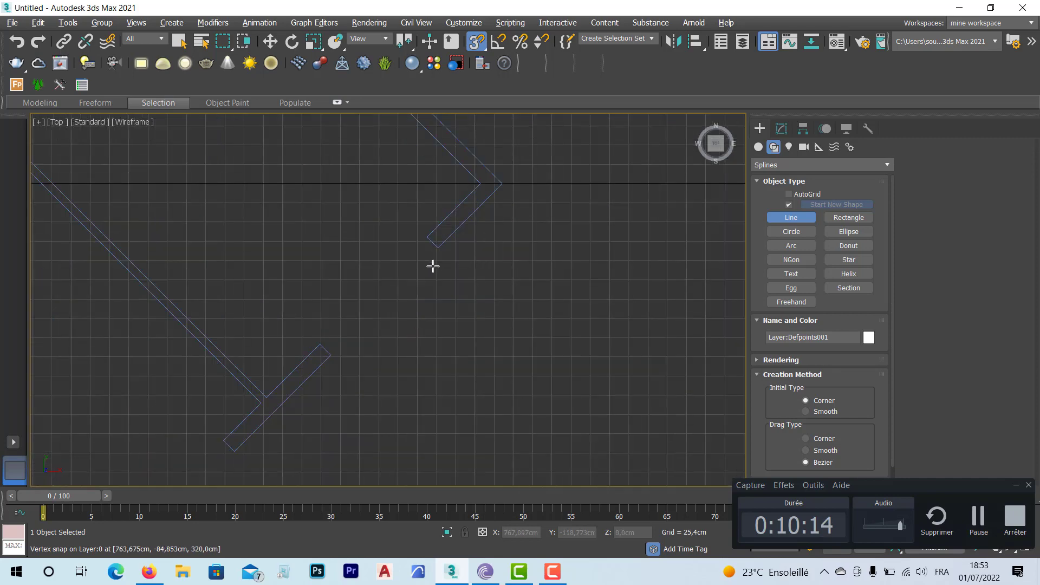
scroll(454, 283, "up", 2)
Trace a closed rectangle across the opening through four snapped wall-end vertices.
left_click(458, 266)
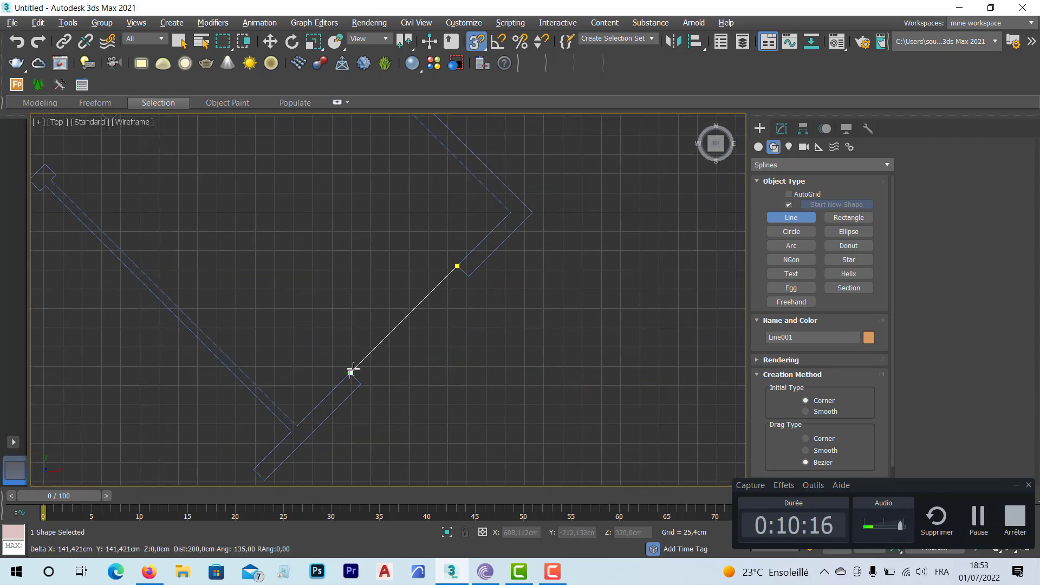
left_click(351, 372)
left_click(468, 276)
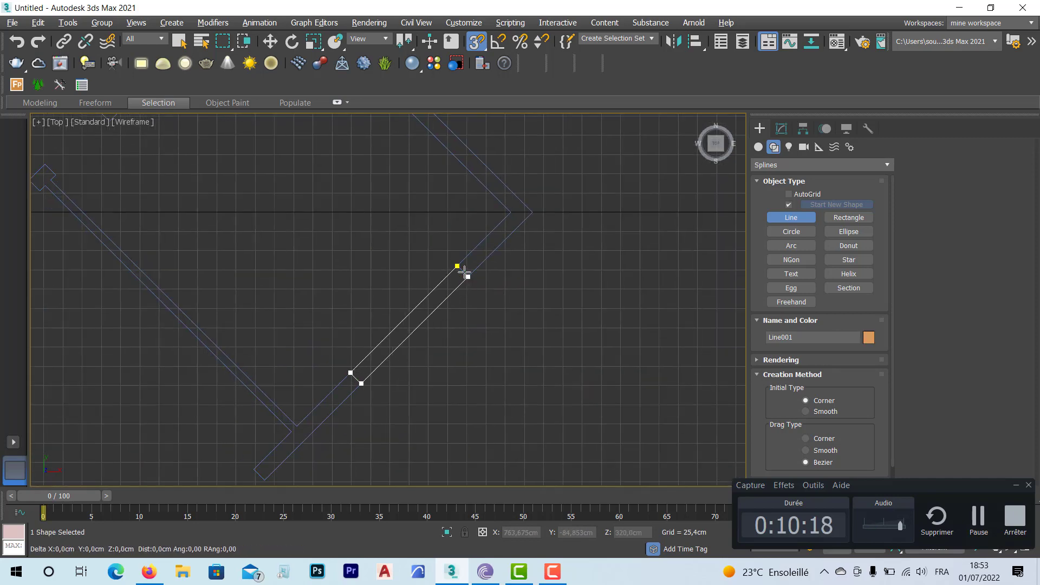
left_click(457, 266)
left_click(503, 299)
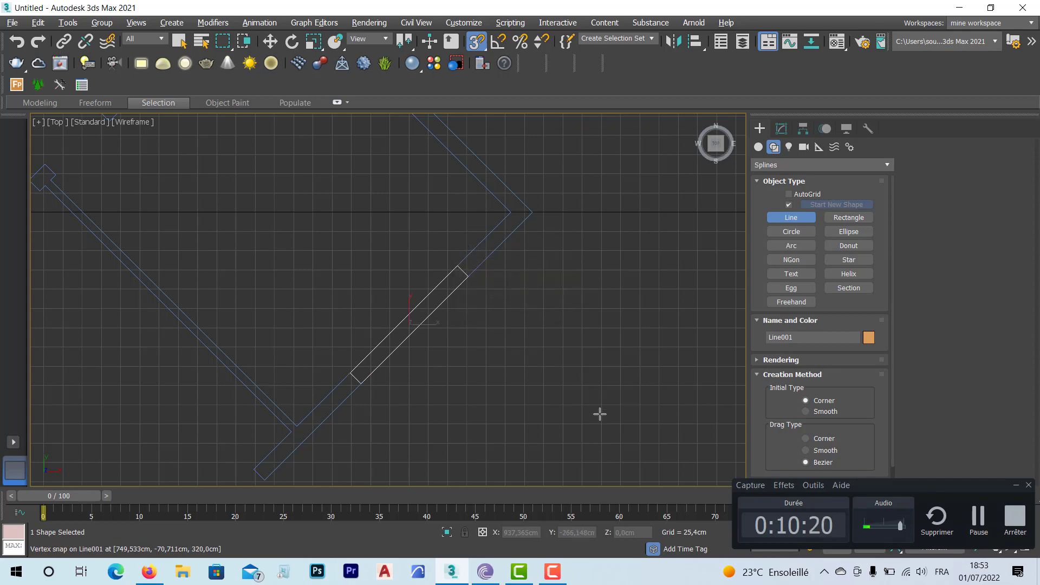
key("alt+w")
right_click(573, 441)
Maximize the Perspective view and orbit to see the outline between the walls.
key("alt+w")
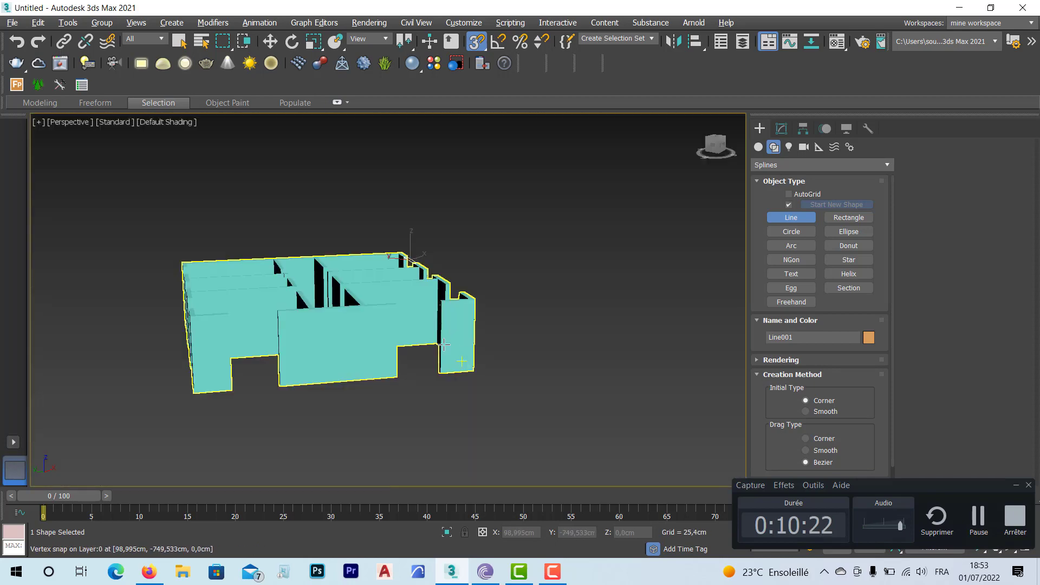
middle_click_drag(390, 401, 323, 371, "alt")
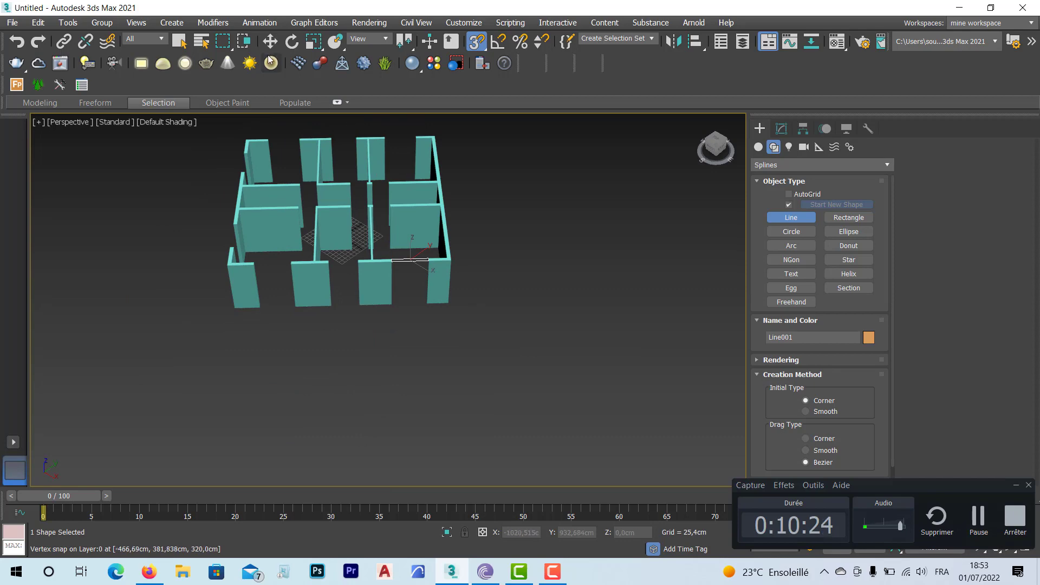
key("w")
scroll(460, 327, "up", 5)
scroll(487, 352, "down", 3)
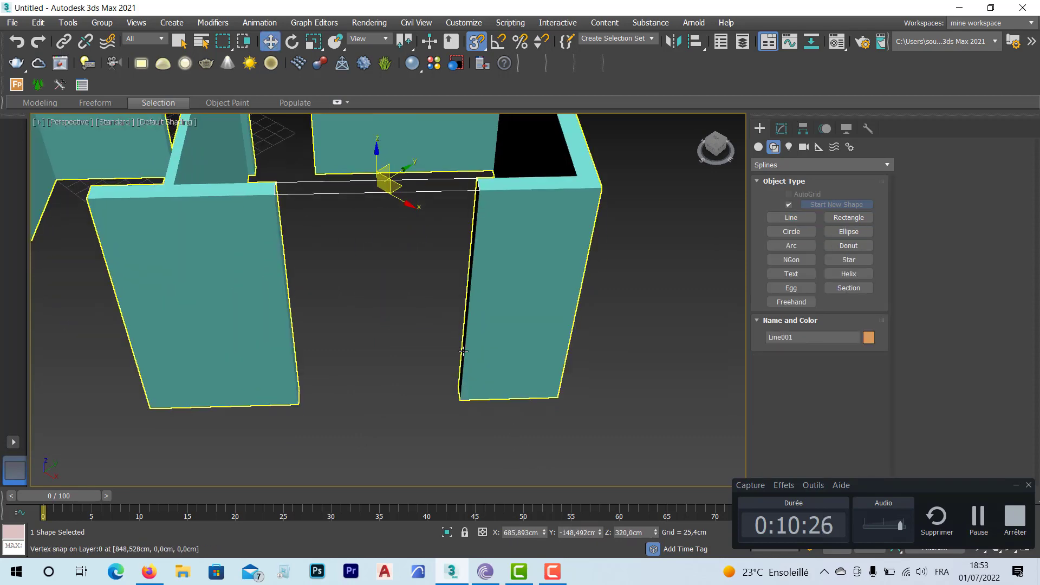
scroll(525, 361, "up", 3)
mouse_move(524, 362)
middle_mouse_down("alt")
mouse_move(457, 306)
mouse_move(408, 296)
middle_mouse_up("alt")
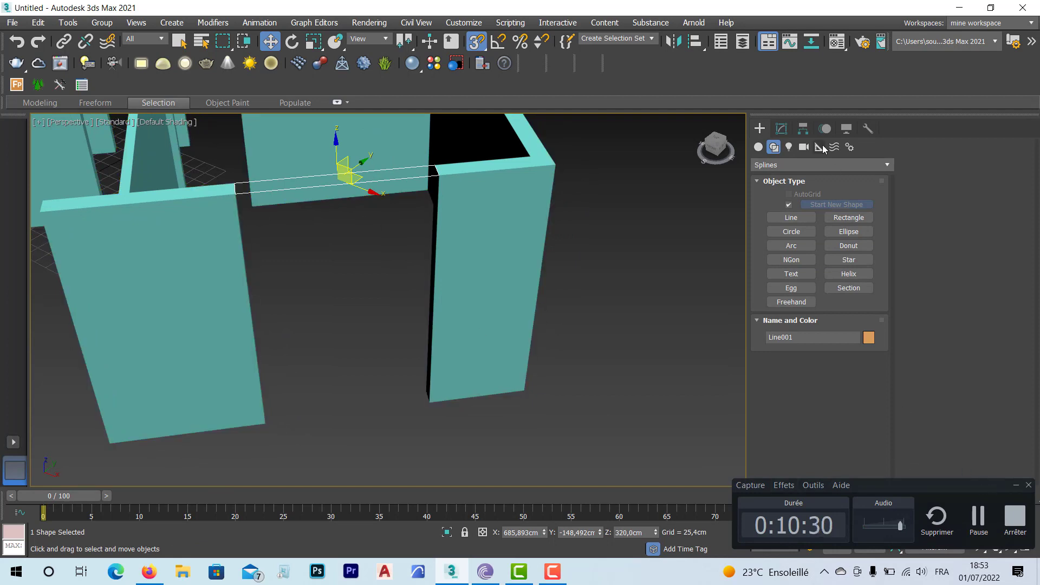
Apply an Extrude modifier to Line001 from the Modify panel's Modifier List.
left_click(781, 129)
left_click(888, 169)
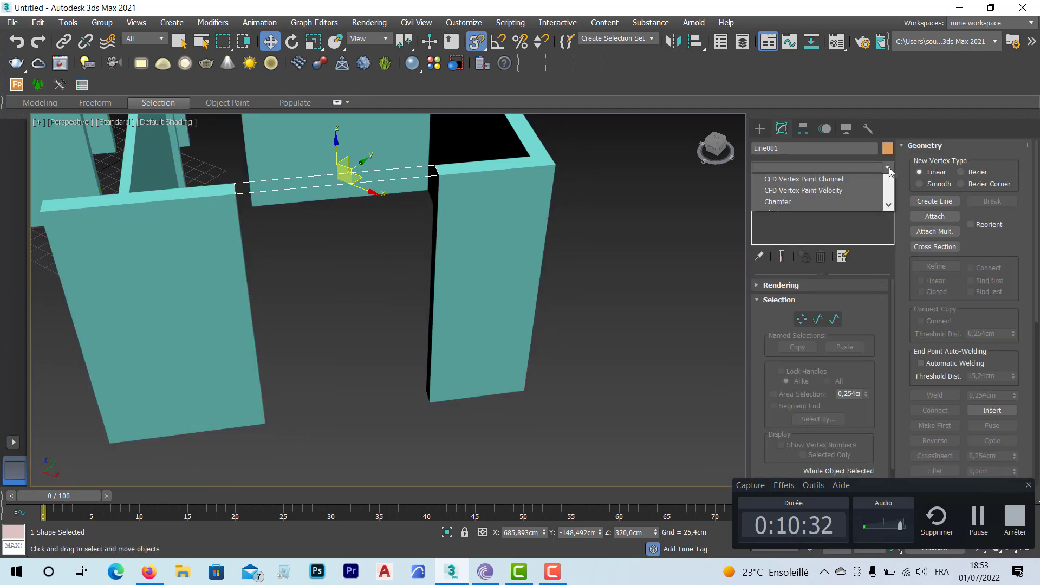
type("Extrude")
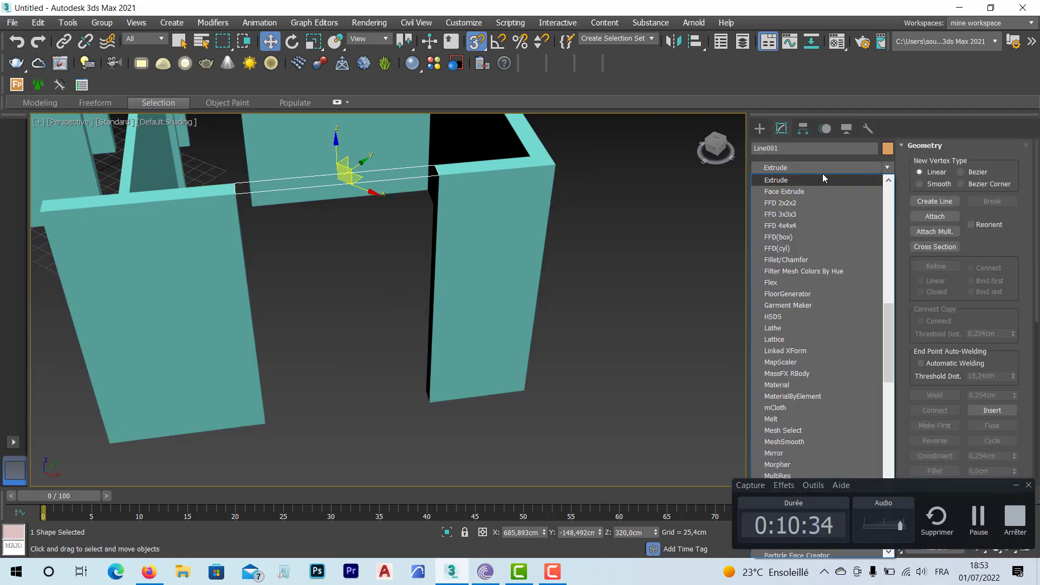
left_click(802, 181)
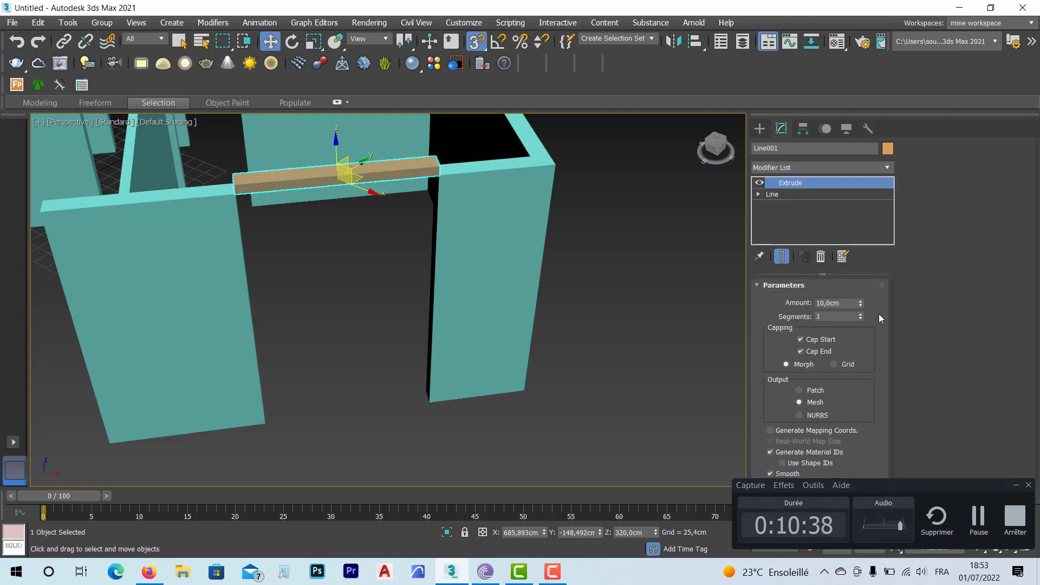
Set Line001's Extrude amount to -80 cm, then reselect the lintel block.
left_click_drag(860, 301, 863, 328)
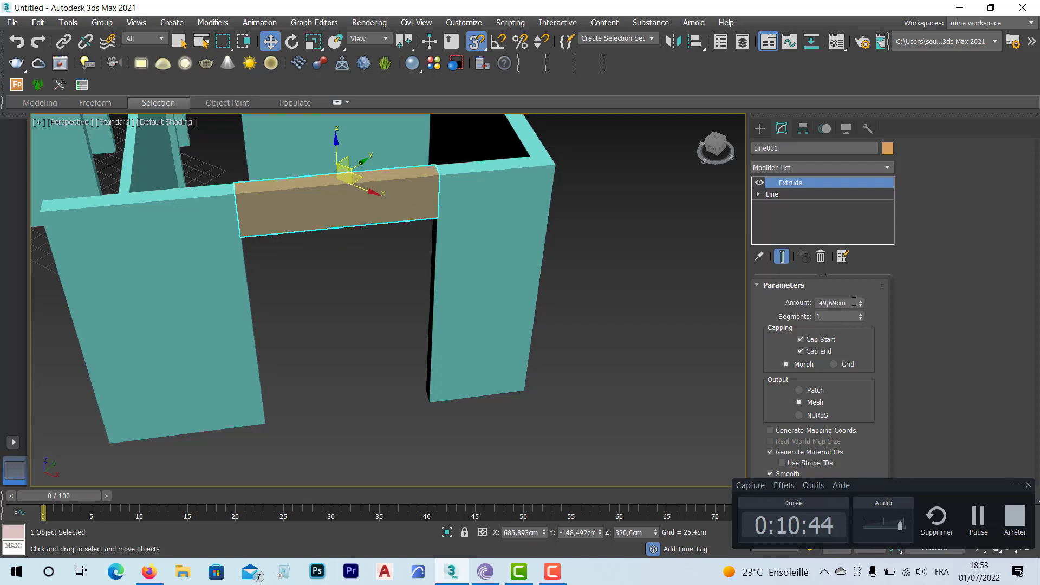
left_click(834, 302)
type("-80")
key("Return")
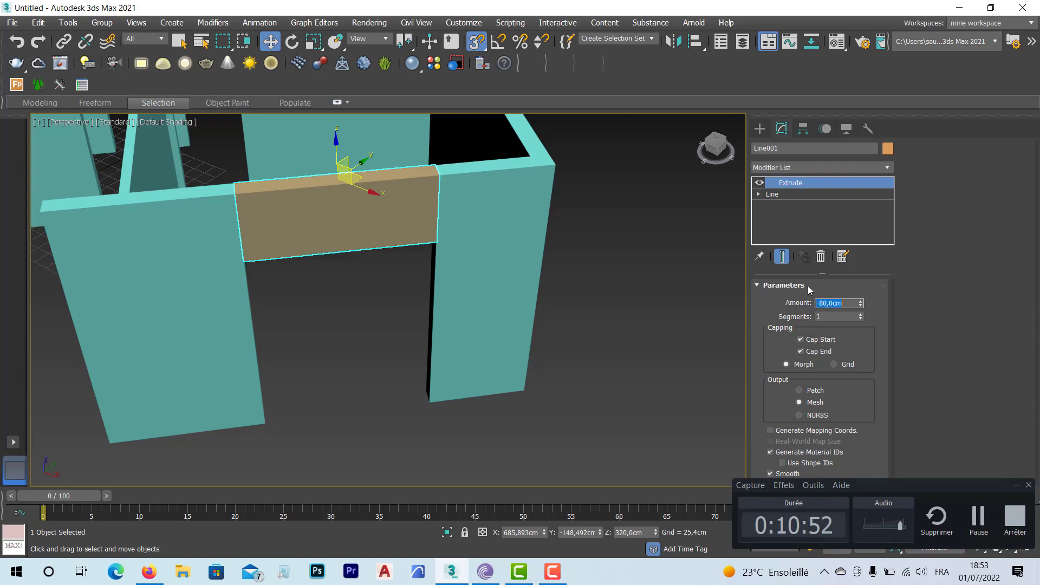
left_click(409, 371)
left_click(337, 228)
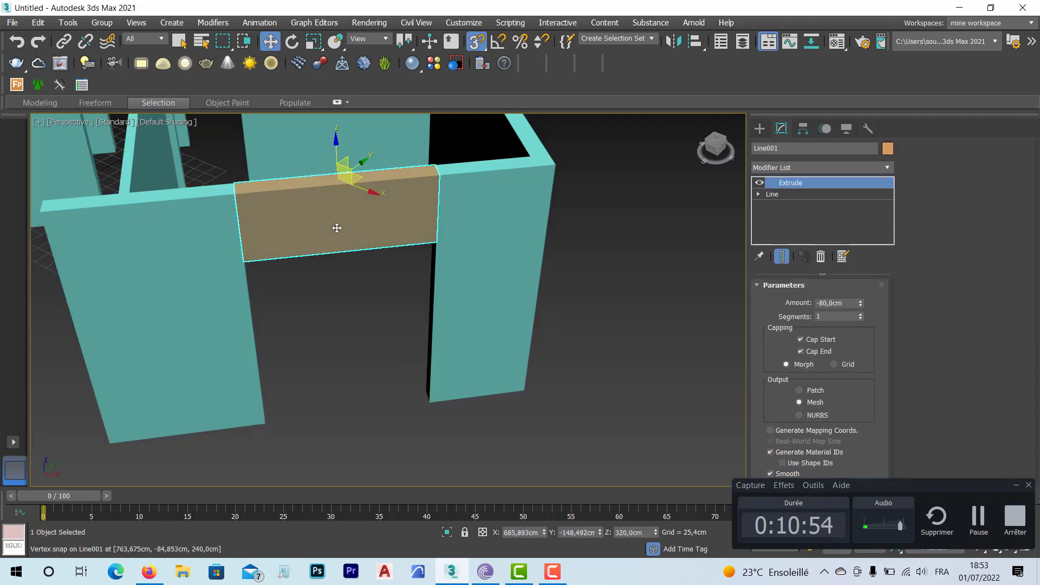
Make an independent copy of the lintel and reset its Z position to 0.
key("ctrl+v")
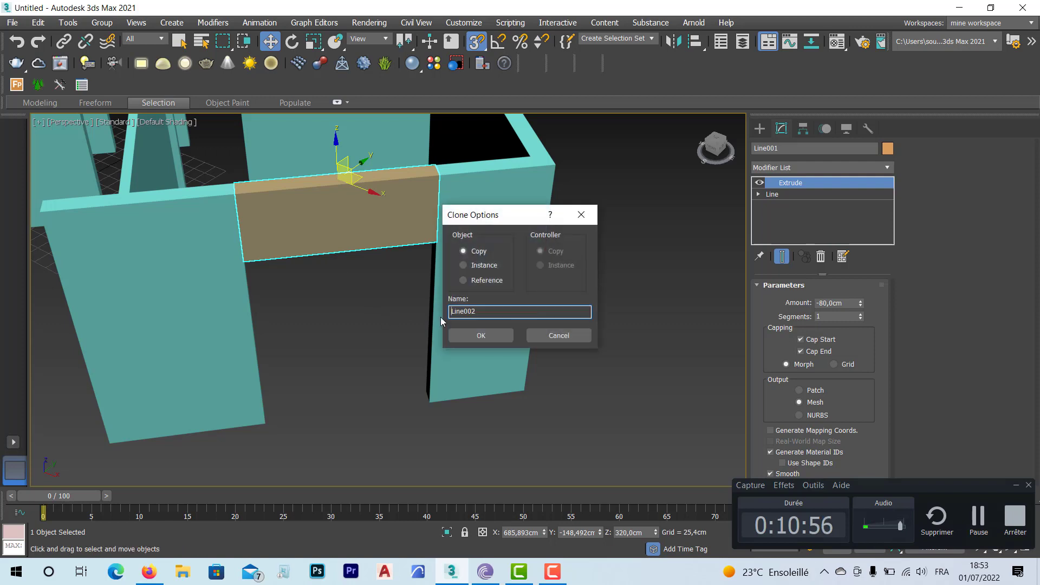
left_click(480, 335)
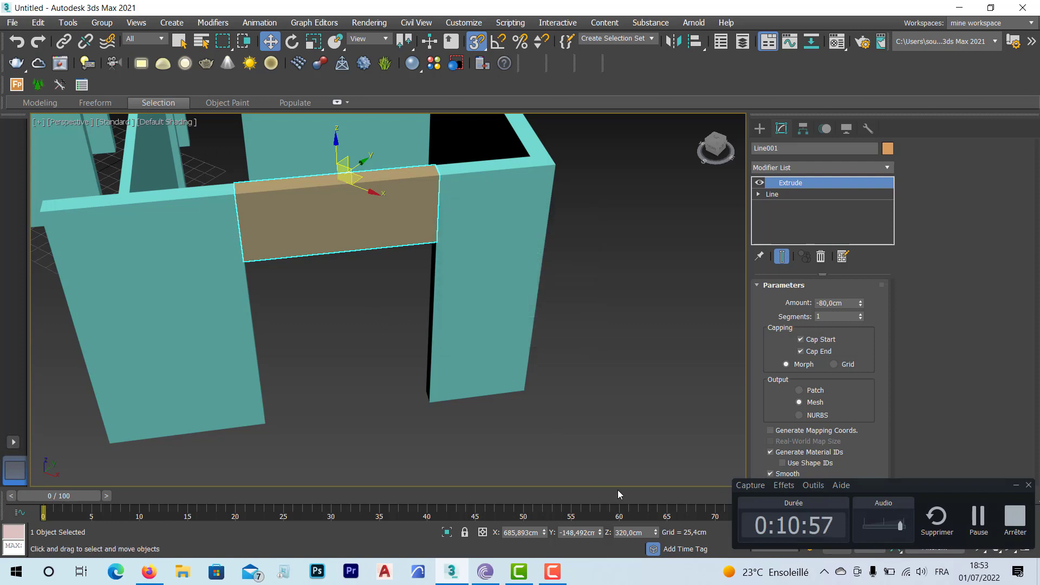
right_click(656, 533)
middle_click_drag(480, 368, 501, 368, "alt")
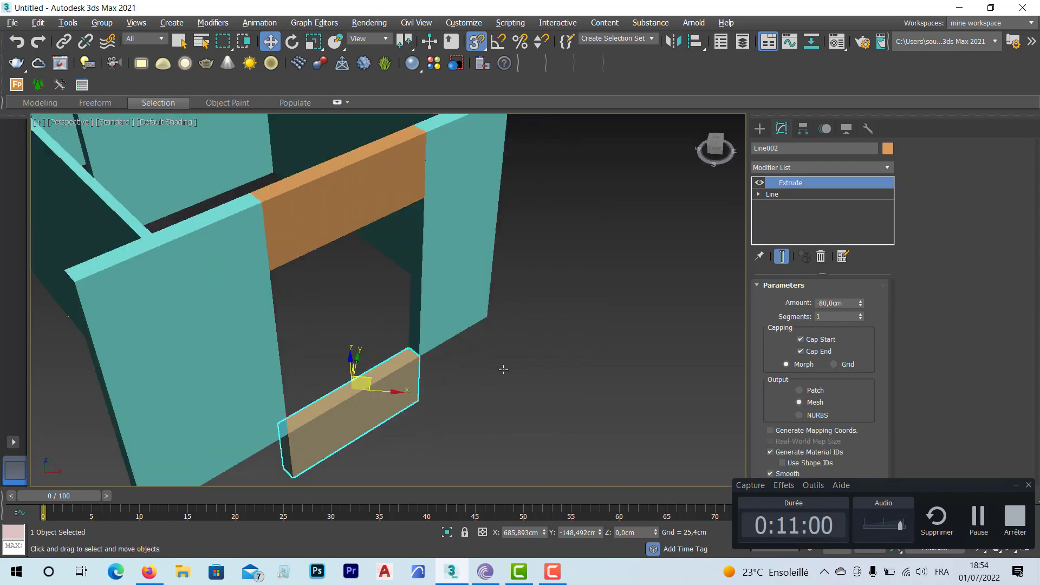
Set the copy's Extrude amount to 80 cm and orbit to view the framed opening.
double_click(850, 303)
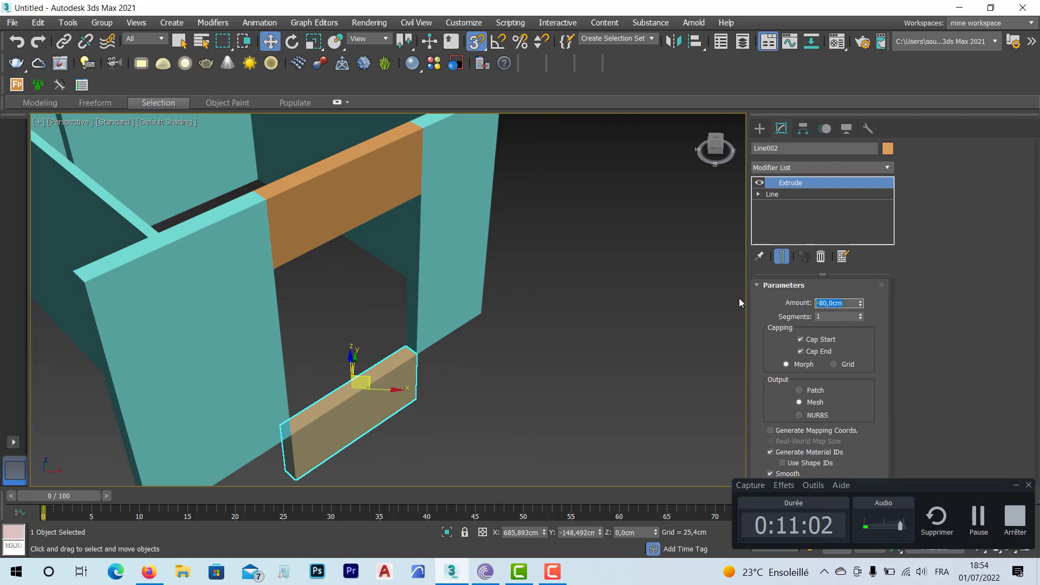
type("80")
key("Return")
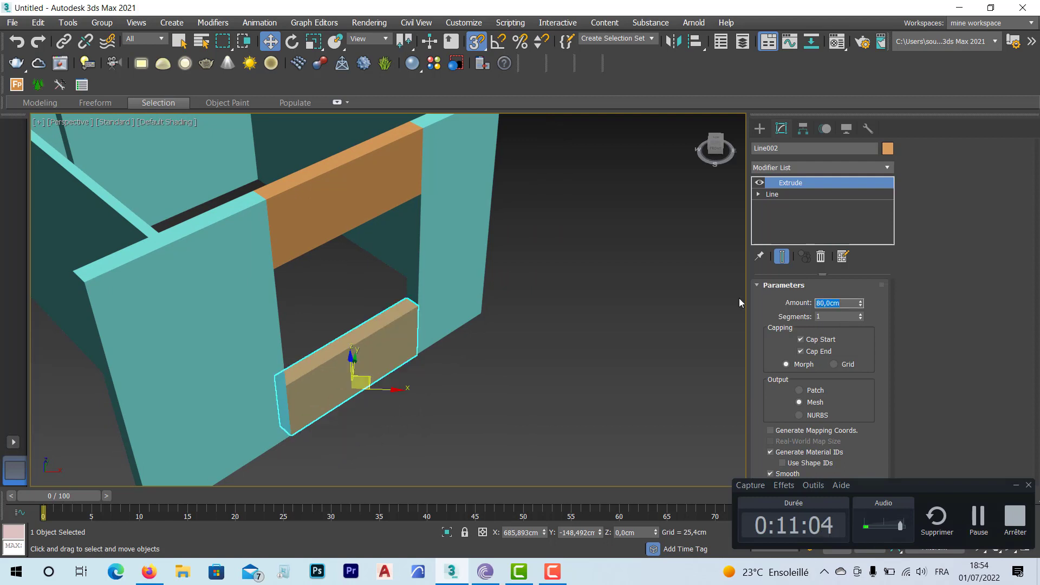
left_click(542, 323)
mouse_move(434, 366)
middle_mouse_down("alt")
mouse_move(395, 348)
mouse_move(414, 351)
middle_mouse_up("alt")
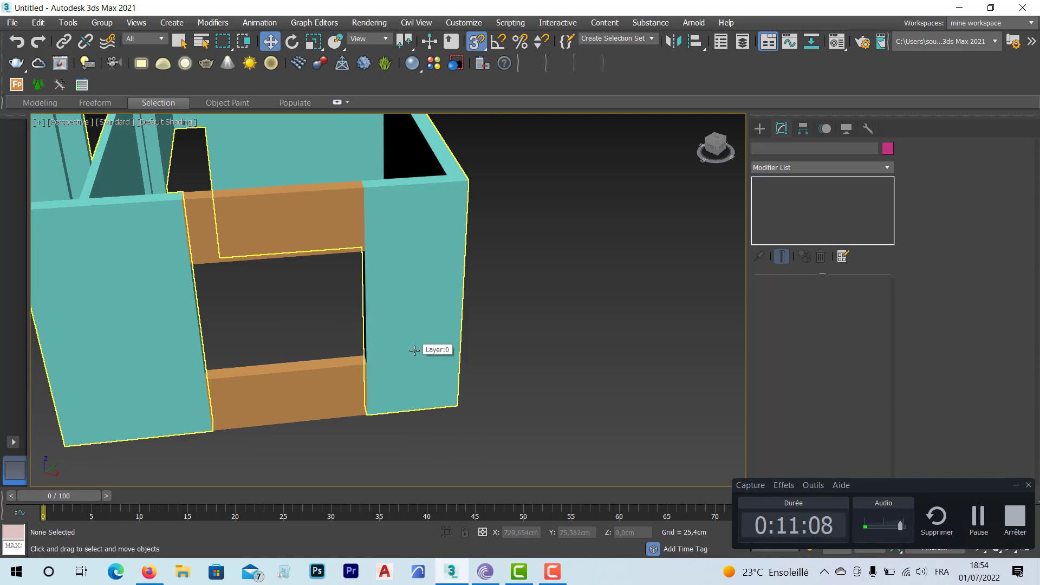